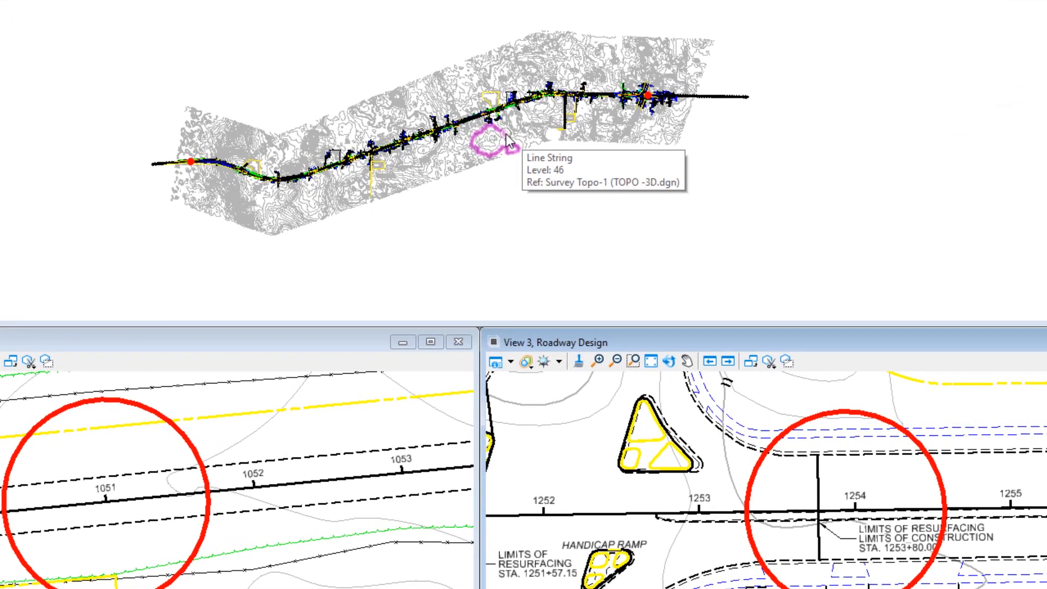
- Exchange to the TOPO -3D.dgn contour reference, view it in 3D, and return to the roadway plans view group
right_click(507, 140)
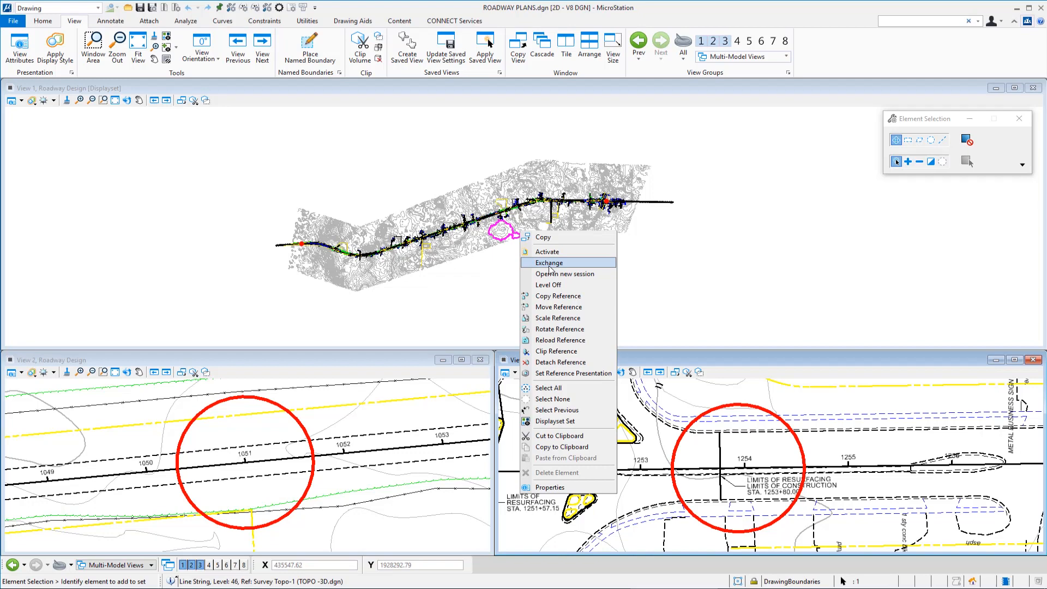
click(549, 262)
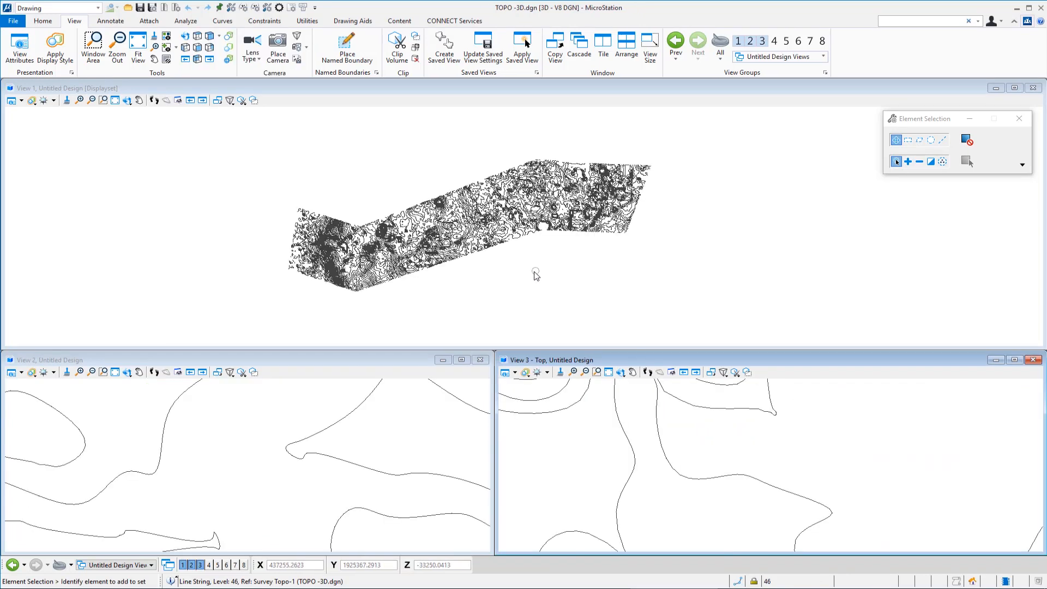
shift+middle_drag(517, 282, 626, 187)
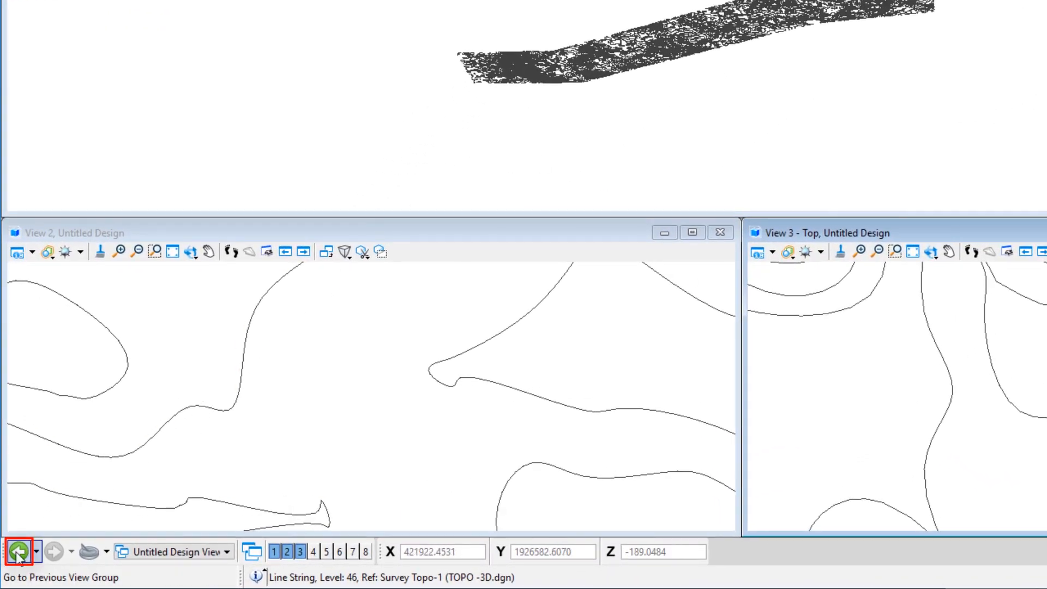
click(18, 552)
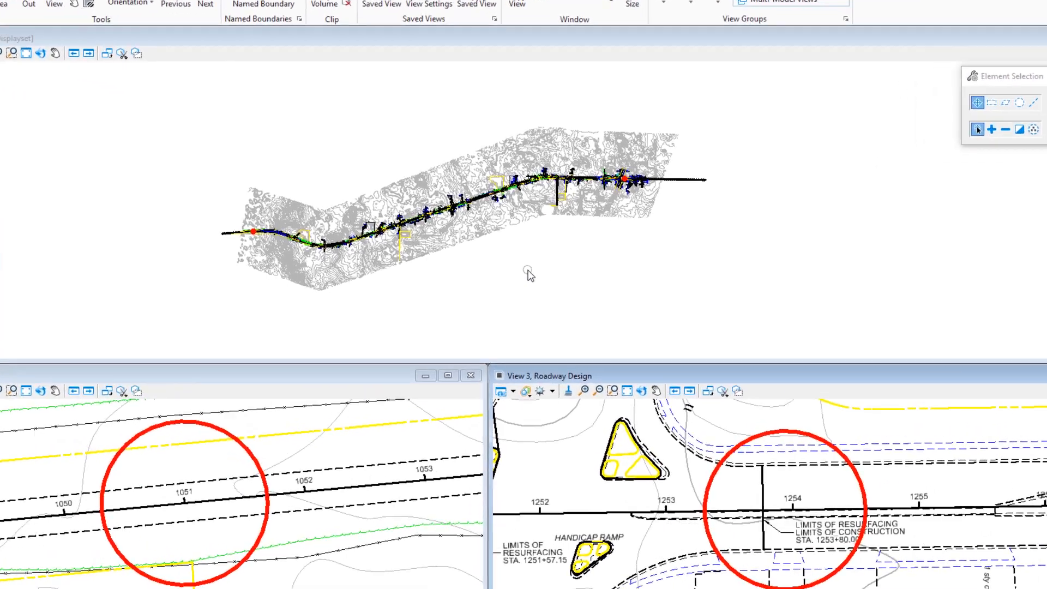
- Show the Explorer beside the roadway design views
key(space)
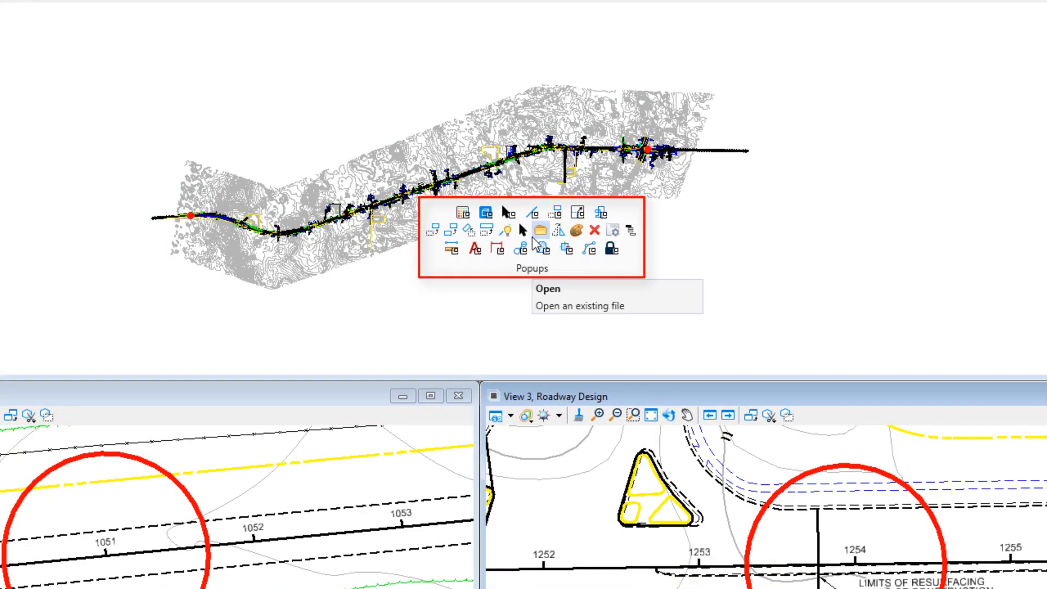
click(489, 213)
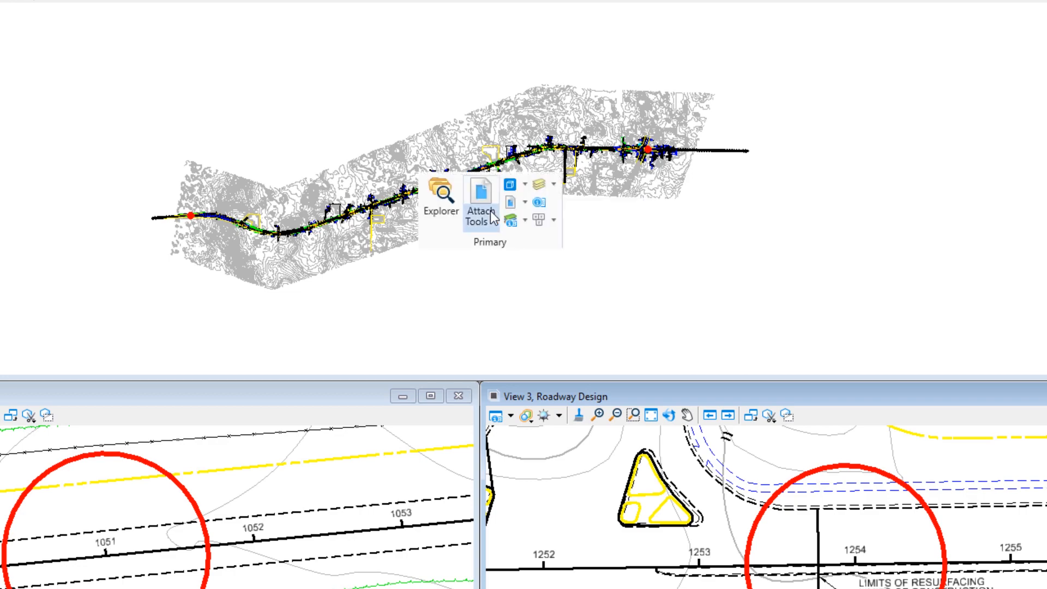
click(441, 197)
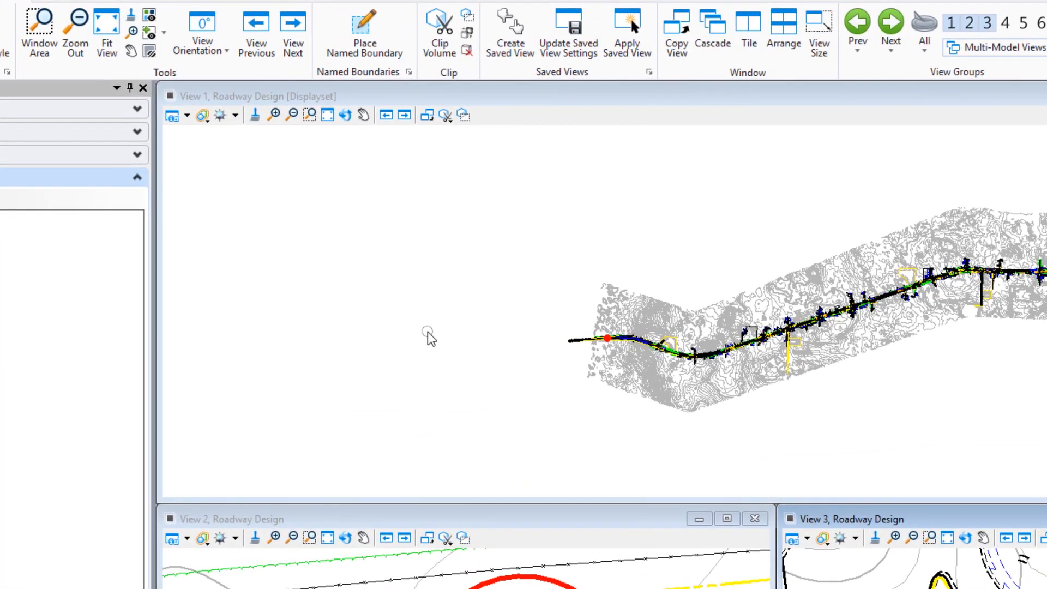
- Open the Models dialog and place it over the lower part of the views
key(space)
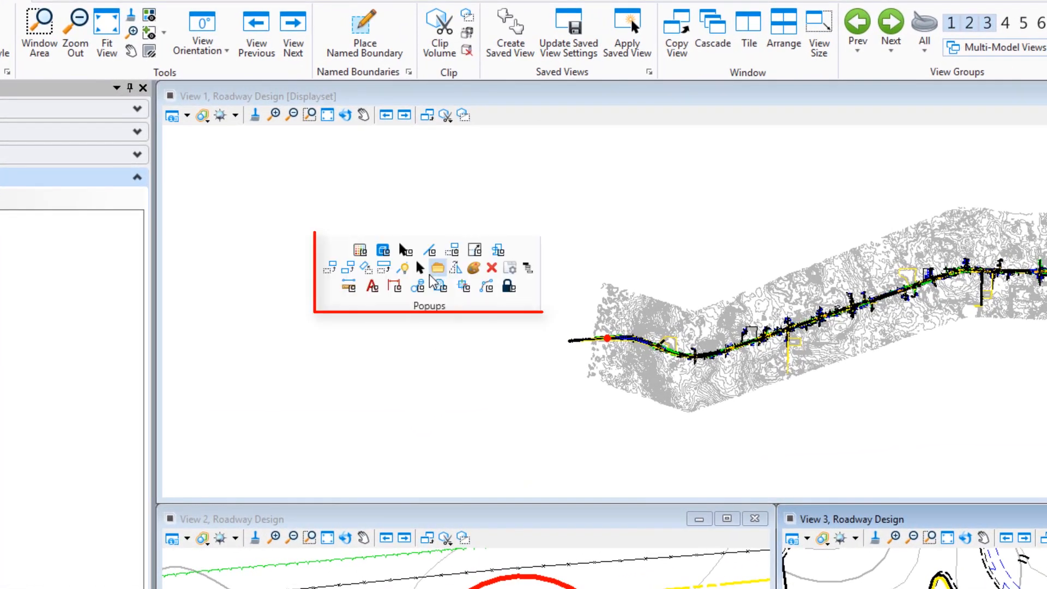
click(384, 251)
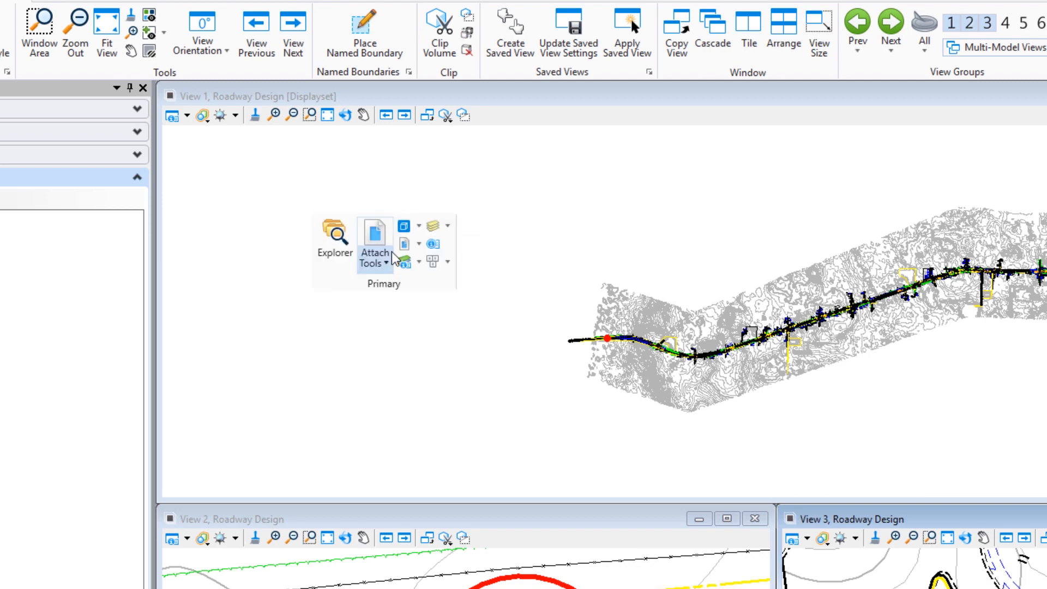
click(403, 226)
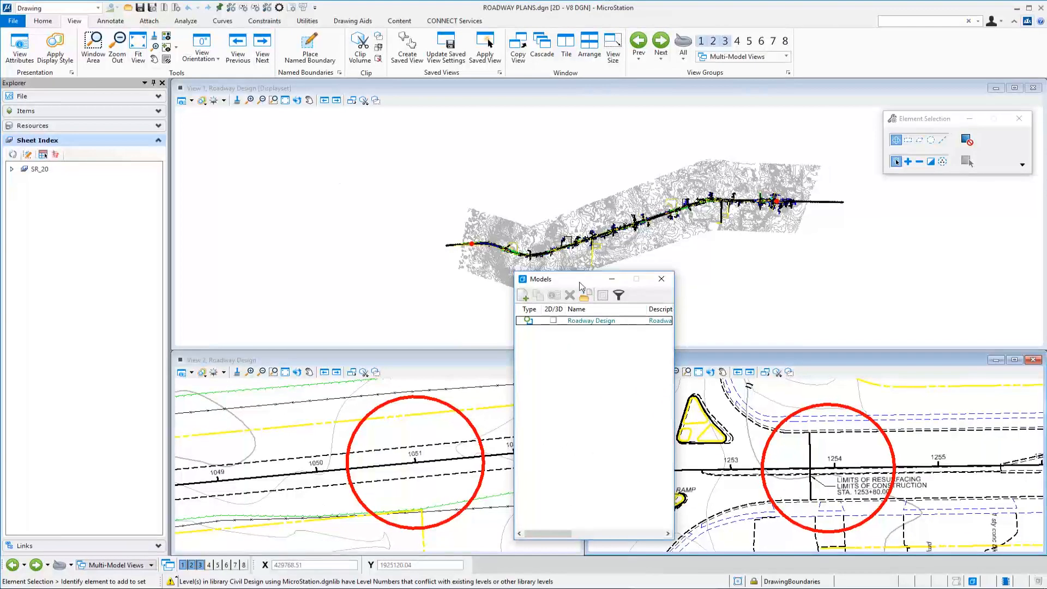
drag(581, 286, 649, 284)
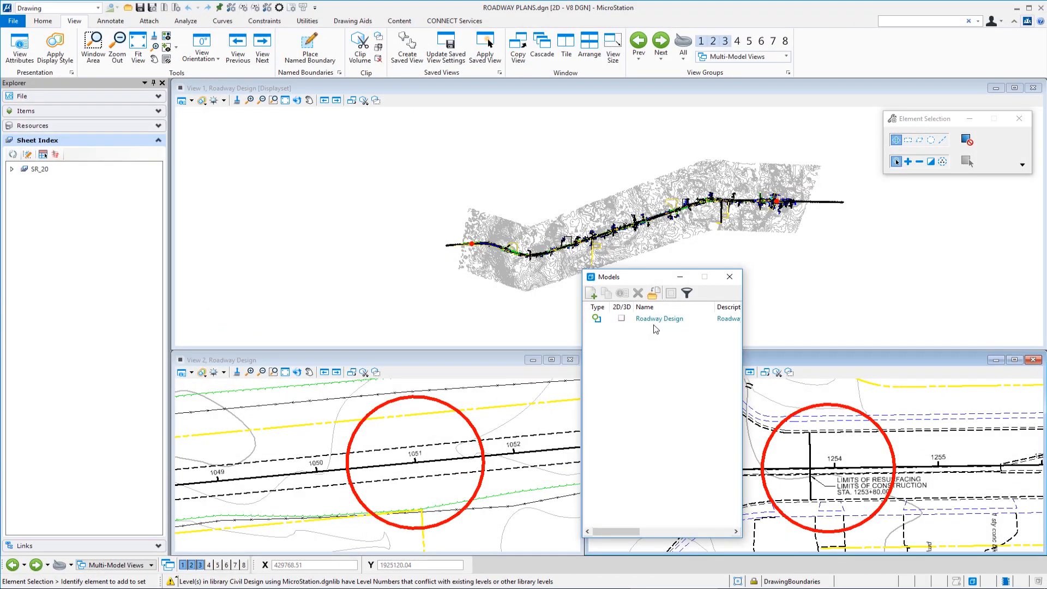
drag(650, 279, 675, 288)
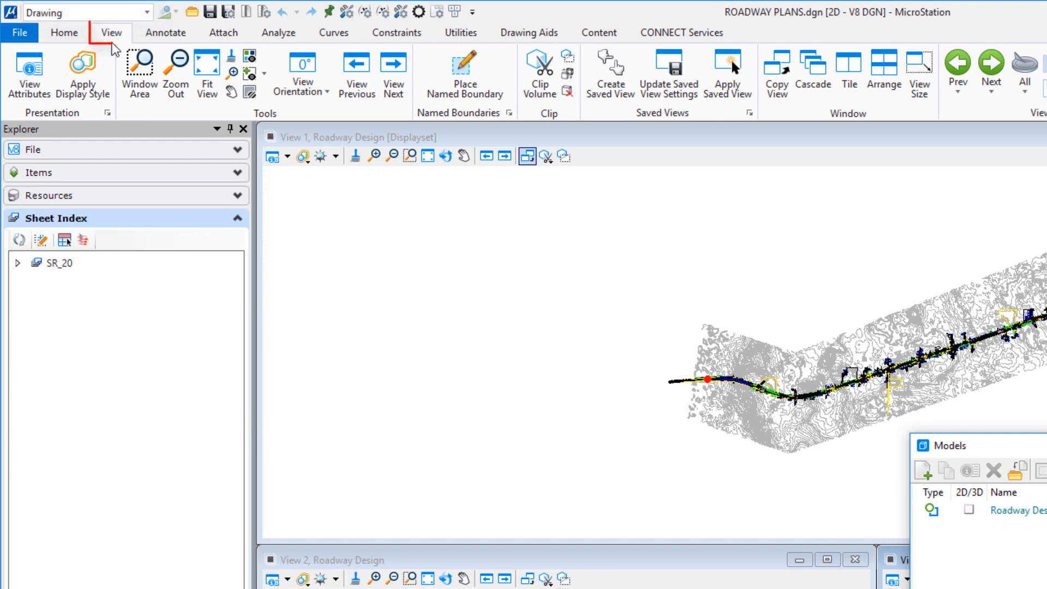
- Place Plan named boundaries, 750 long with 200 offsets and 50 overlap, along the baseline from near station 1051 to 1254, with drawing creation enabled
click(509, 112)
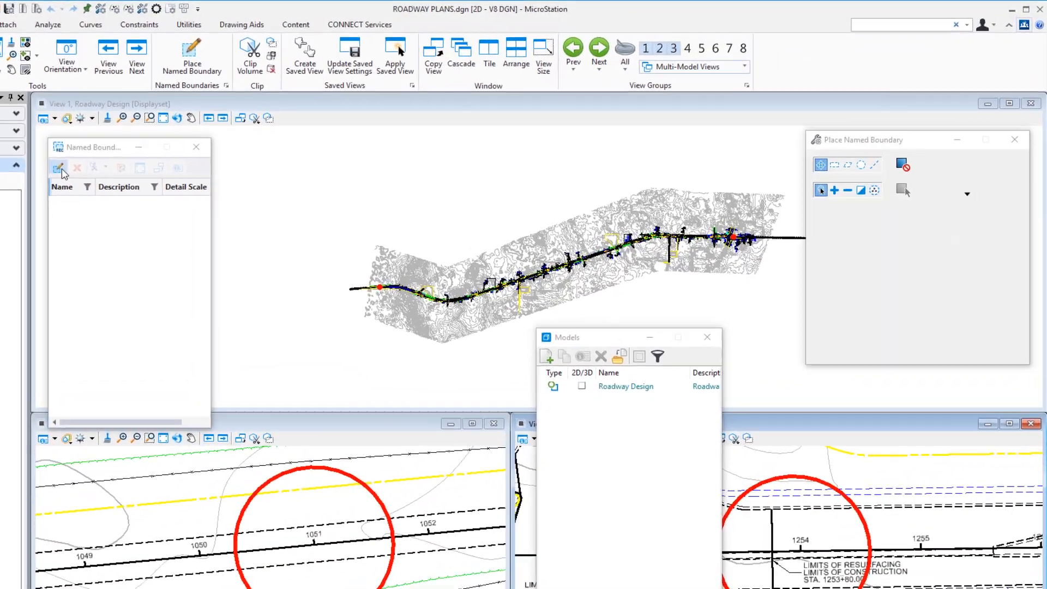
click(196, 143)
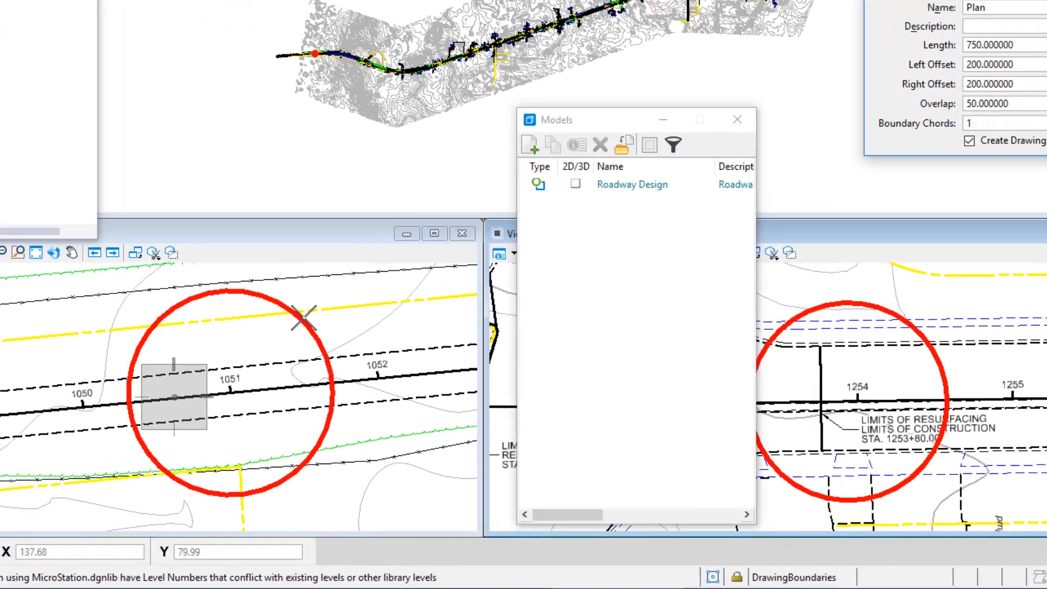
mouse_move(236, 394)
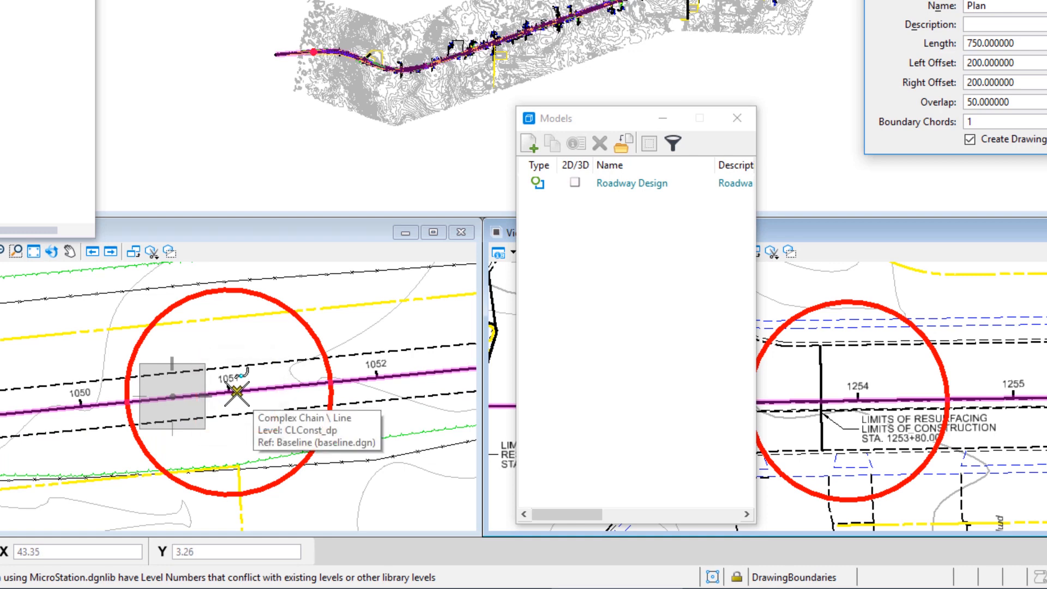
click(236, 394)
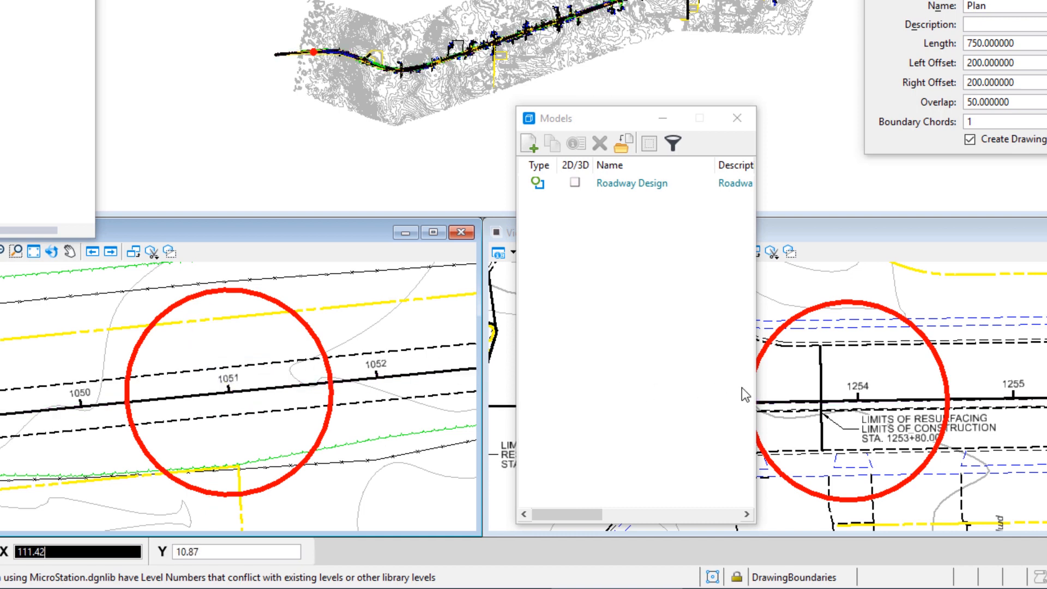
mouse_move(877, 399)
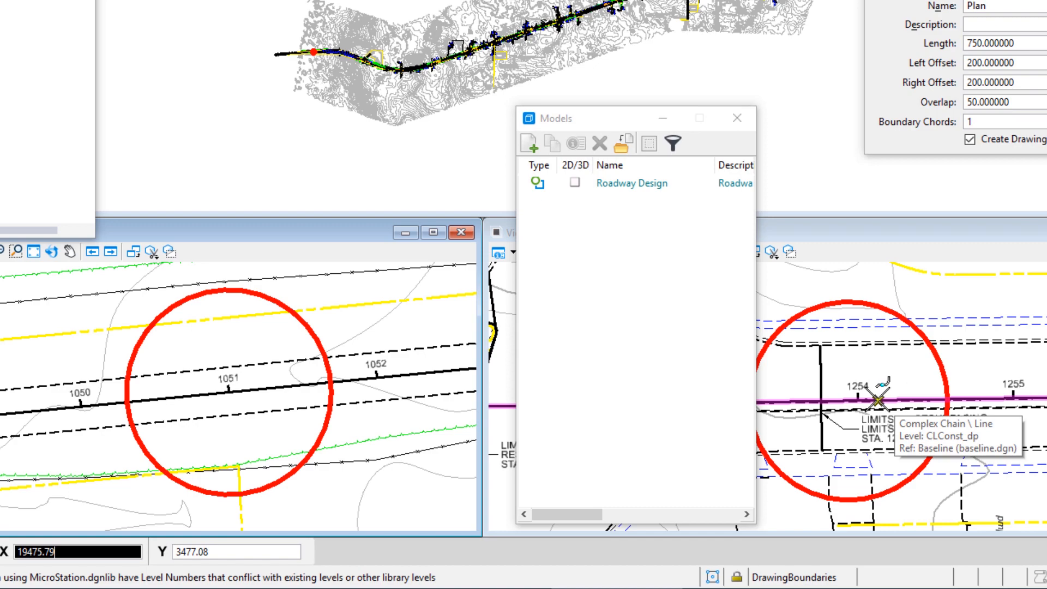
click(873, 399)
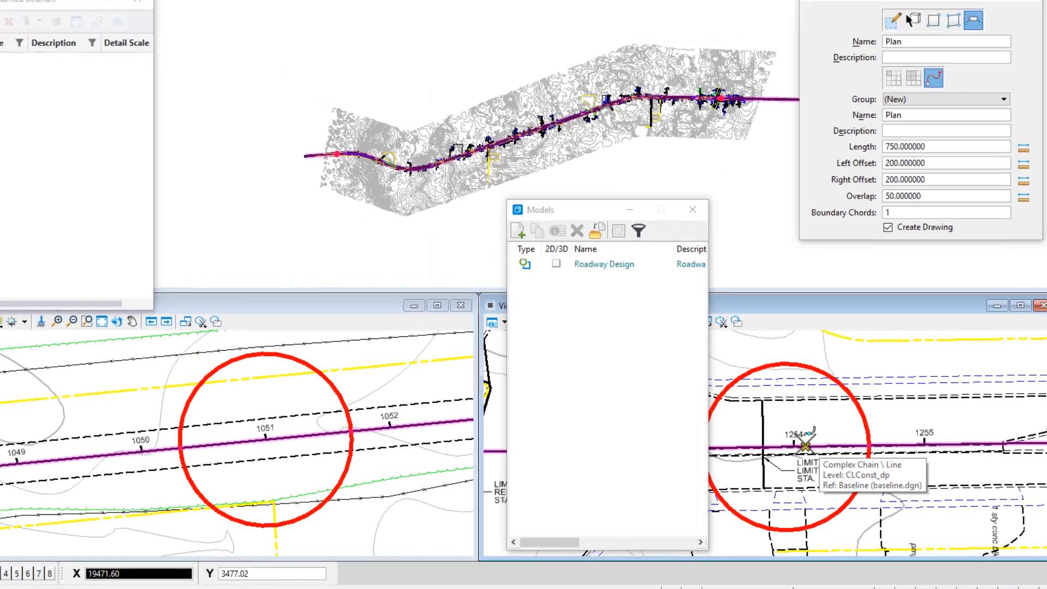
click(871, 400)
drag(611, 60, 667, 199)
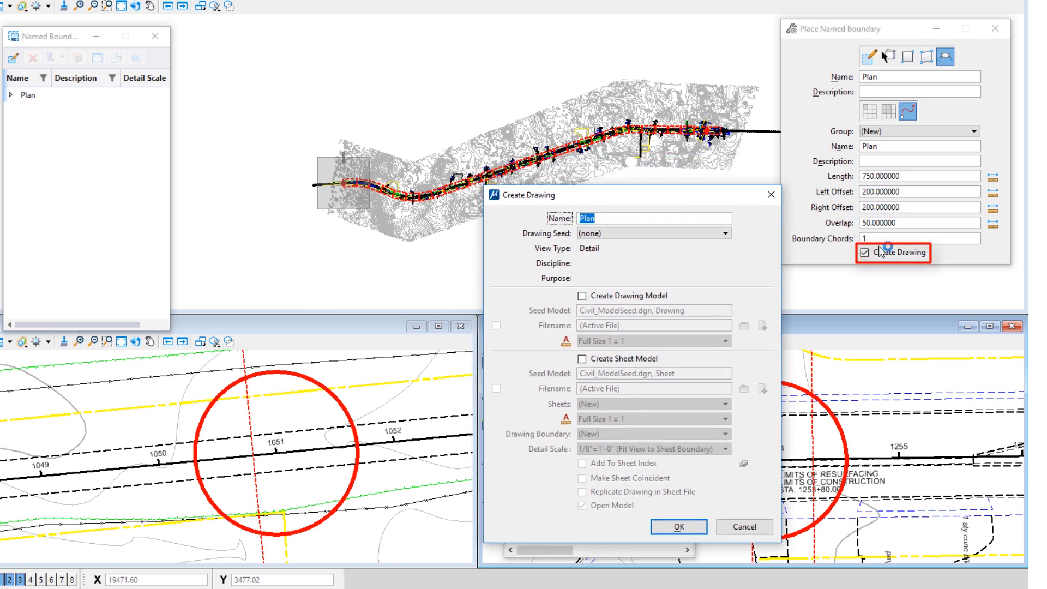
- Use Plan_SheetOnly as both the drawing seed and the drawing boundary for the new Plan drawing
scroll(416, 203, up, 3)
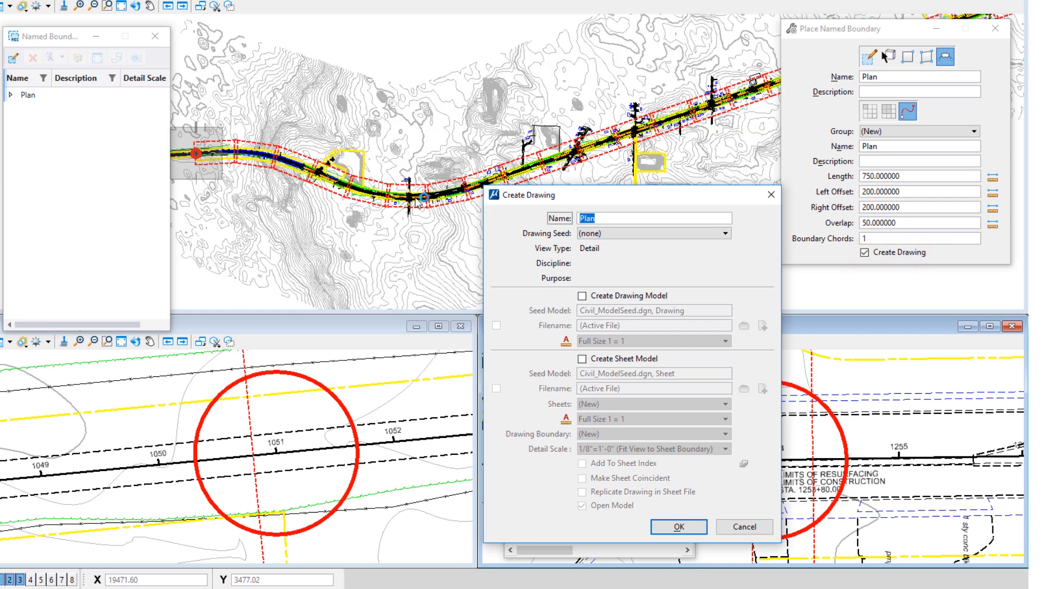
scroll(416, 204, up, 2)
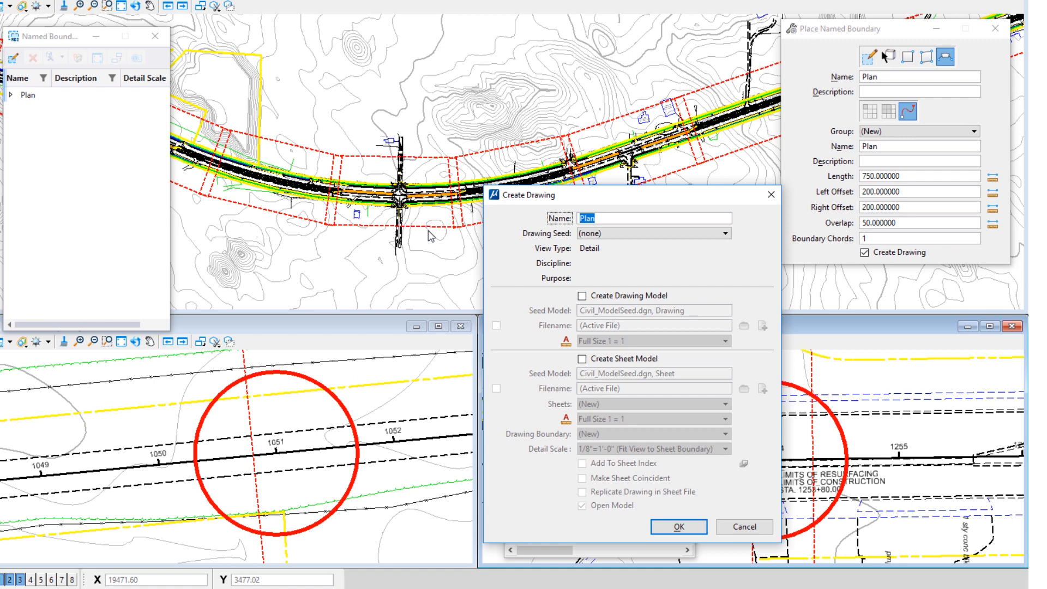
scroll(430, 232, up, 2)
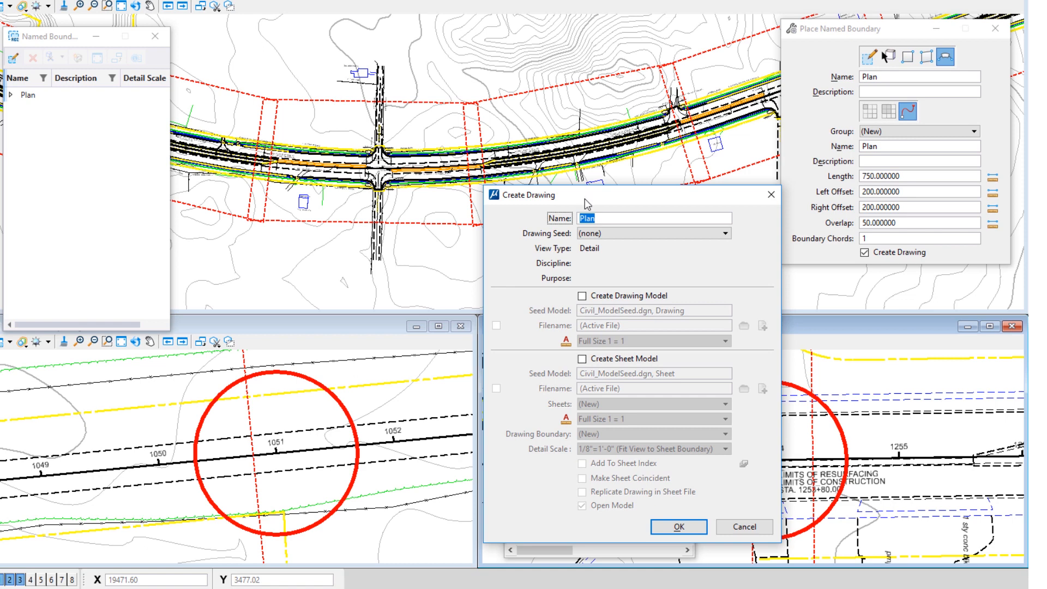
mouse_move(588, 202)
mouse_down()
mouse_move(548, 180)
mouse_move(446, 83)
mouse_up()
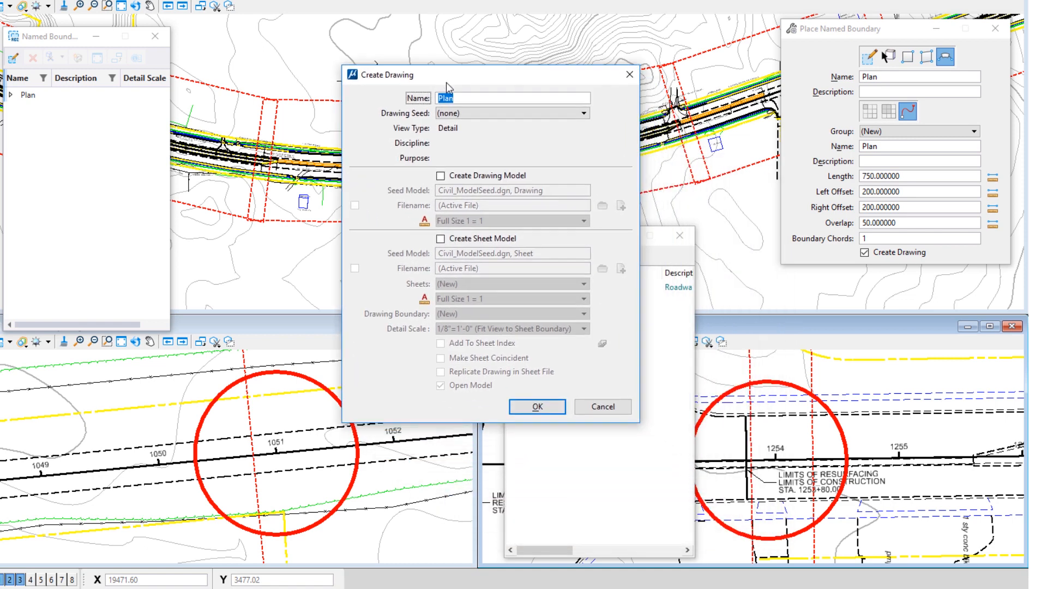
click(458, 117)
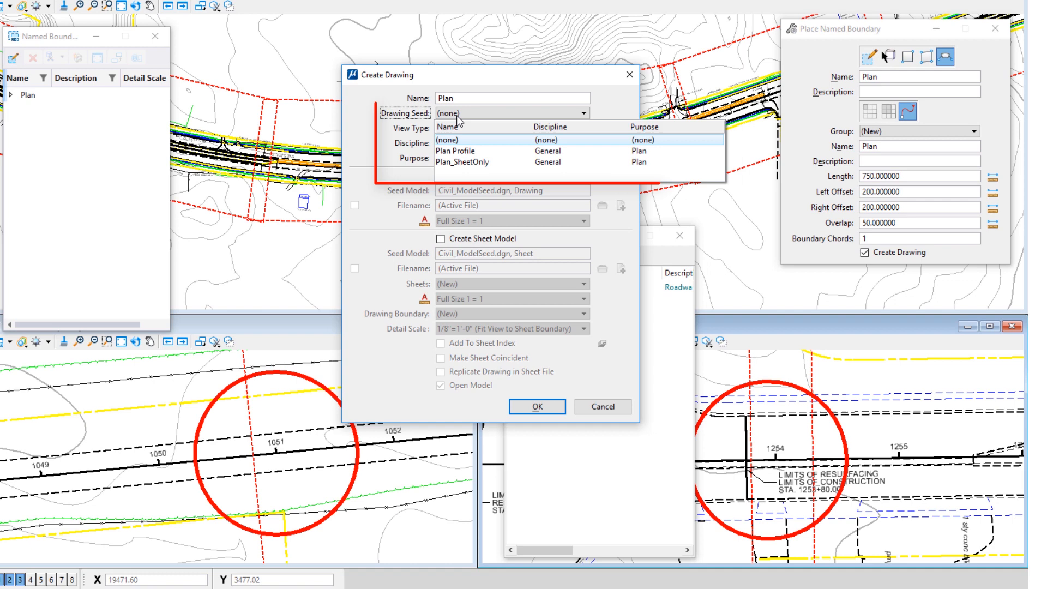
click(483, 162)
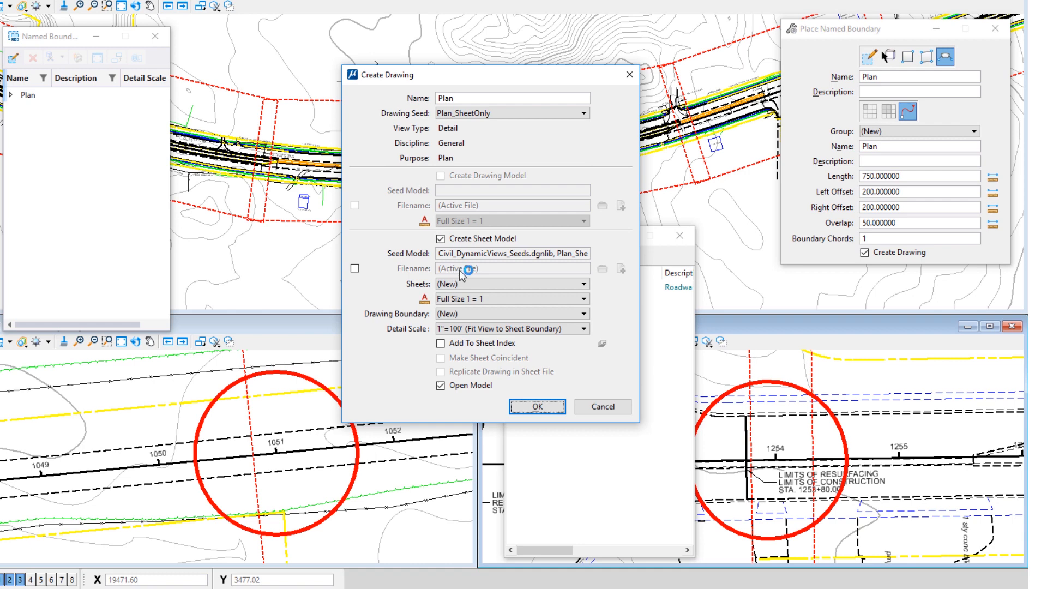
click(460, 315)
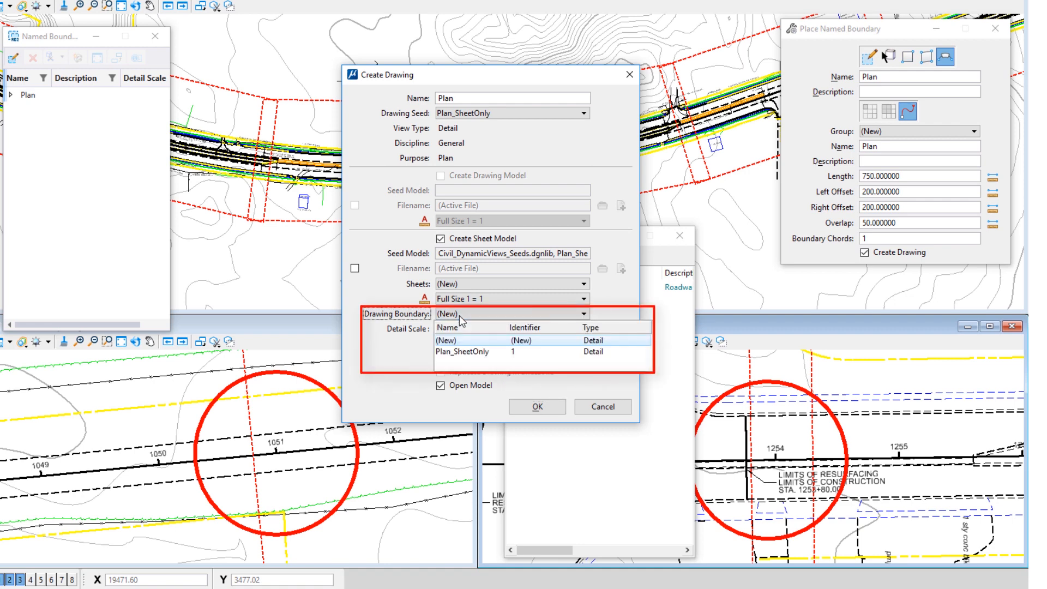
click(462, 351)
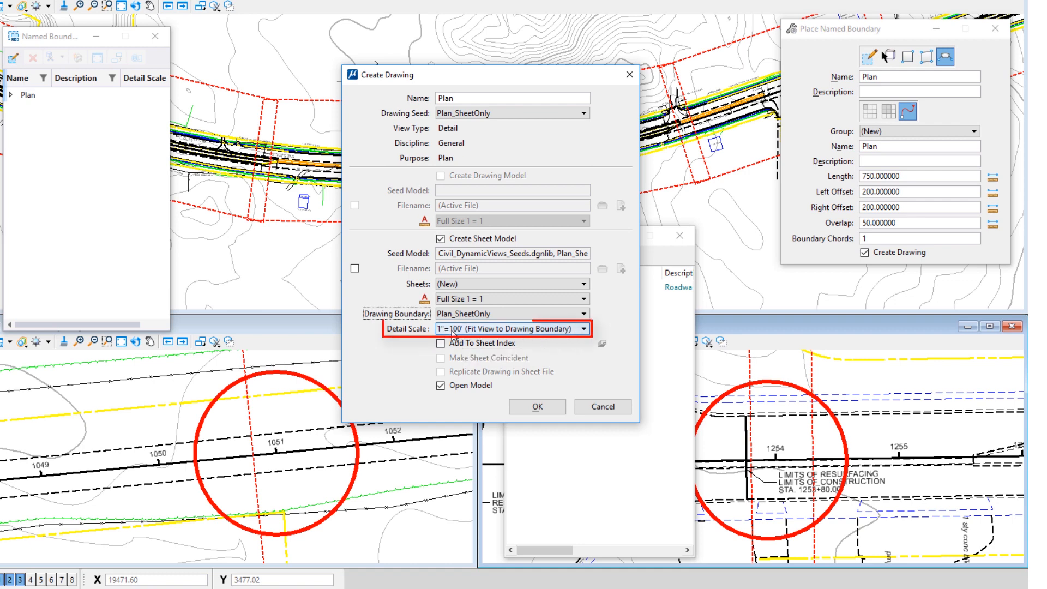
- Set the detail scale to 1"=50' and create the plan sheets with Add To Sheet Index enabled
click(451, 329)
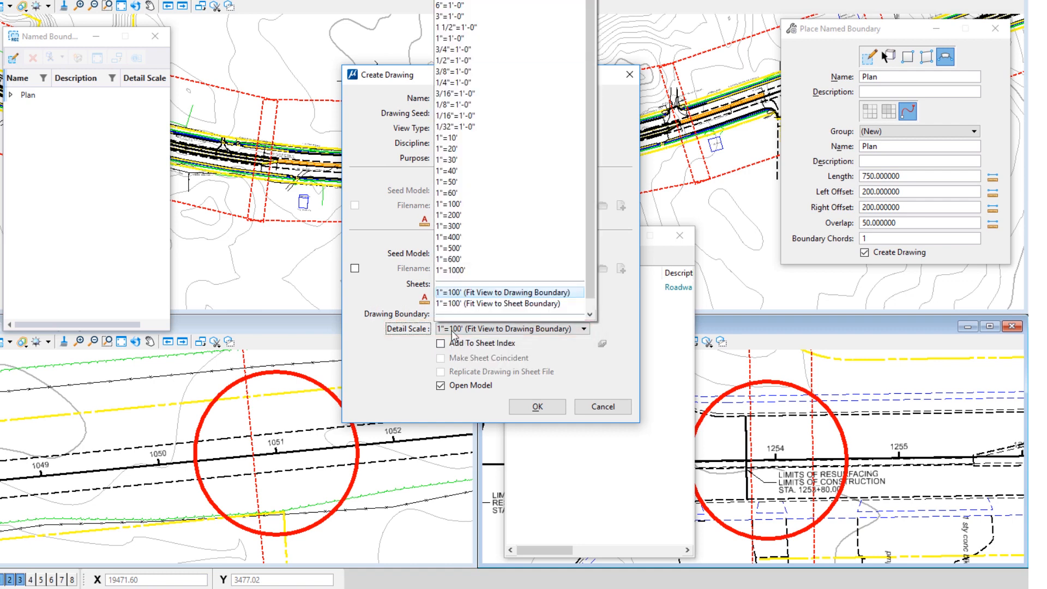
click(447, 183)
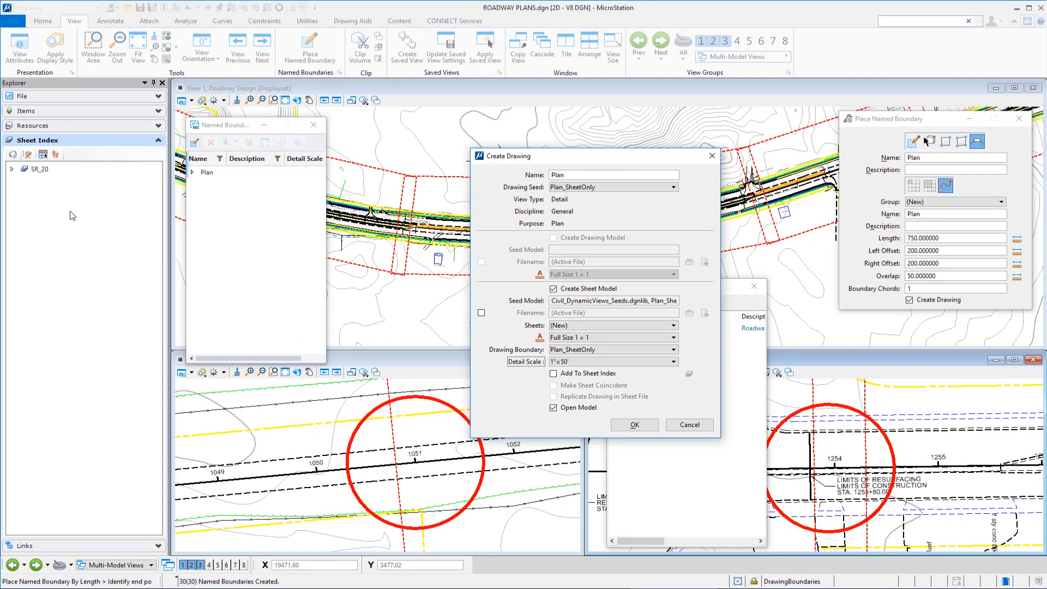
click(577, 376)
click(634, 425)
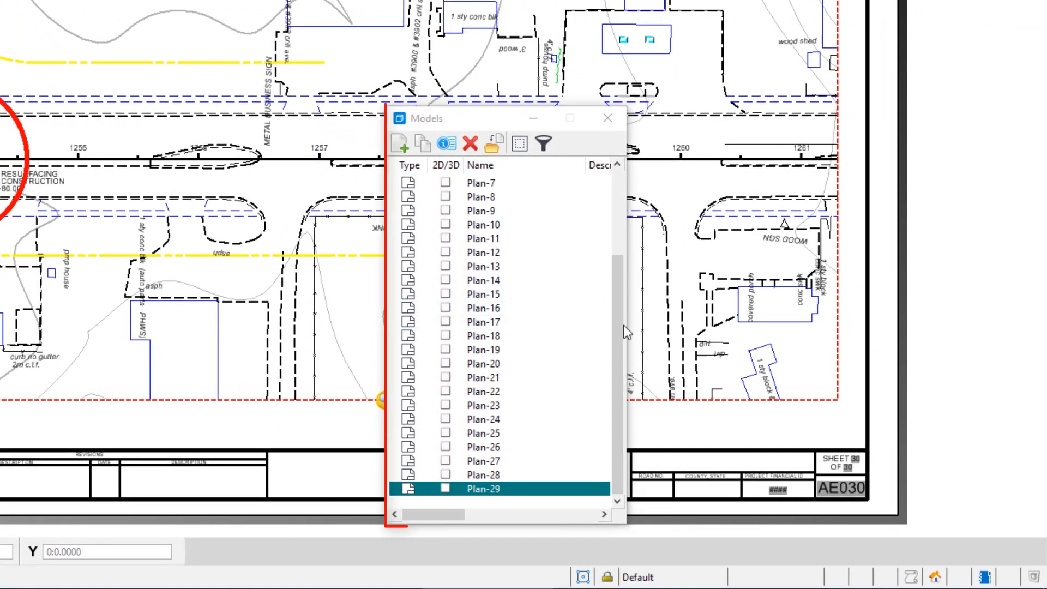
- Review the list of plan sheet models in the Models dialog and close it
drag(616, 329, 630, 382)
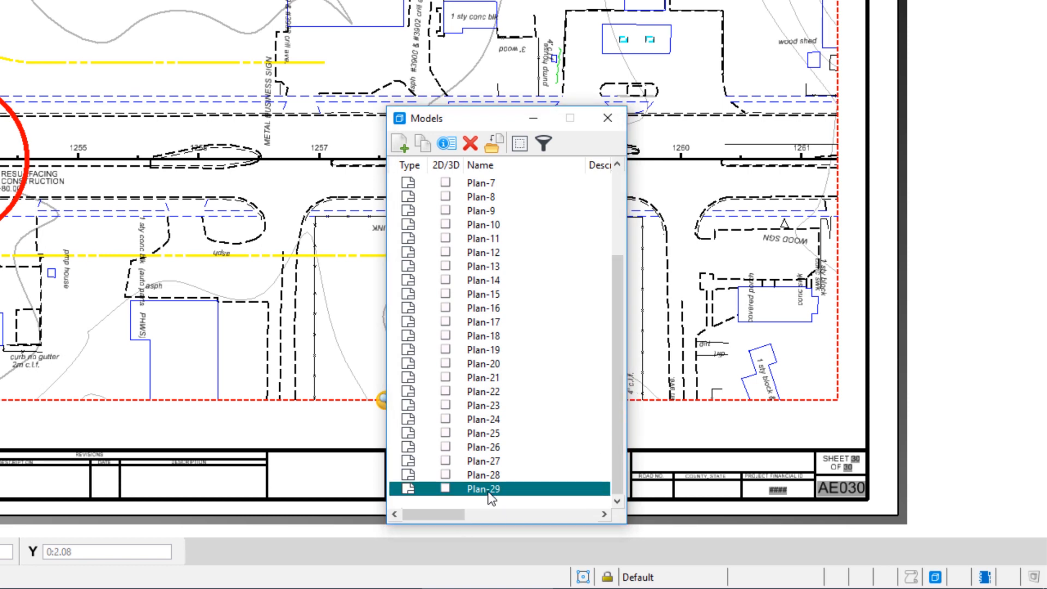
drag(470, 123, 374, 75)
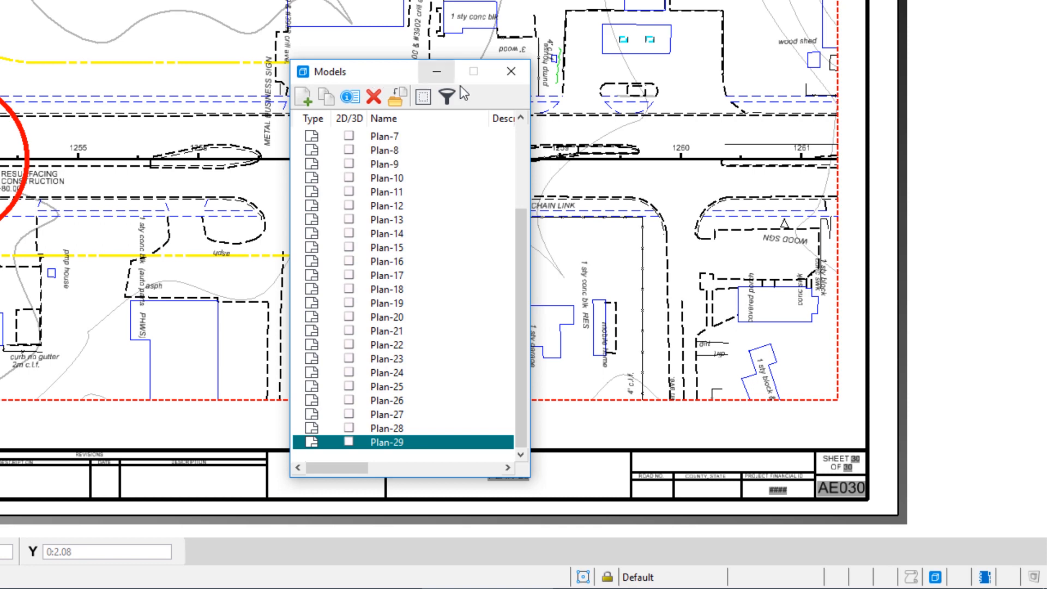
click(506, 71)
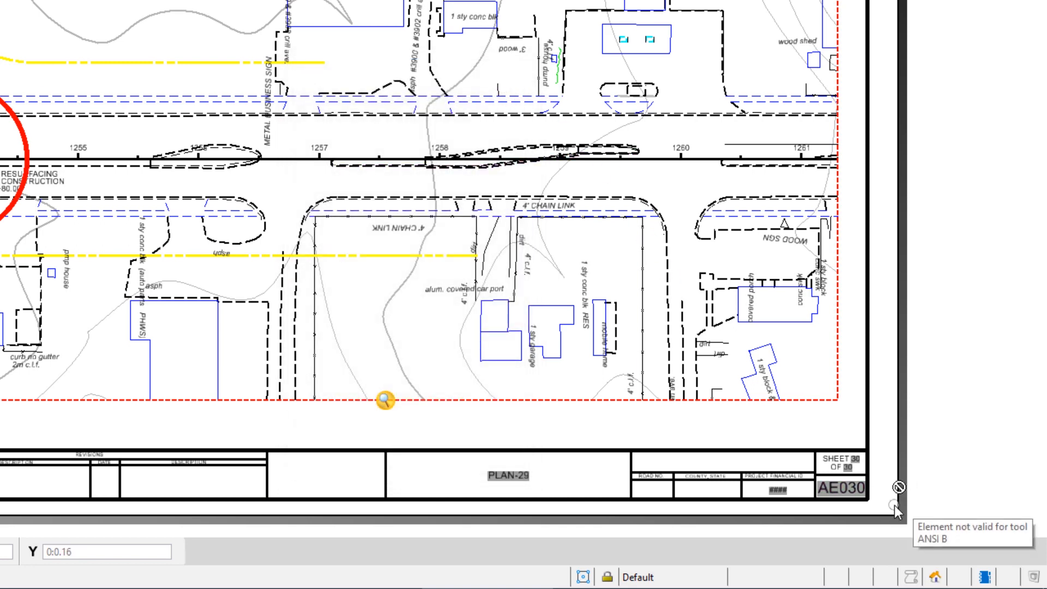
- Examine the sheet number fields in the title block of the Plan-29 sheet
scroll(894, 505, up, 4)
scroll(892, 508, up, 2)
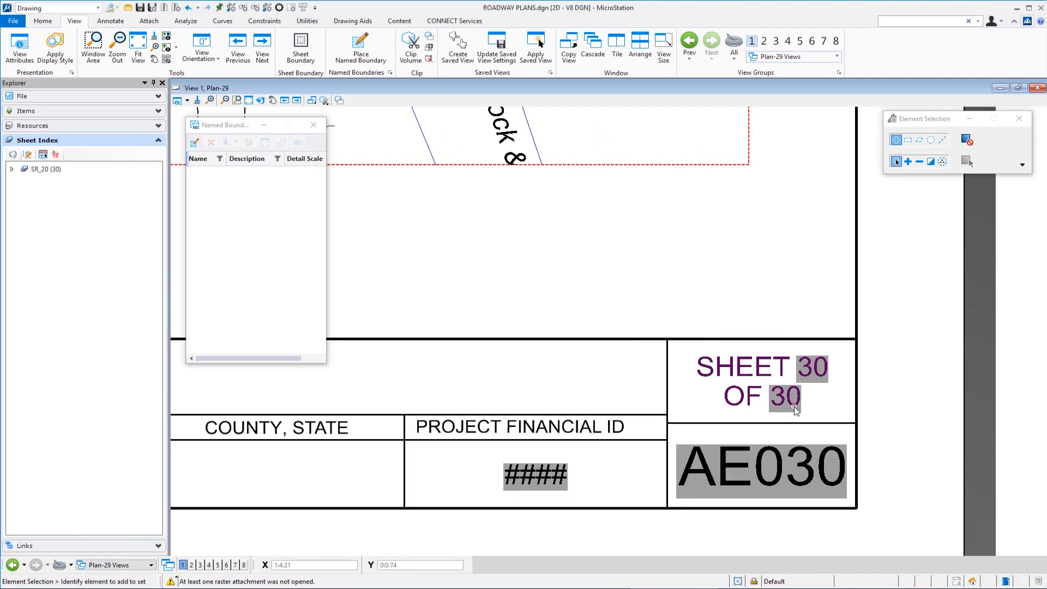
scroll(852, 447, down, 8)
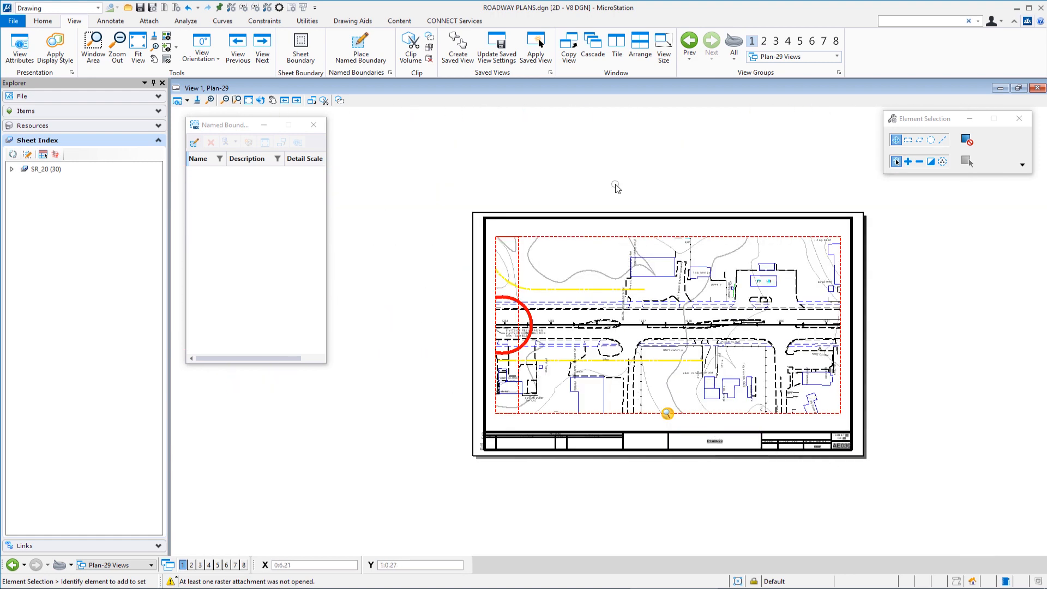
- Activate the Roadway Design model from the Models dialog and close the dialog
key(space)
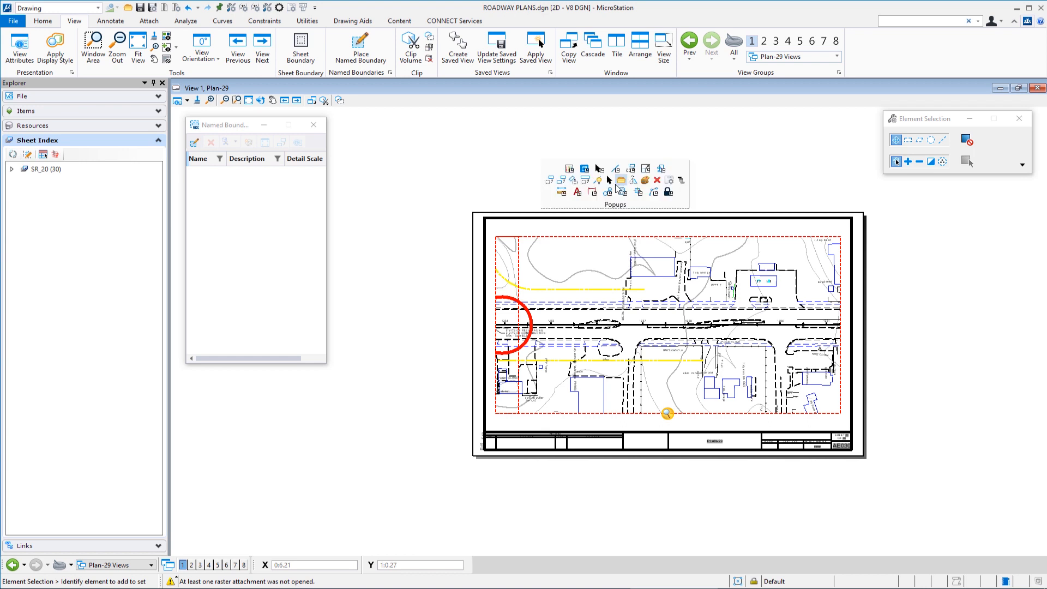
click(588, 168)
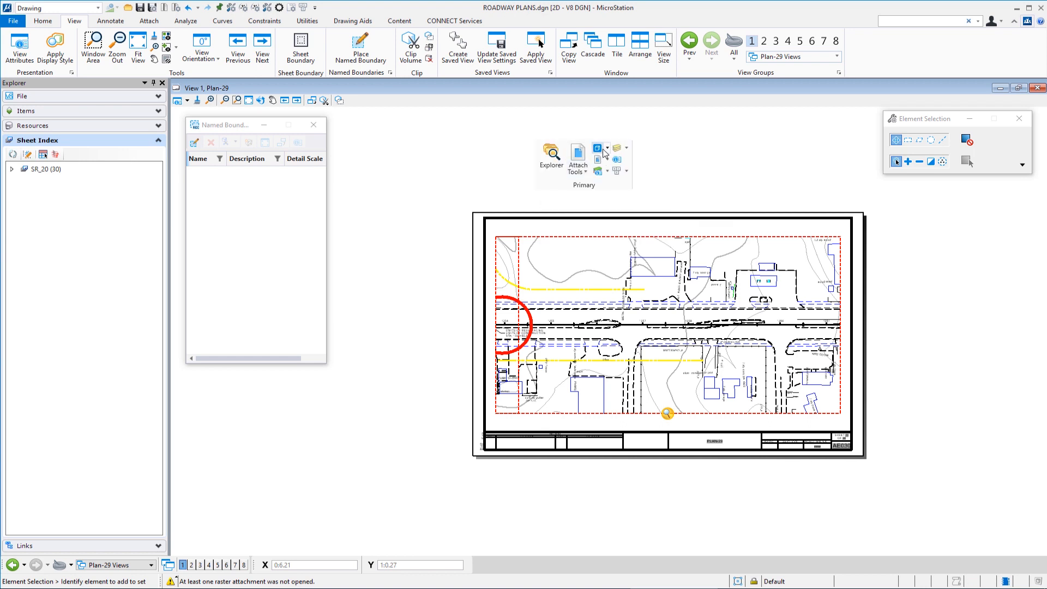
click(597, 148)
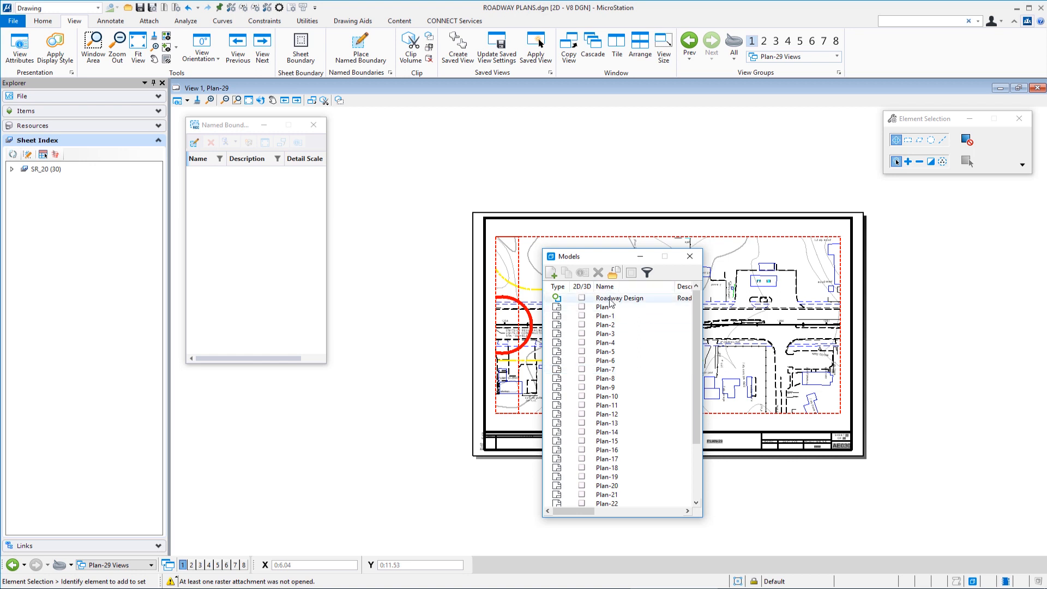
double_click(611, 299)
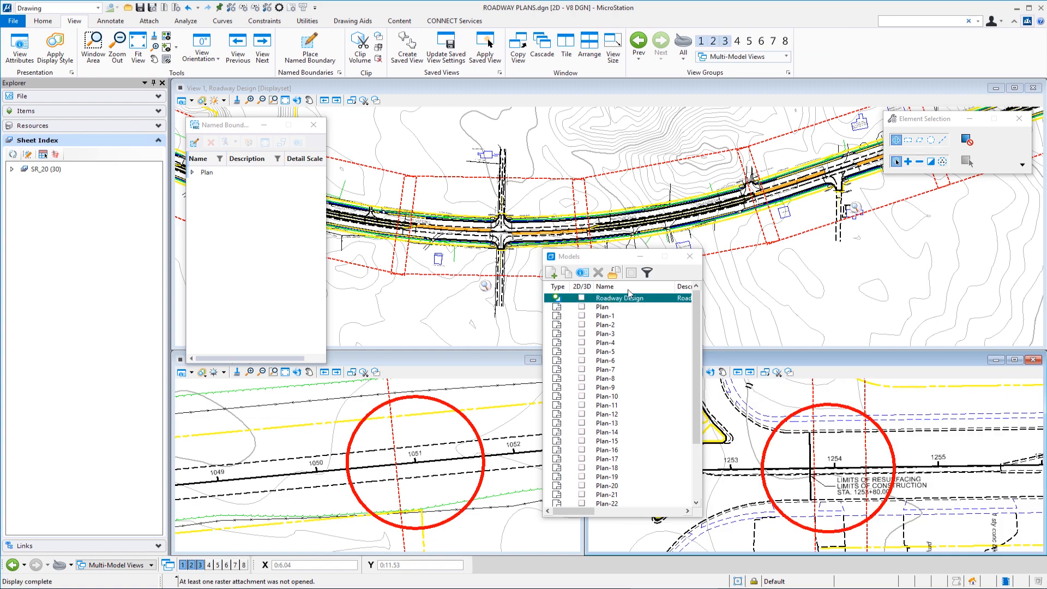
click(689, 257)
- Open the Plan-5 sheet from its detail callout marker along the roadway, and go back to the Roadway Design model
scroll(629, 254, down, 4)
scroll(627, 252, down, 1)
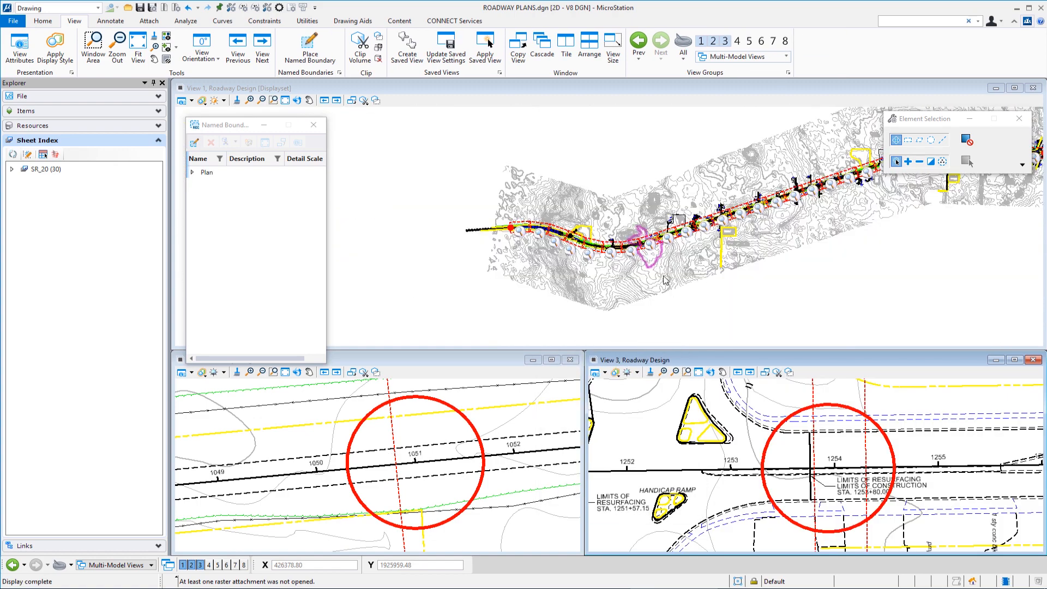
mouse_move(754, 322)
middle_down()
mouse_move(680, 305)
mouse_move(655, 315)
middle_up()
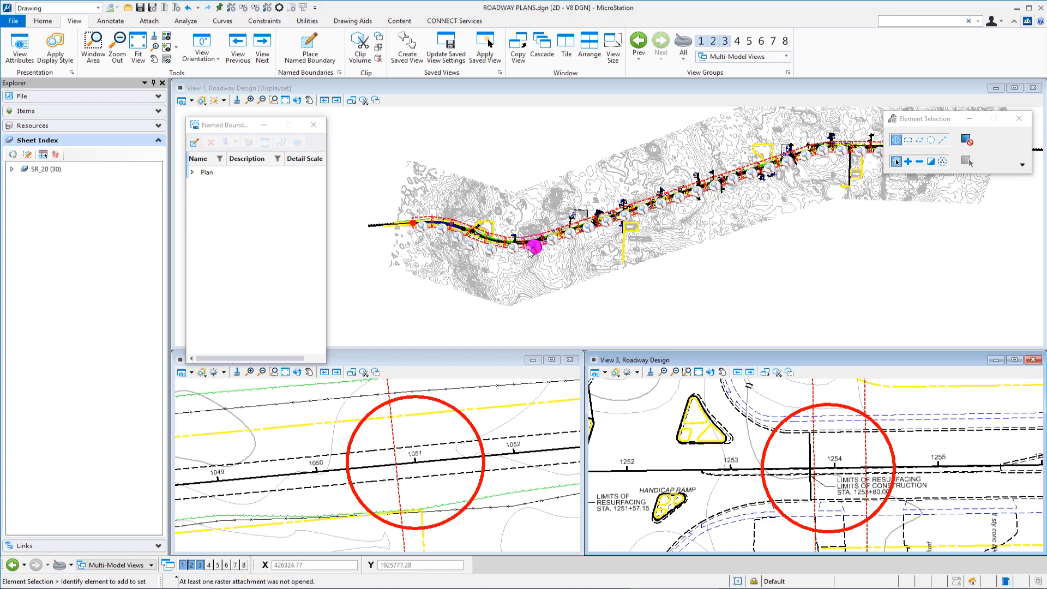
mouse_move(513, 252)
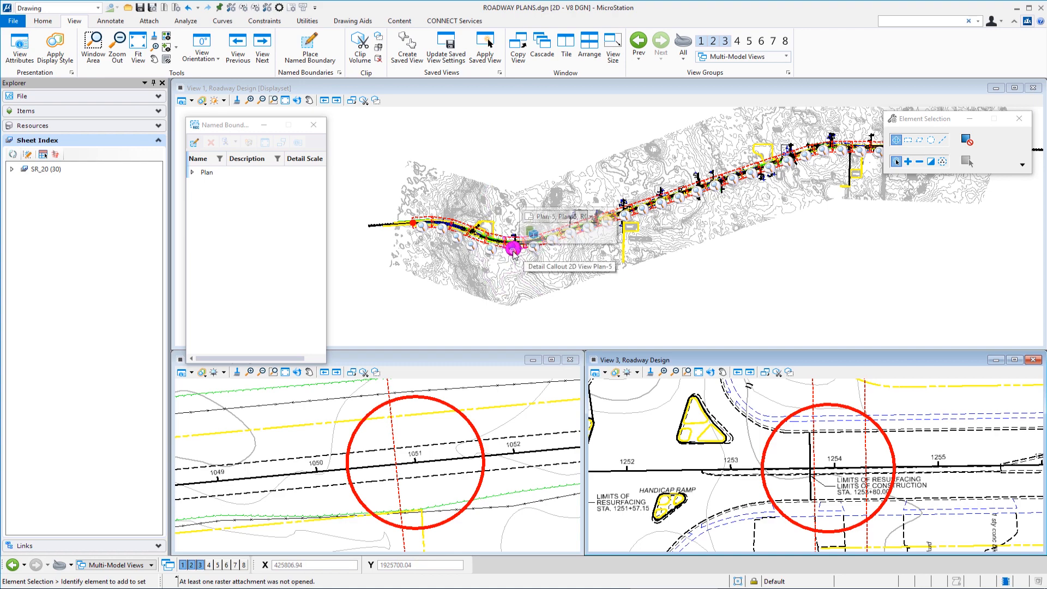
scroll(513, 251, up, 8)
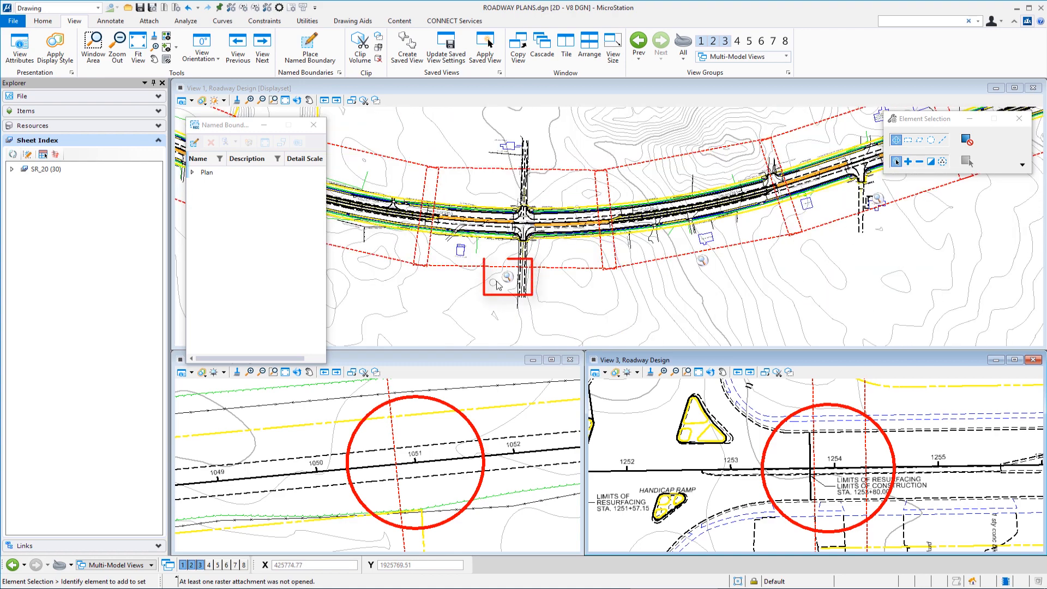
mouse_move(505, 278)
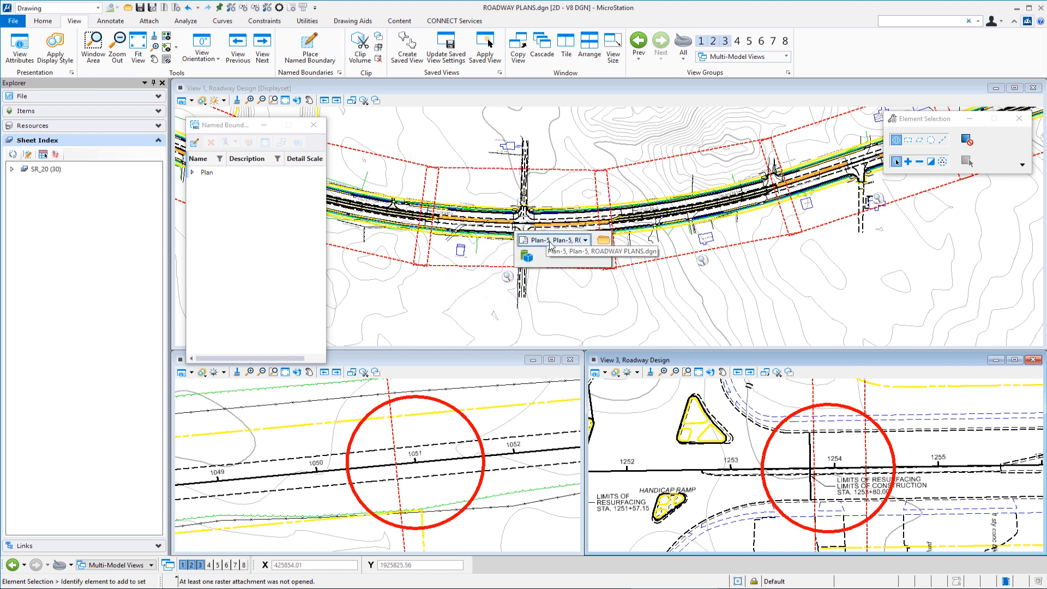
click(604, 242)
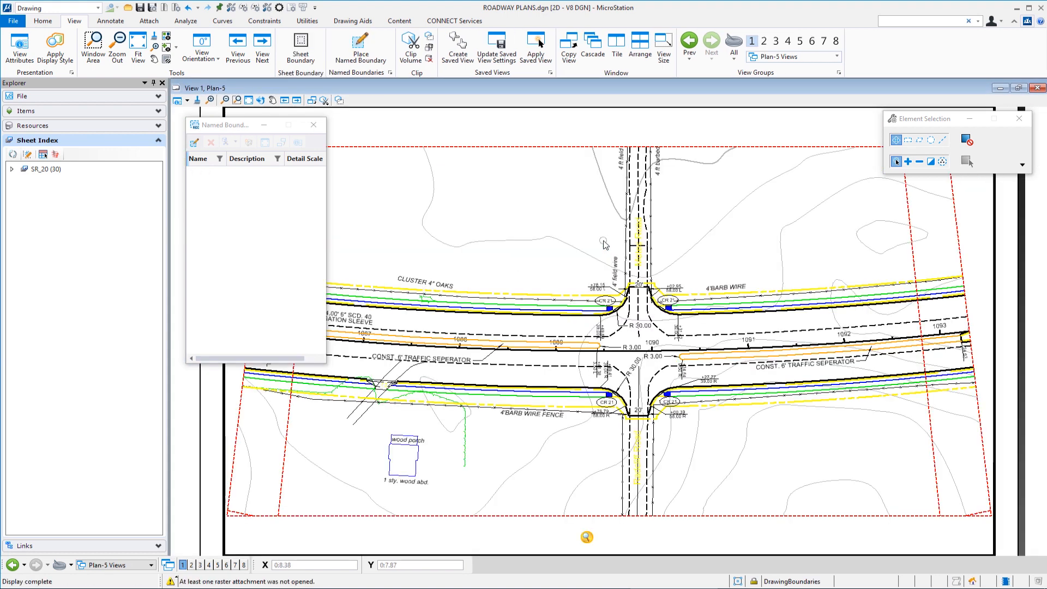
click(12, 564)
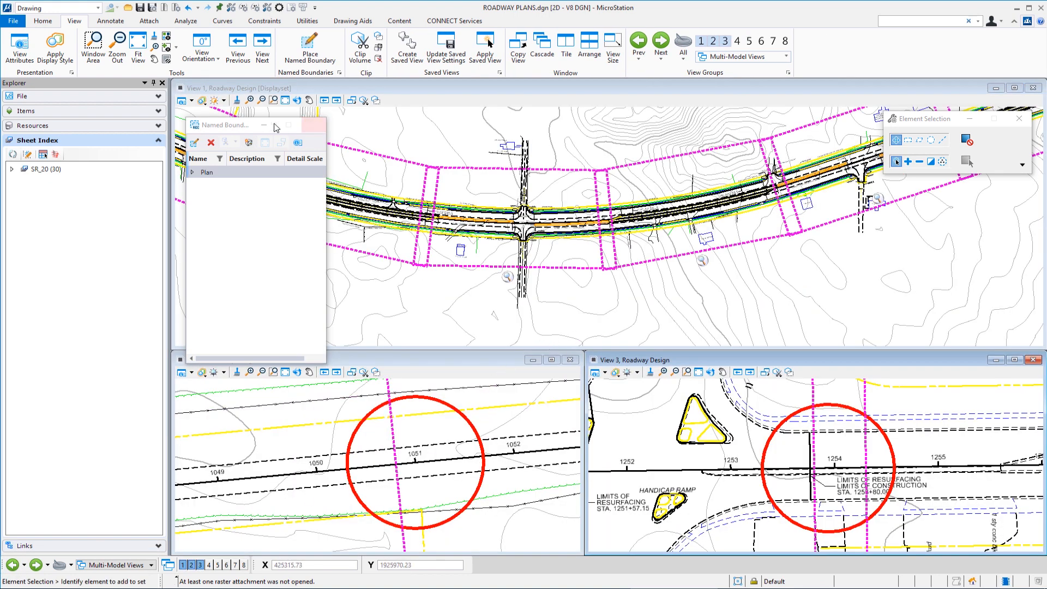
- Close the Named Boundaries dialog and expand the SR_20 sheet set in the Sheet Index
click(313, 124)
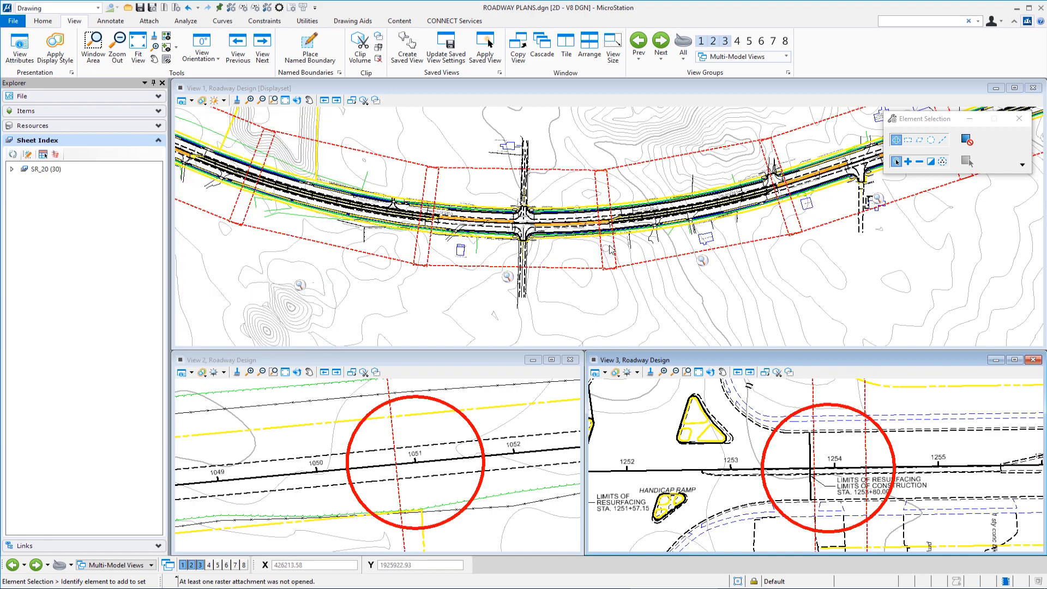
scroll(290, 228, down, 5)
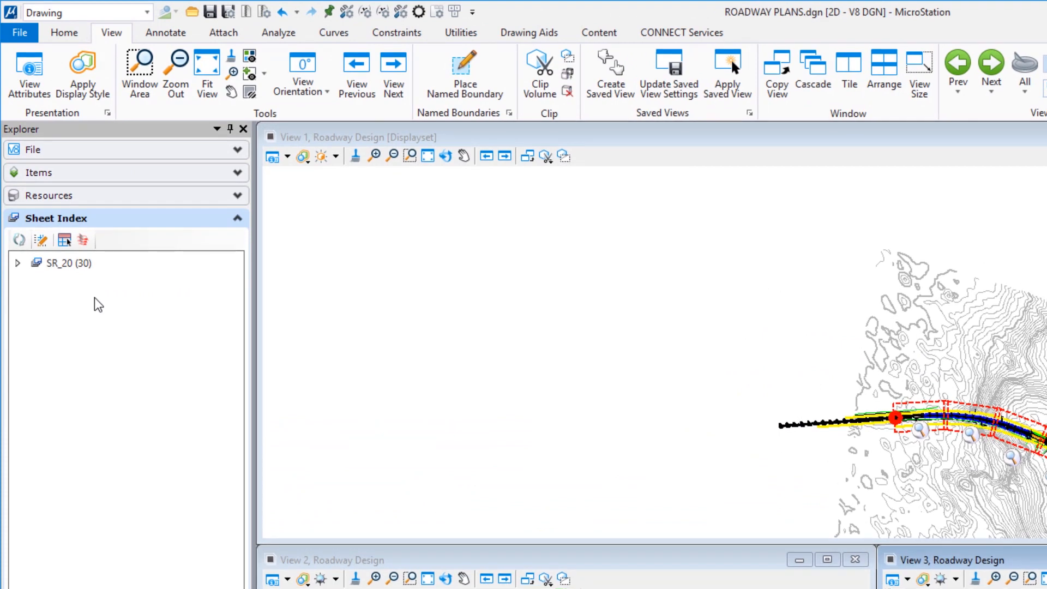
click(18, 264)
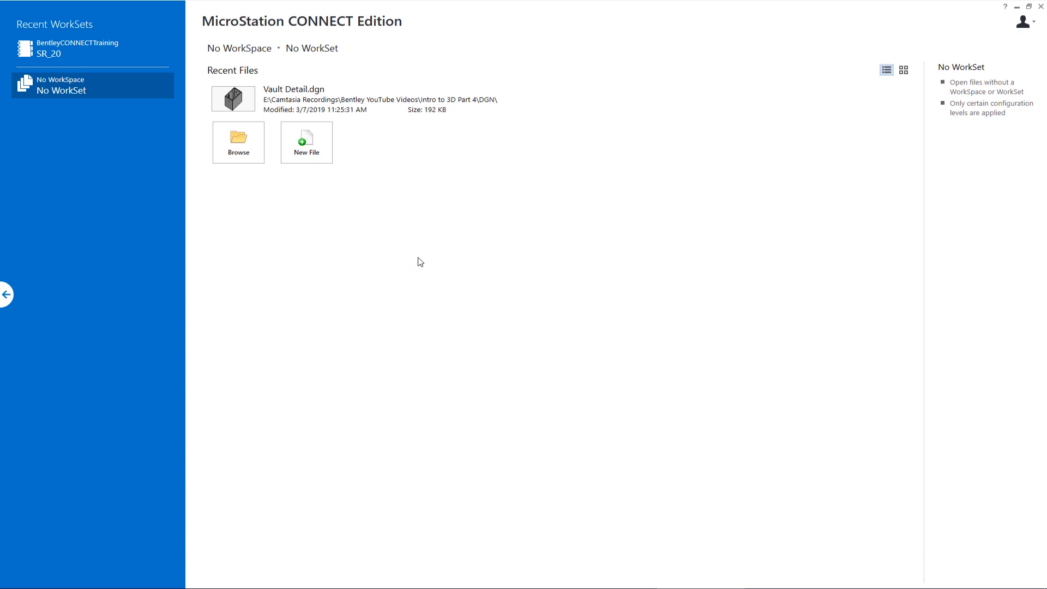
- Open Vault Detail.dgn from the recent files and bring up its Models dialog
click(275, 96)
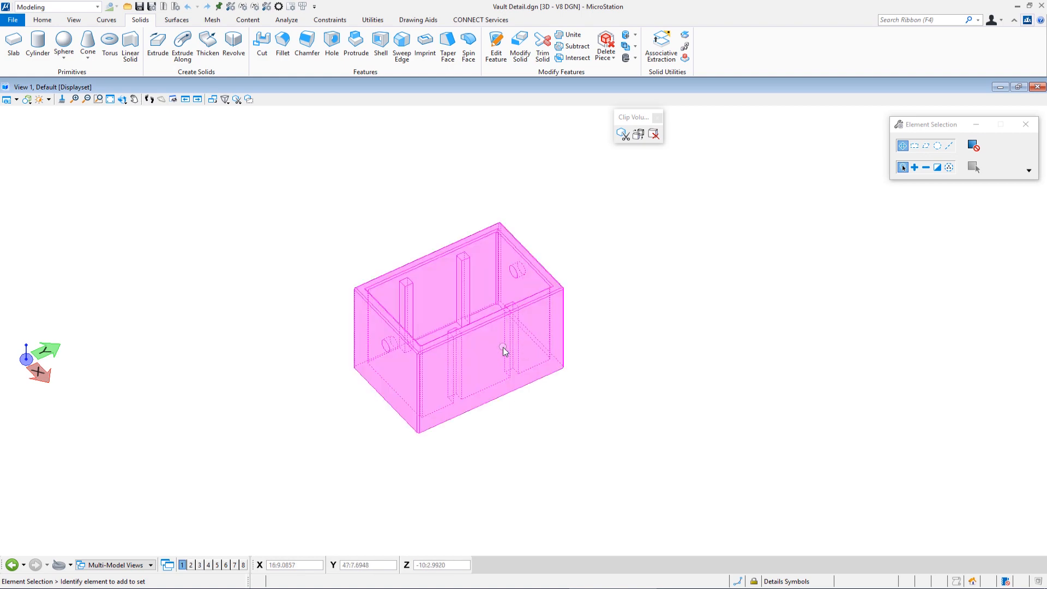
shift+middle_drag(503, 351, 529, 351)
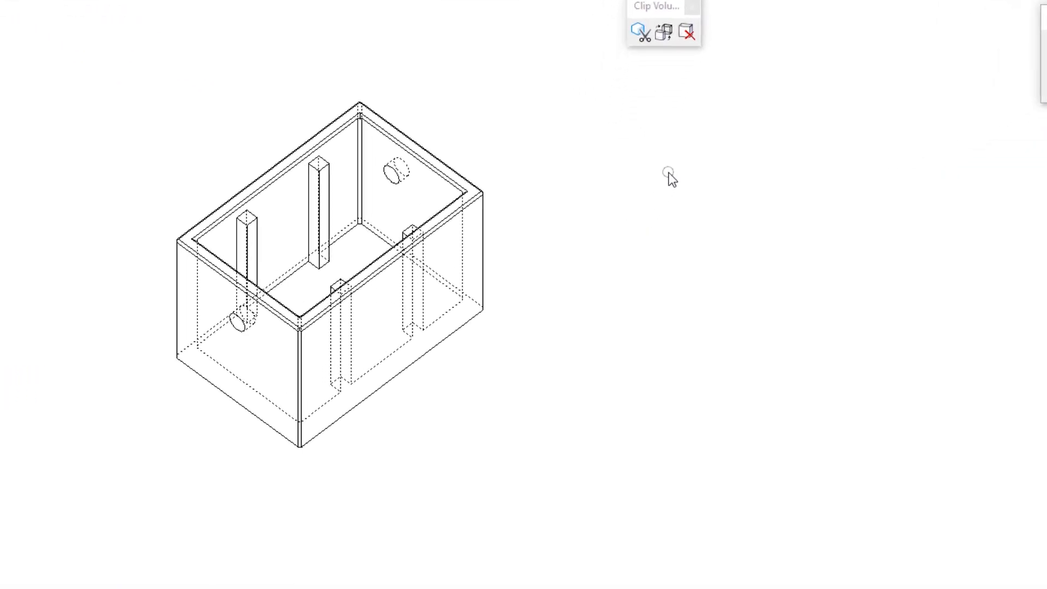
key(space)
click(621, 145)
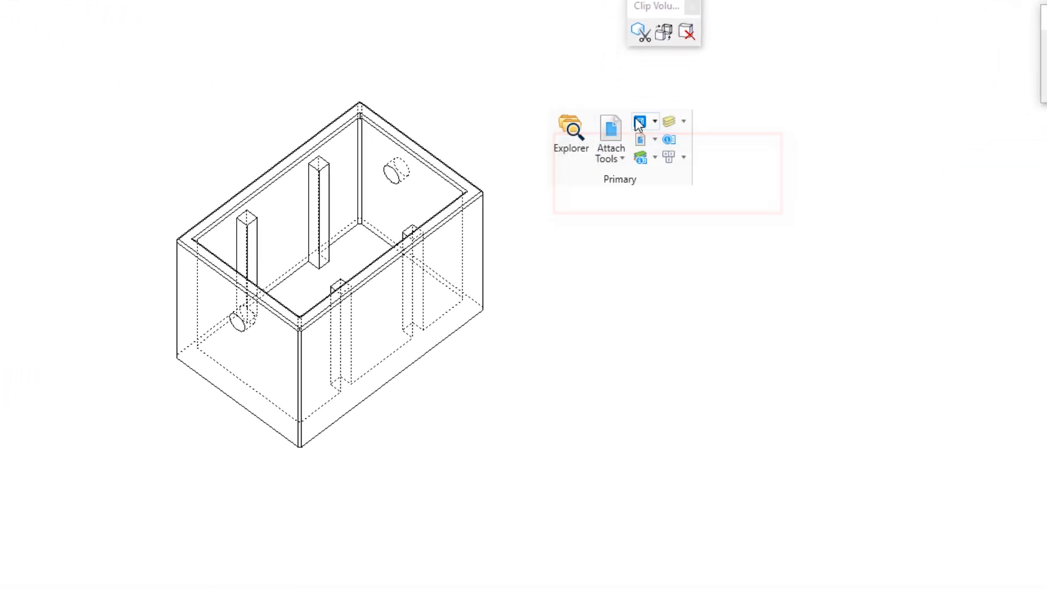
click(639, 122)
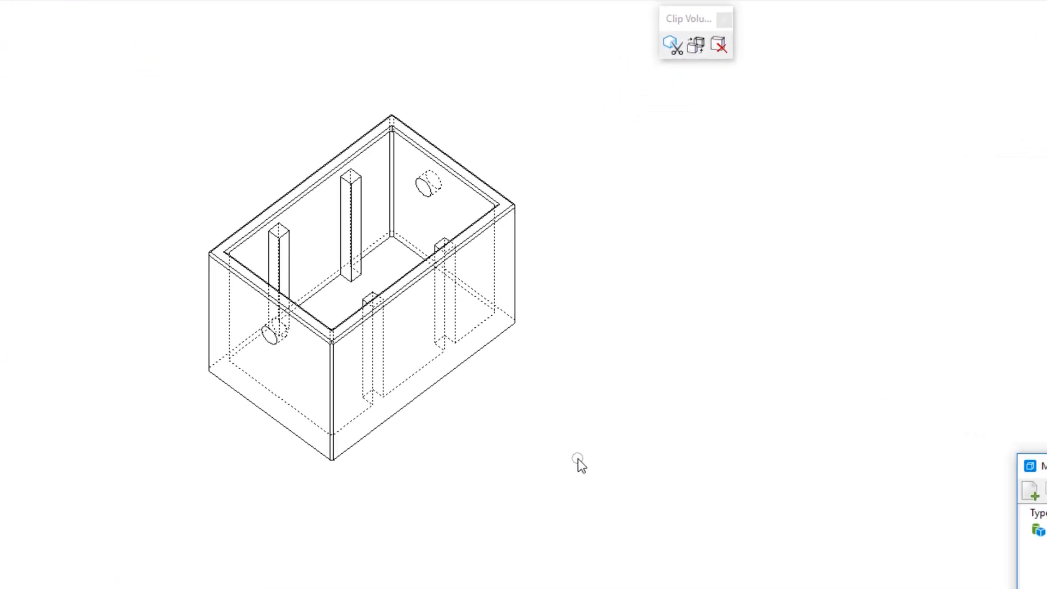
- Rotate the view of the vault to Front and switch to the Drawing workflow
right_click(626, 316)
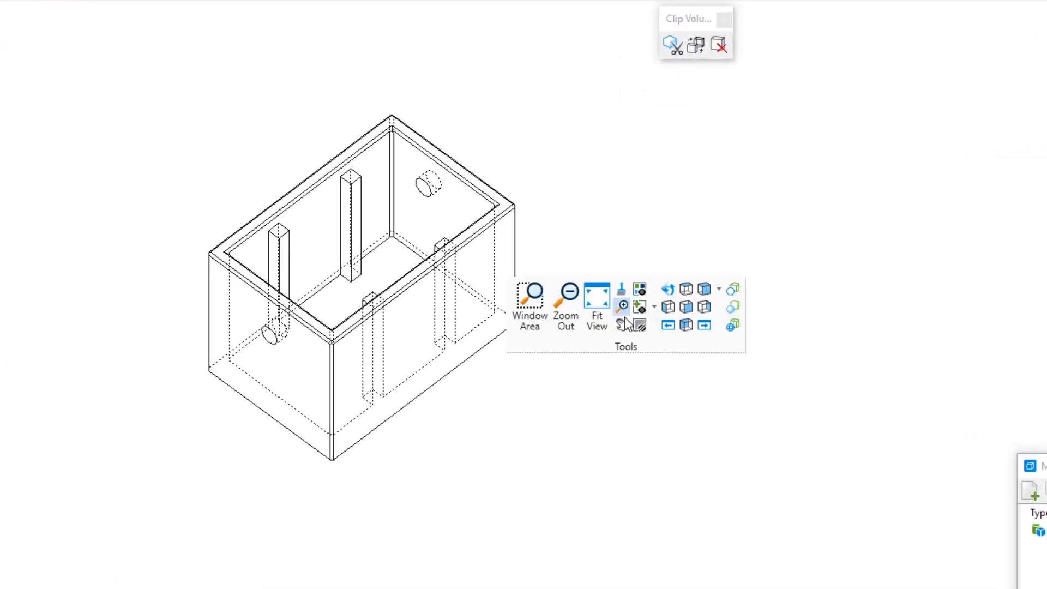
click(686, 306)
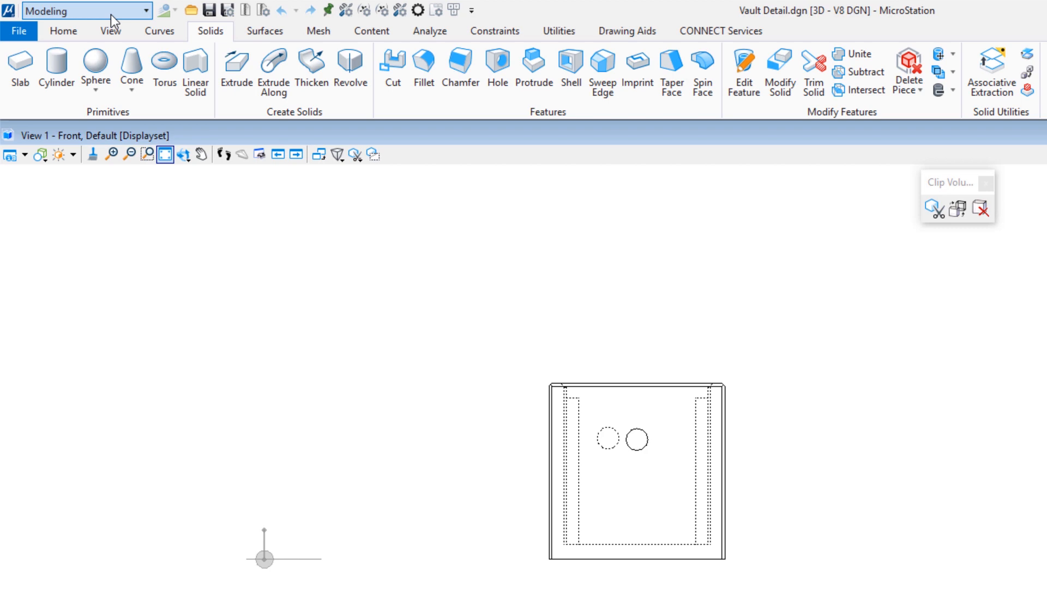
click(110, 14)
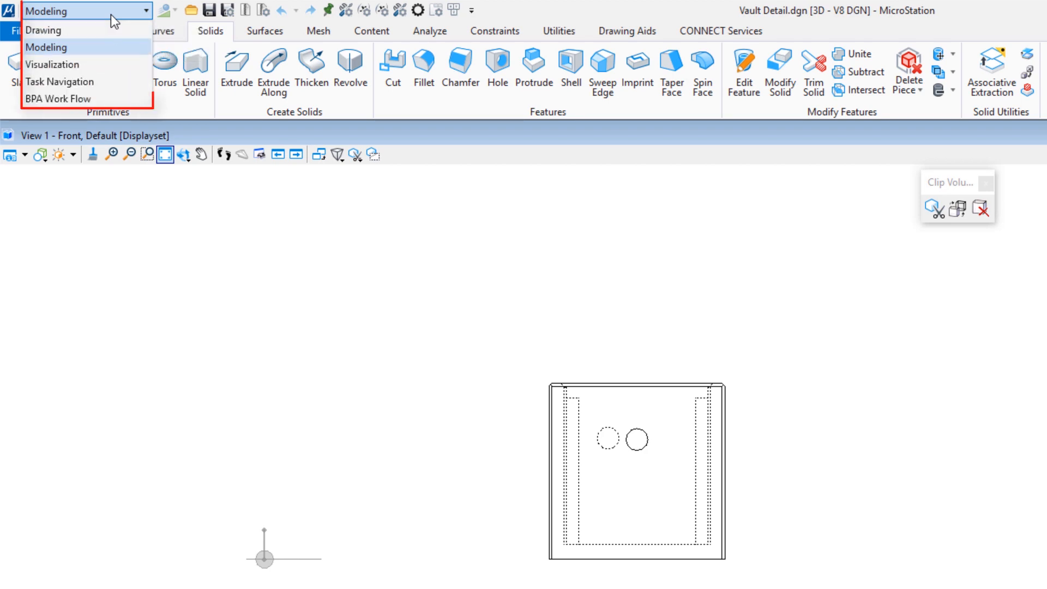
click(71, 34)
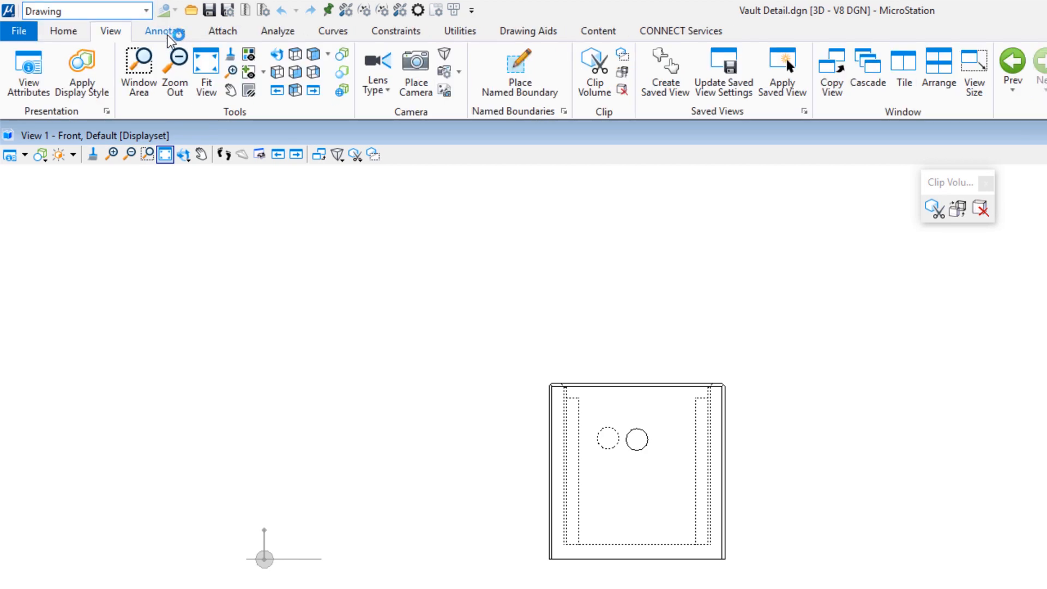
- Place a plan callout across the vault just above its top edge, looking down, with its depth reaching below the vault's base
click(166, 32)
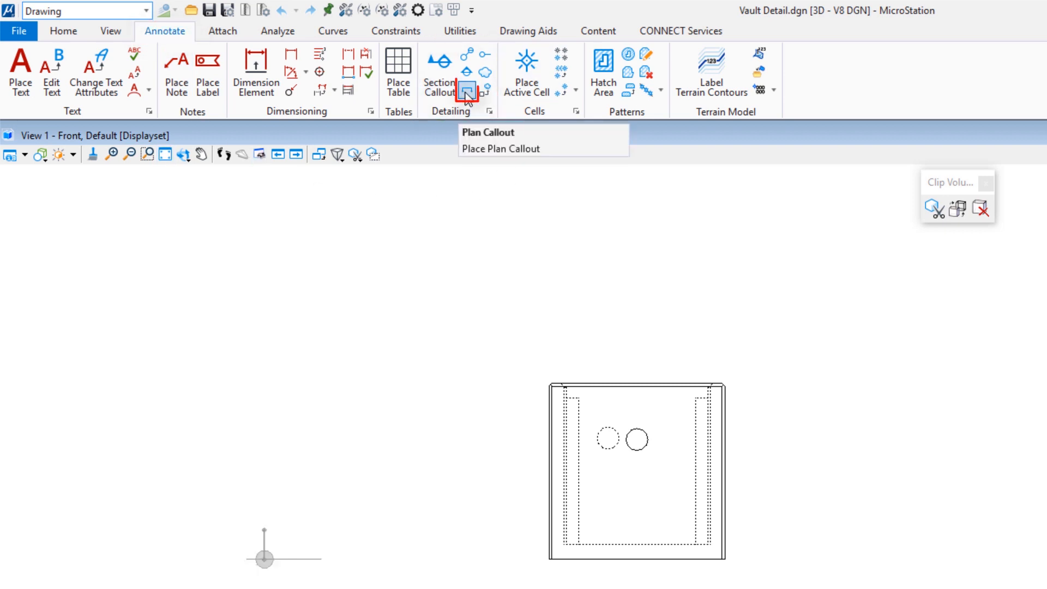
click(466, 96)
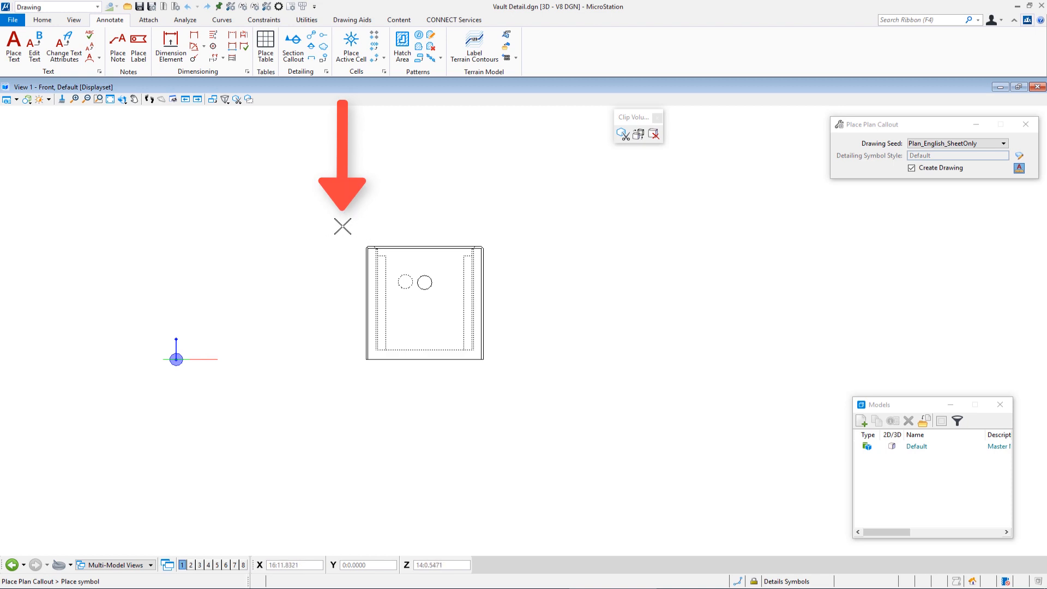
click(342, 225)
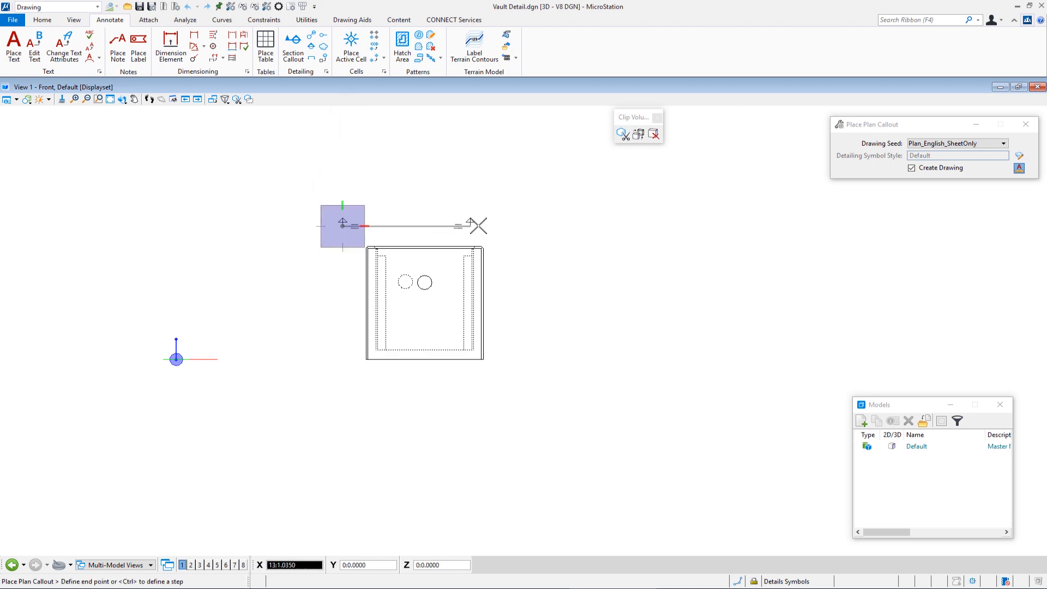
click(509, 224)
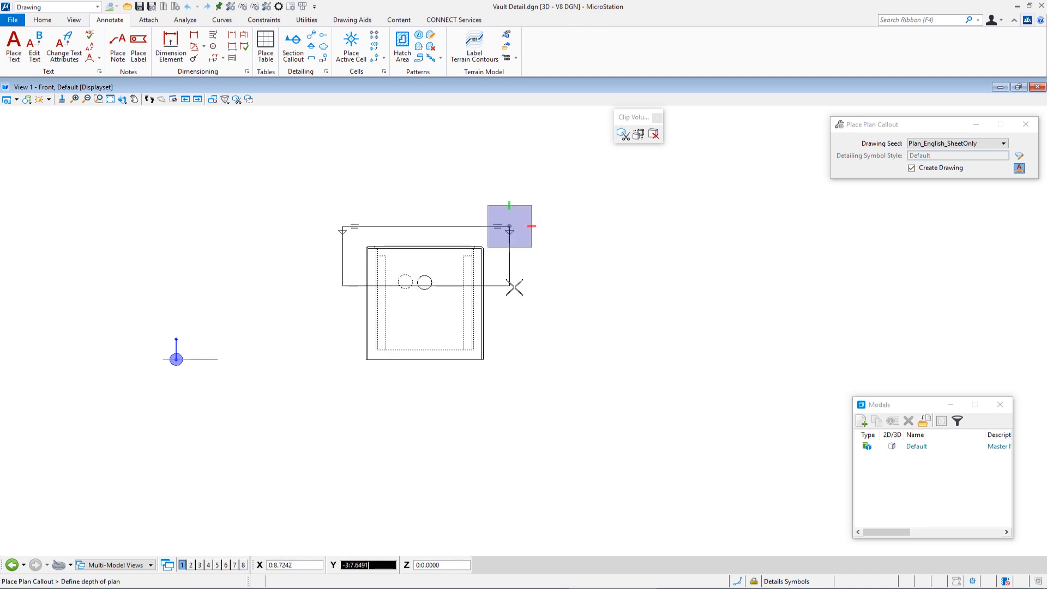
click(515, 373)
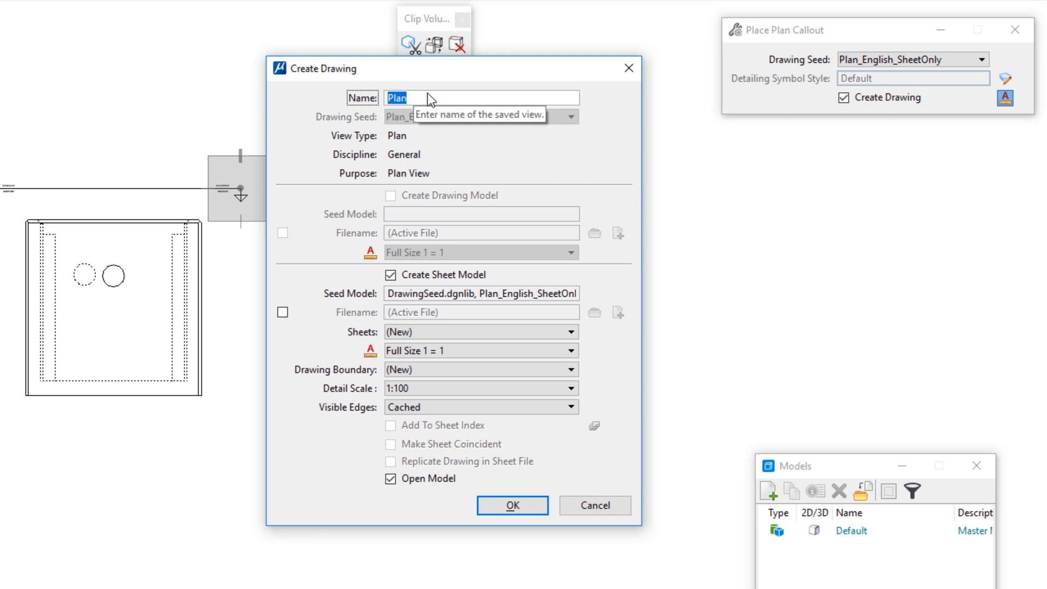
- Name the new drawing Detail sheet and give it a new sheet with a 3/8"=1'-0" detail scale
text(Detail sheet)
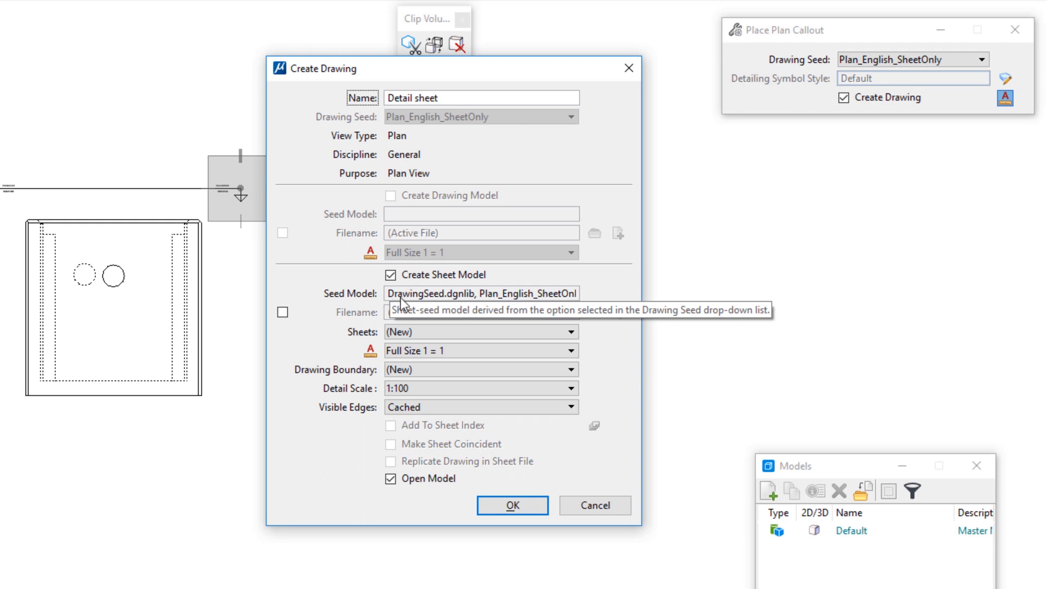
click(406, 334)
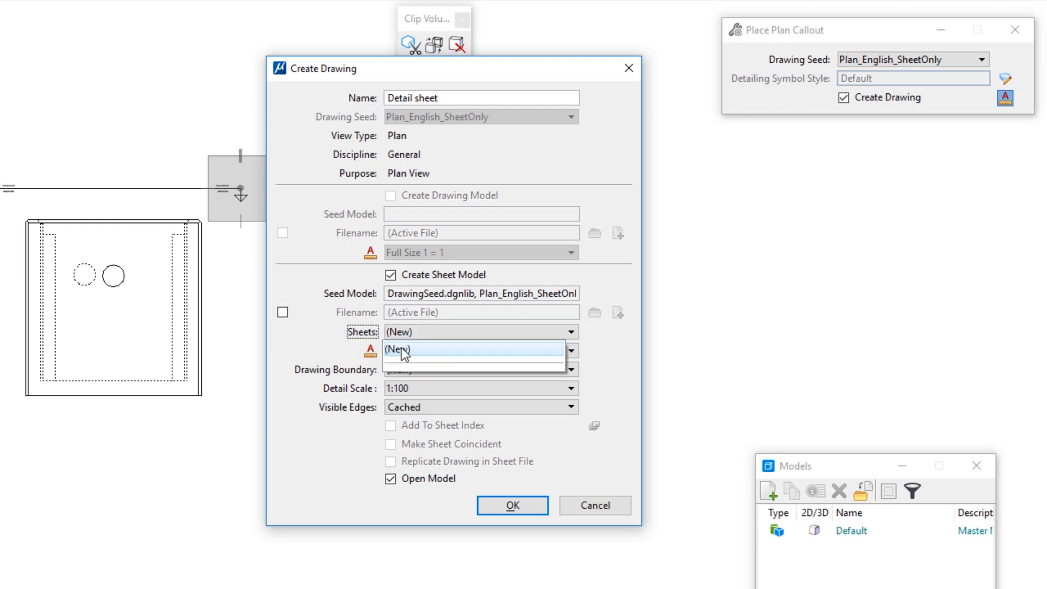
click(404, 349)
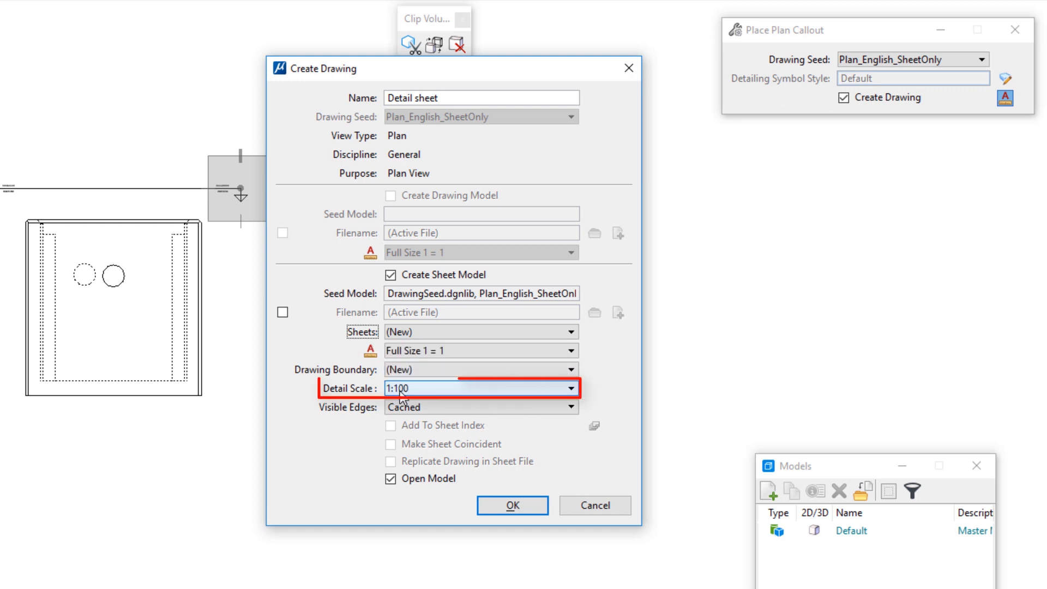
click(404, 388)
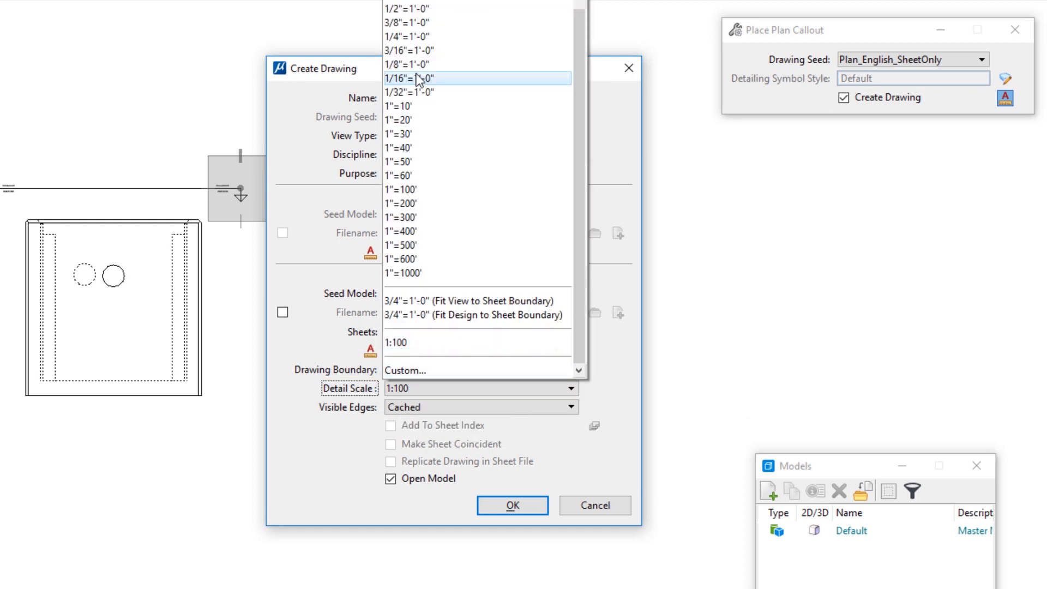
click(412, 22)
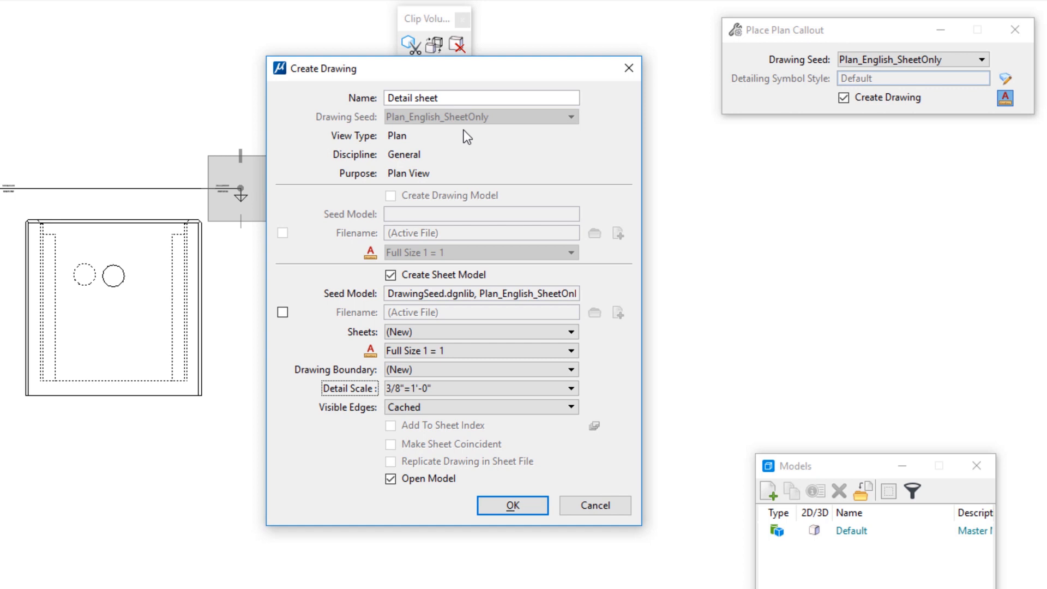
- Set the visible edges to Dynamic and create the sheet model with Open Model enabled
click(430, 410)
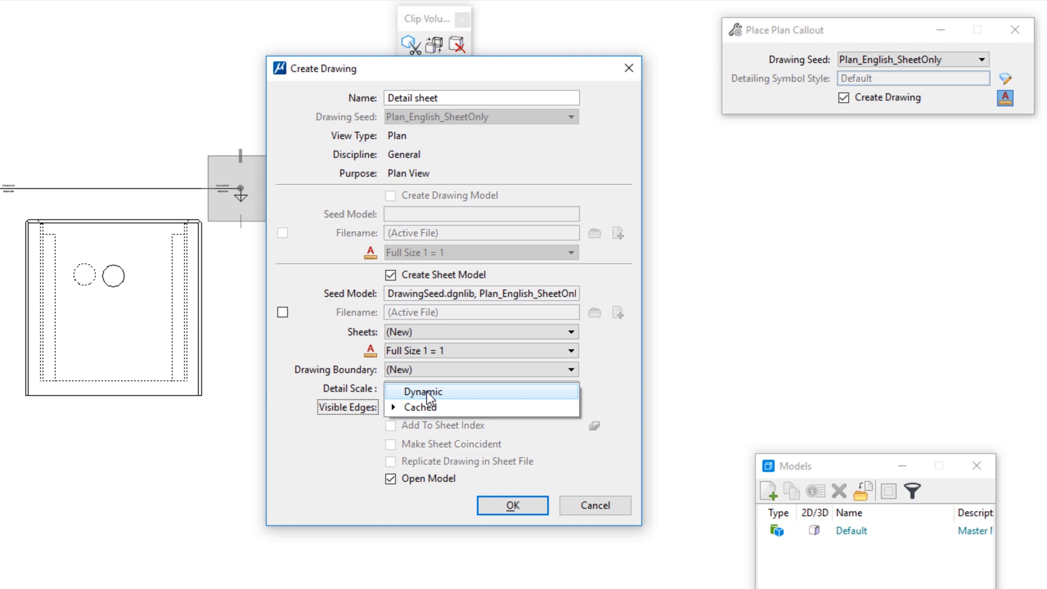
click(427, 392)
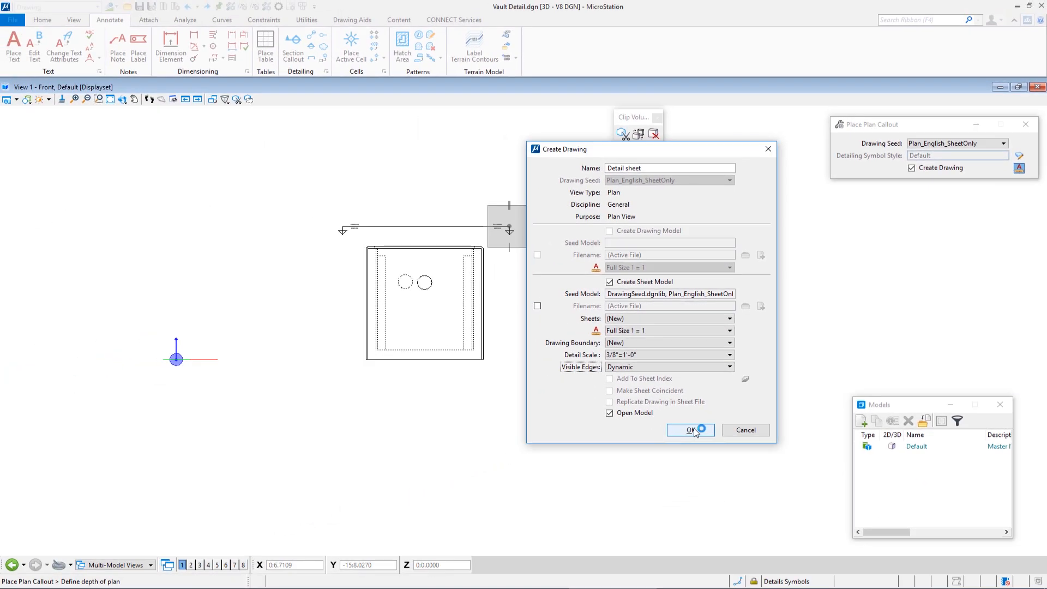
click(690, 430)
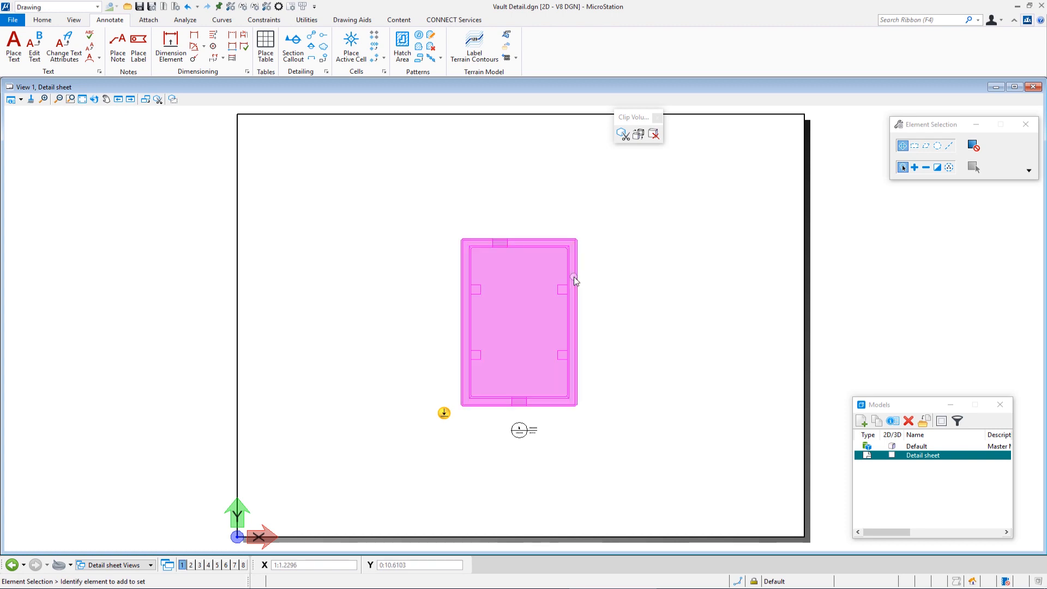
- Move the vault's plan view reference, together with its boundary, into the upper-left corner of the Detail sheet
mouse_move(574, 280)
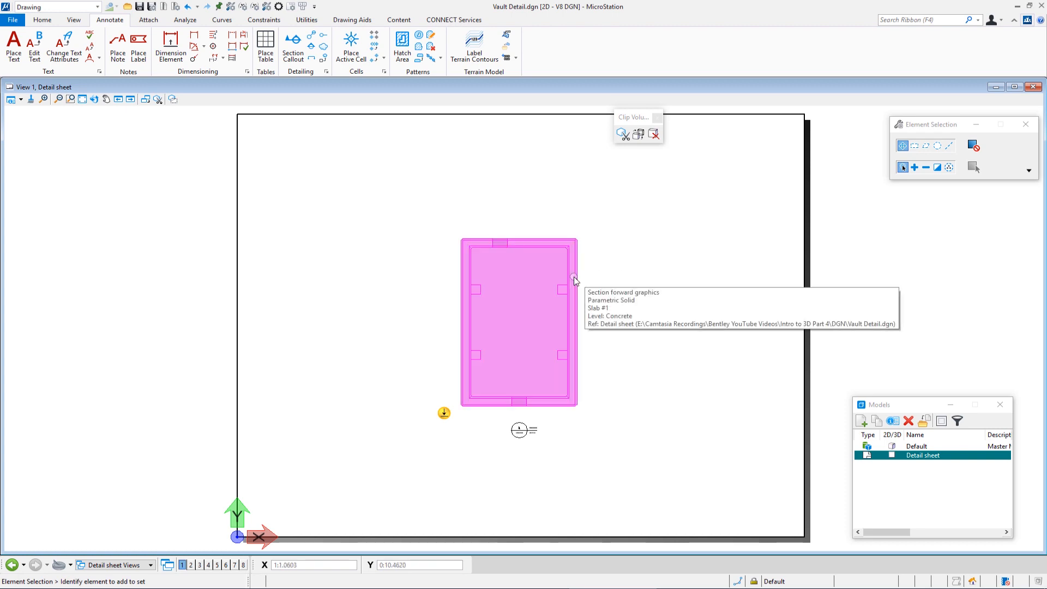
right_click(574, 281)
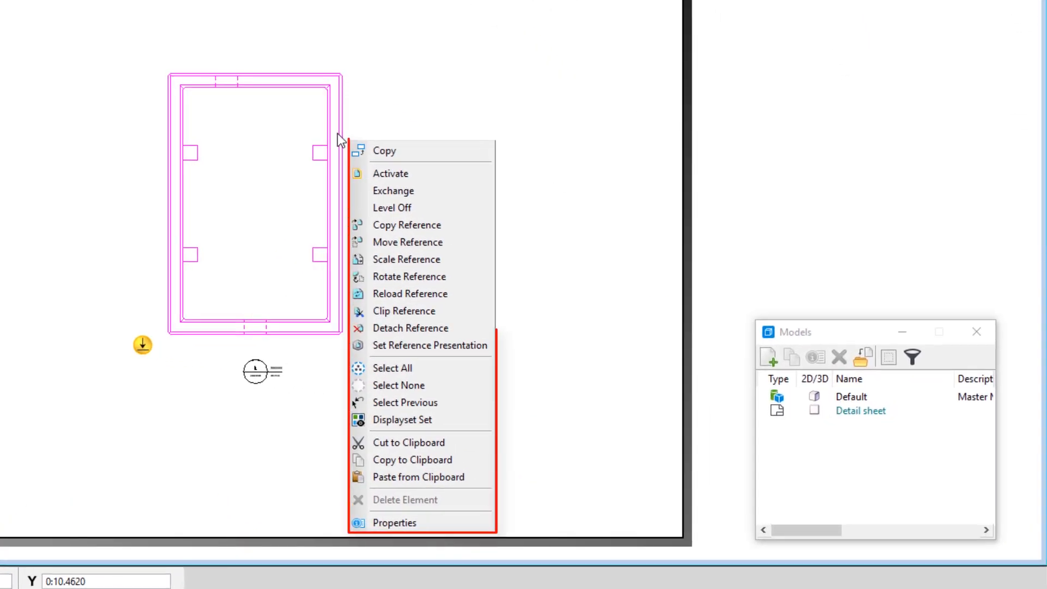
click(392, 242)
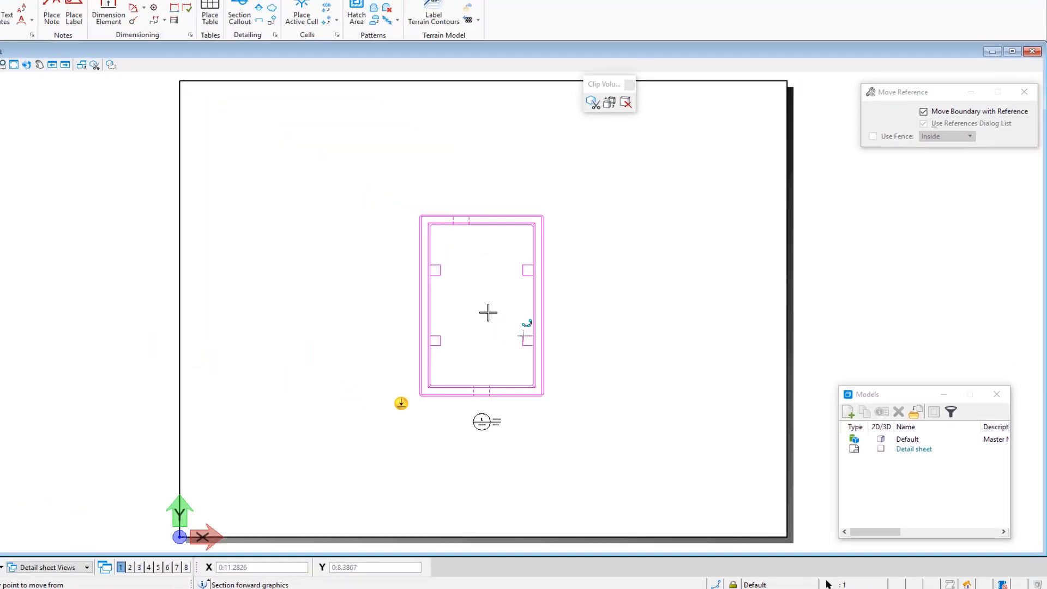
click(487, 312)
click(302, 209)
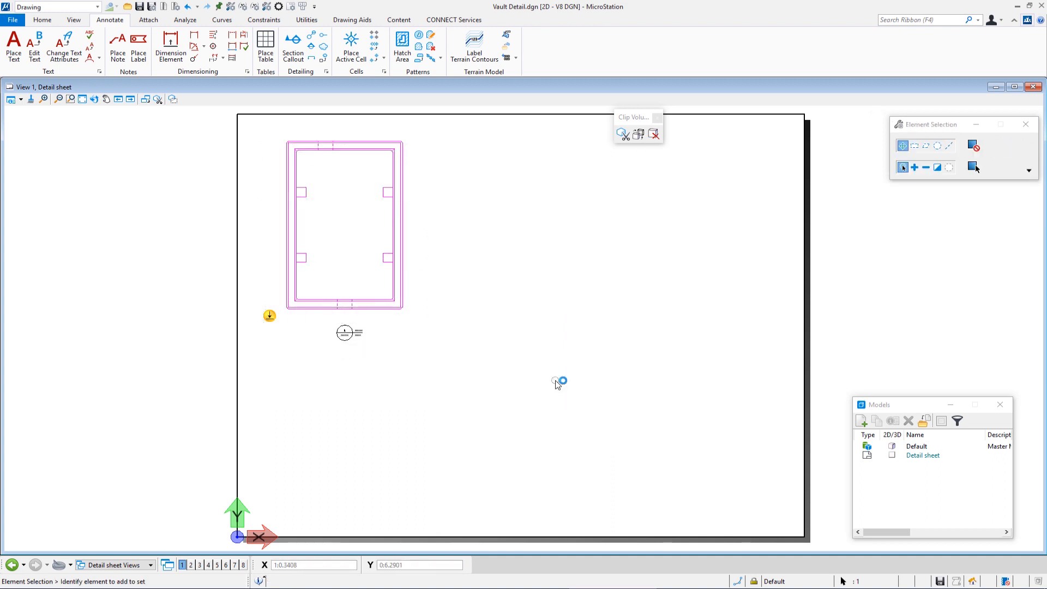
click(553, 386)
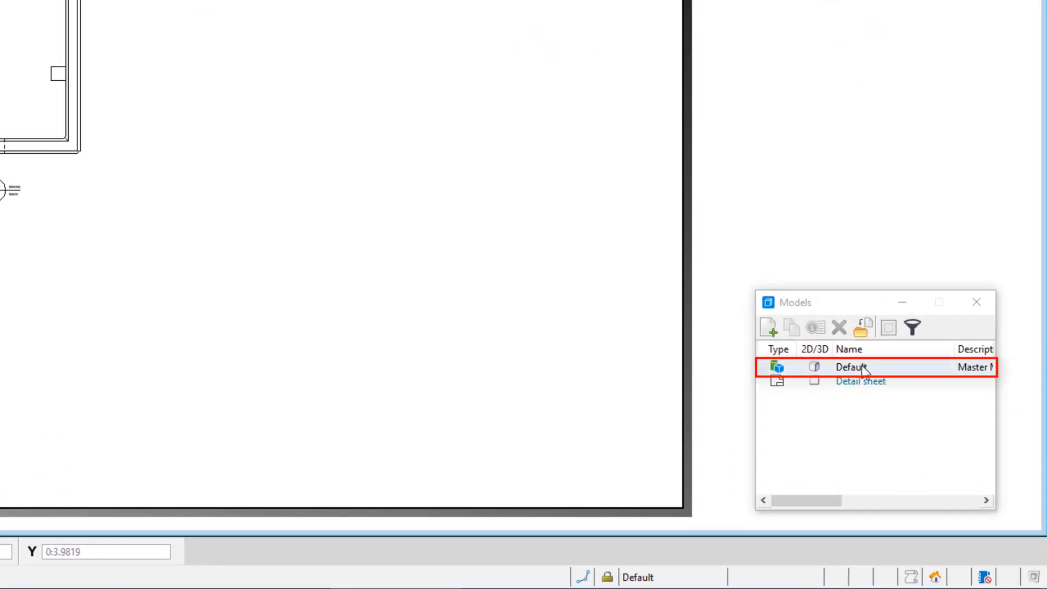
- In the Default model, place a stepped section callout across the vault, with its depth reaching just beyond the rear wall
double_click(864, 368)
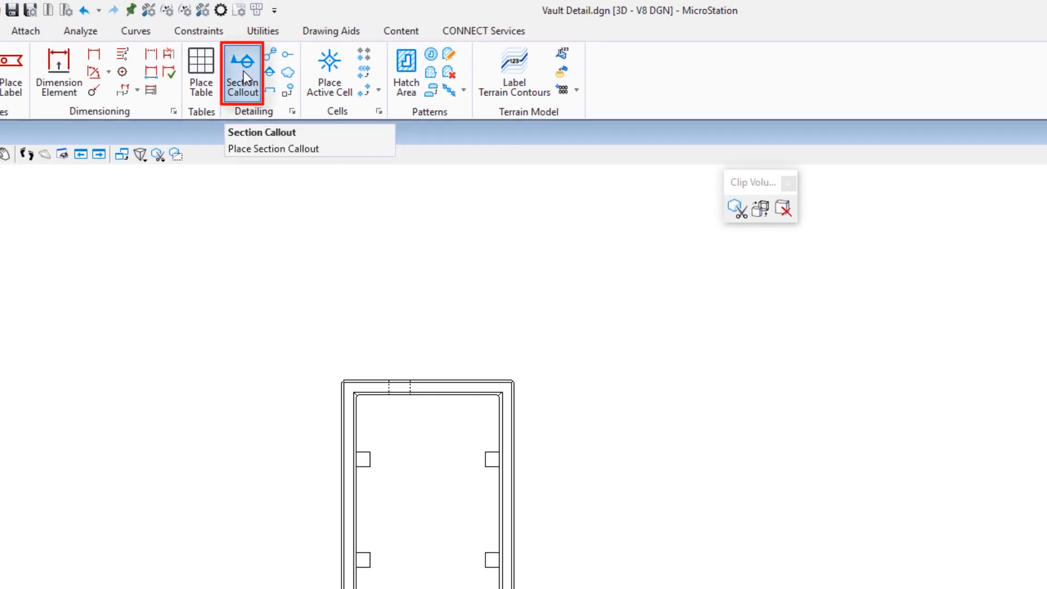
click(243, 72)
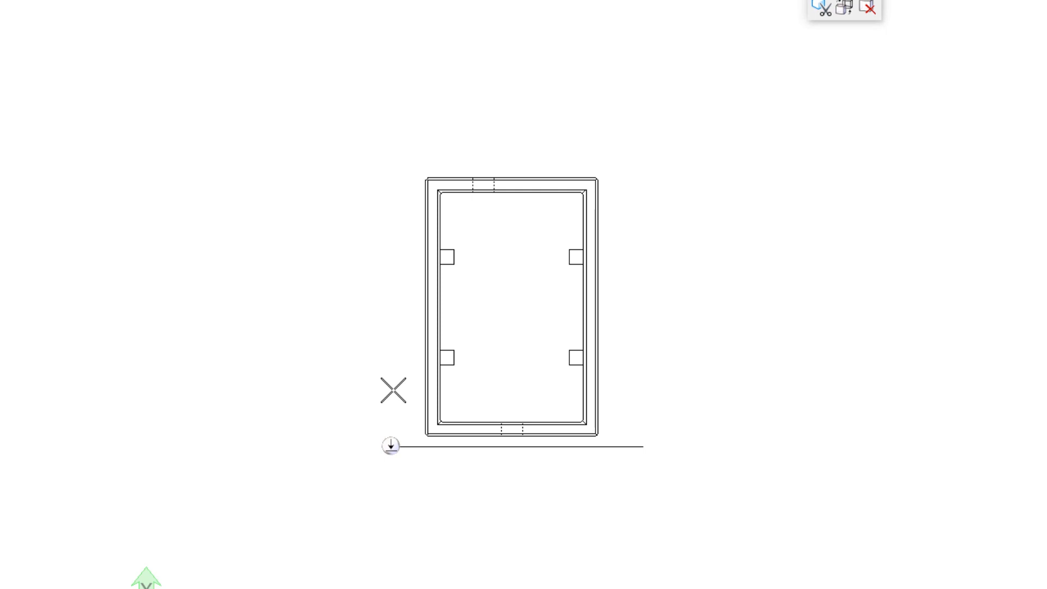
click(393, 390)
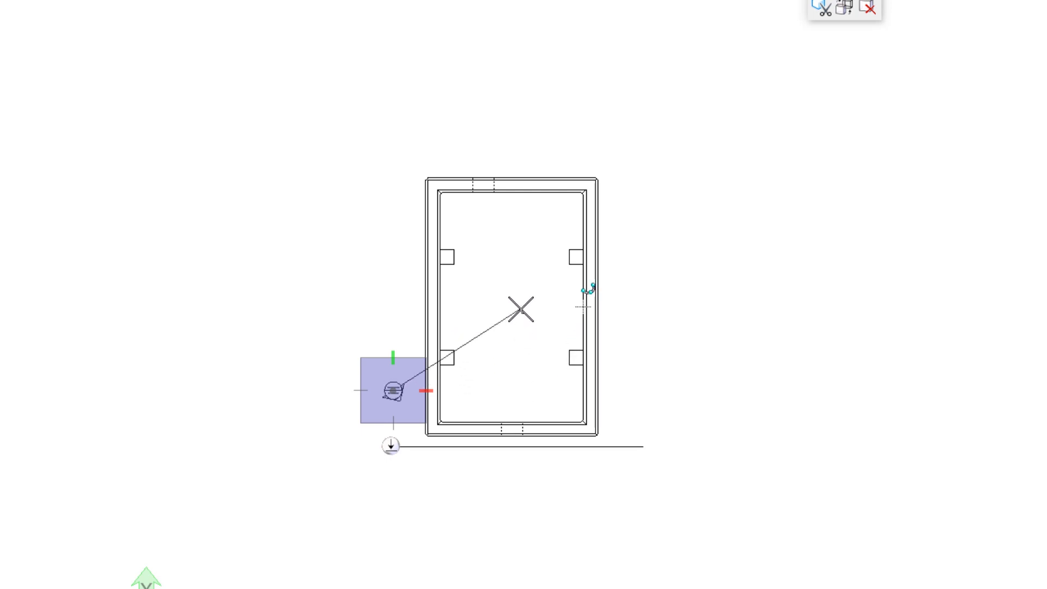
click(485, 388)
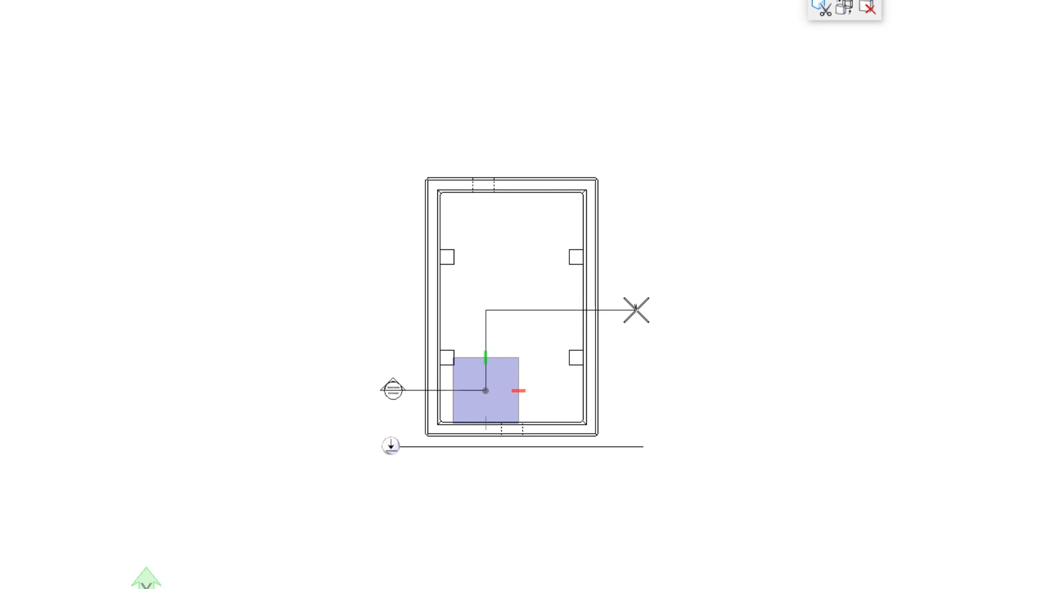
click(636, 310)
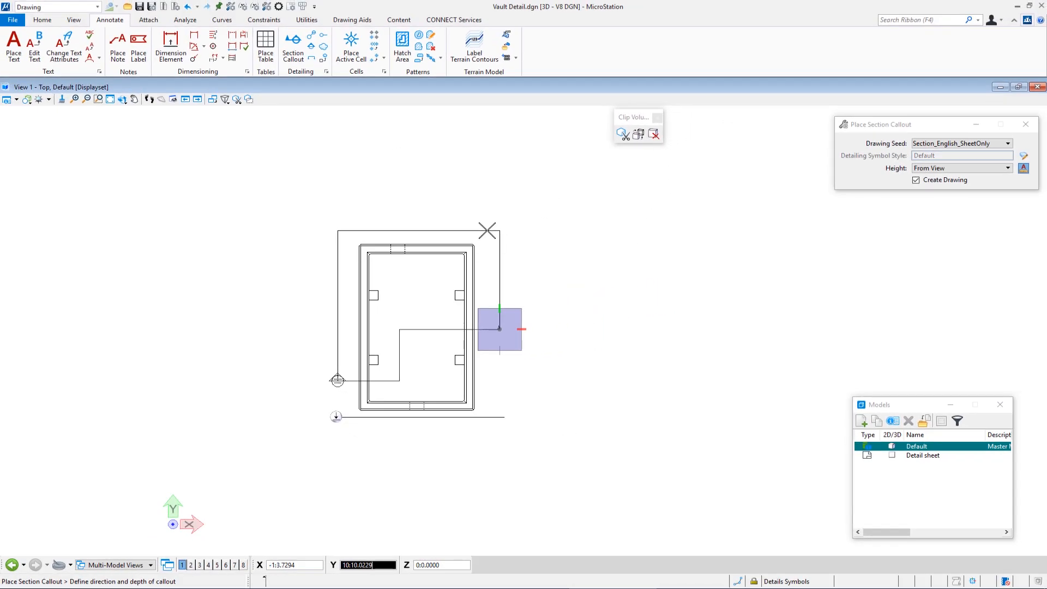
click(500, 329)
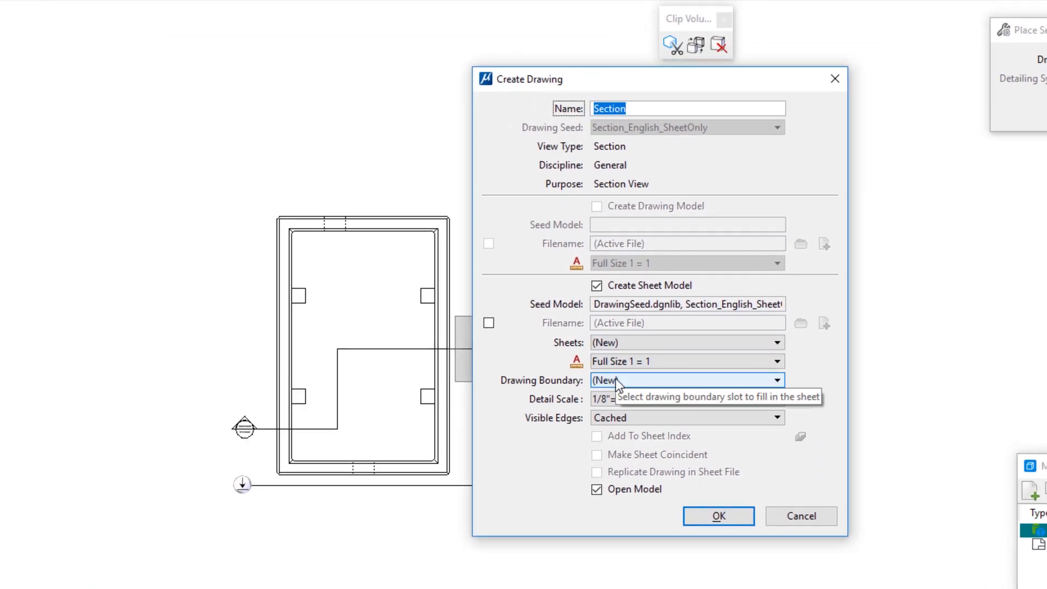
- Create the section drawing on the existing Detail sheet with a 3/8"=1'-0" detail scale and Dynamic visible edges
click(610, 343)
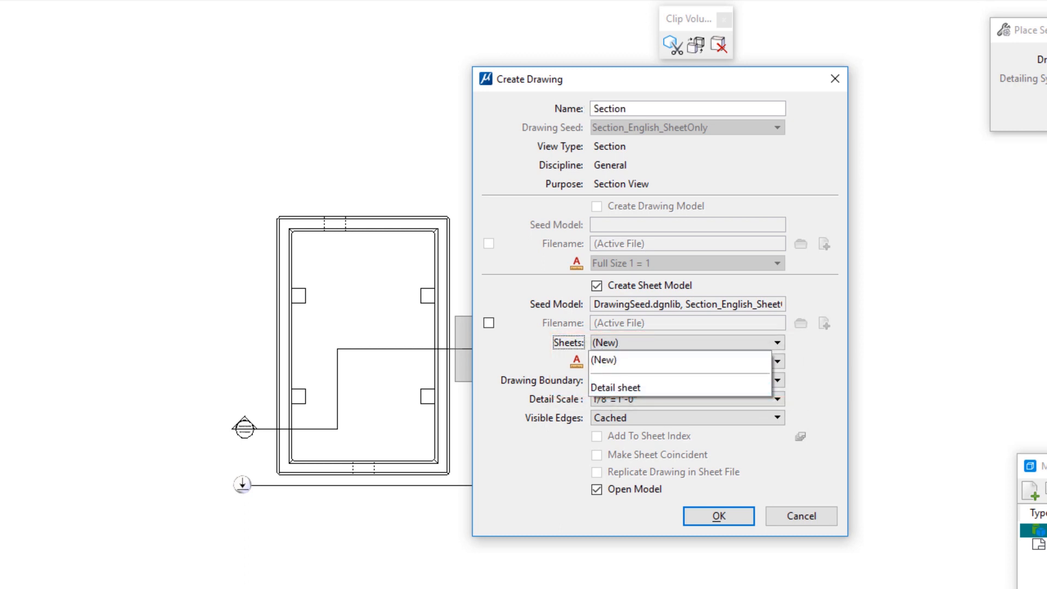
click(620, 387)
click(648, 401)
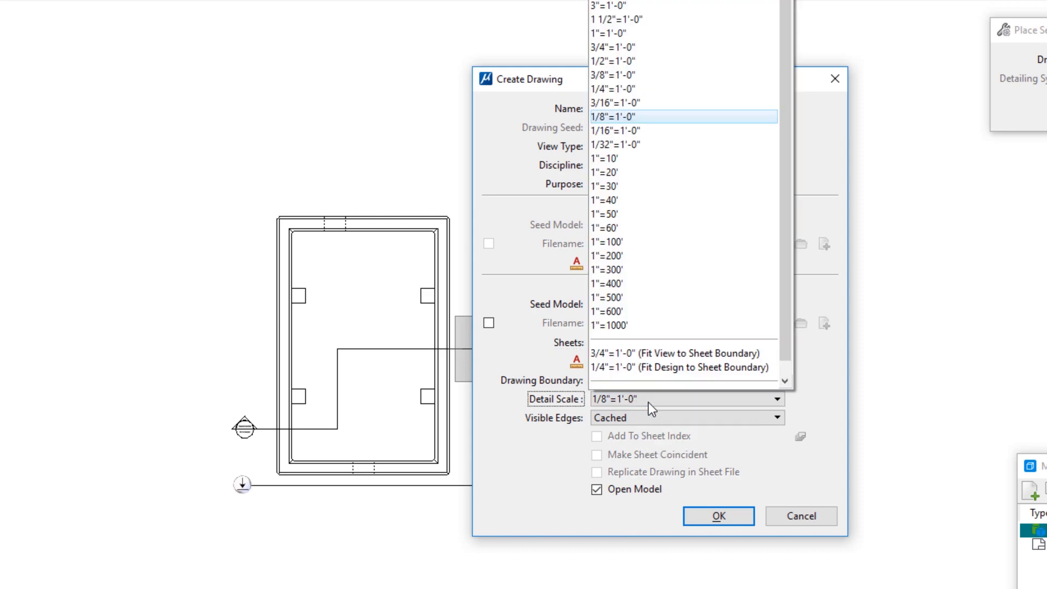
click(609, 74)
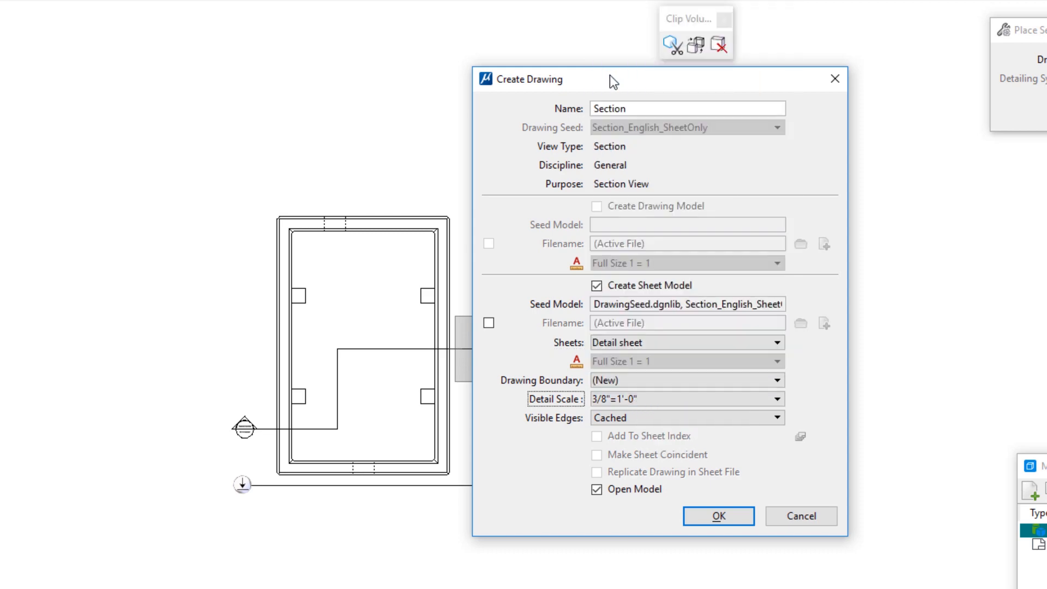
click(635, 416)
click(639, 398)
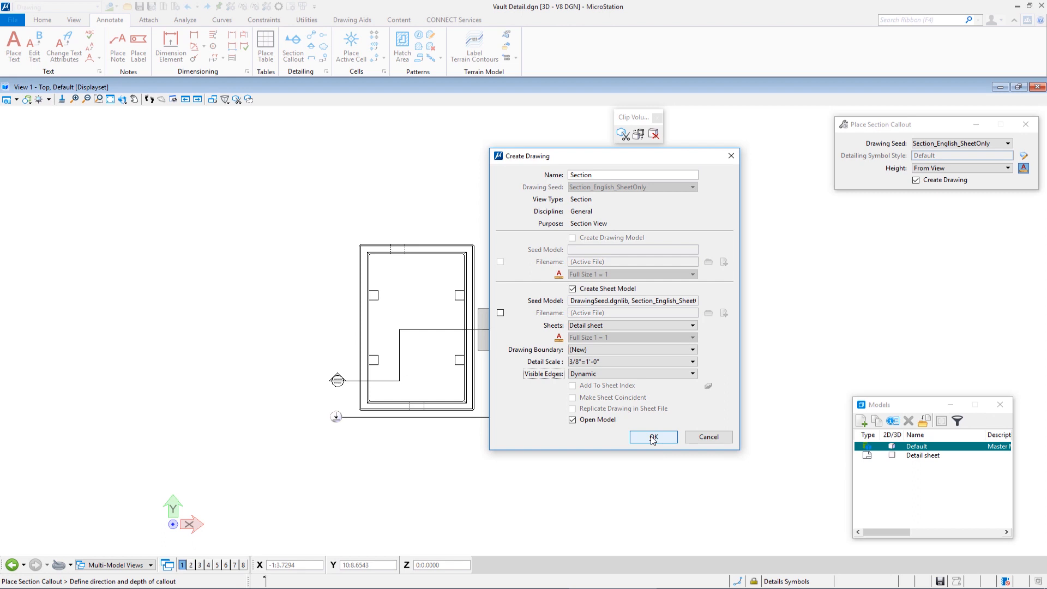
click(685, 476)
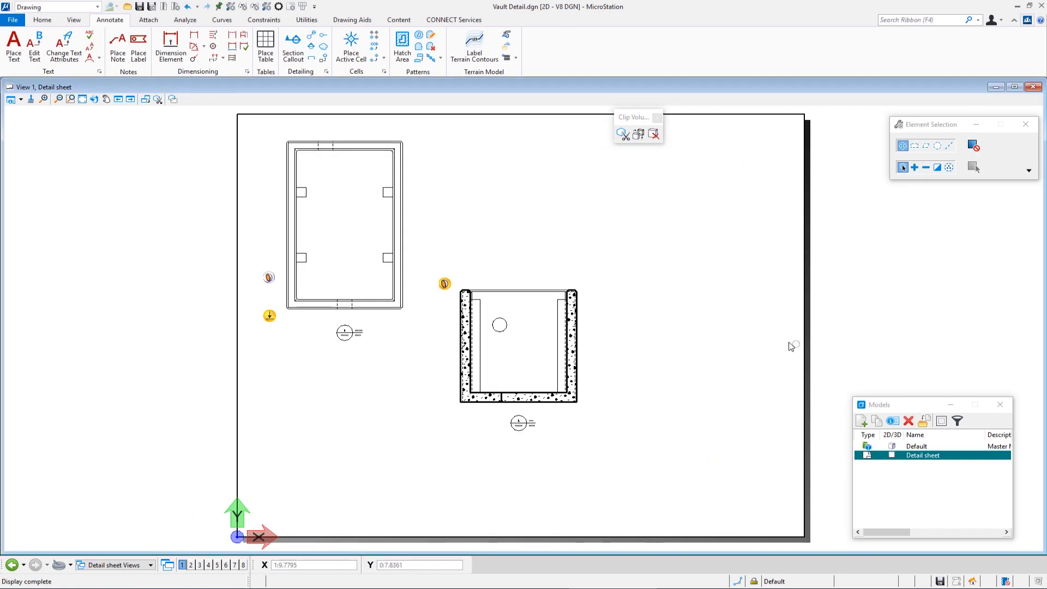
- Move the section view reference directly below the plan view on the sheet, aligned with its bottom-edge midpoint
right_click(573, 307)
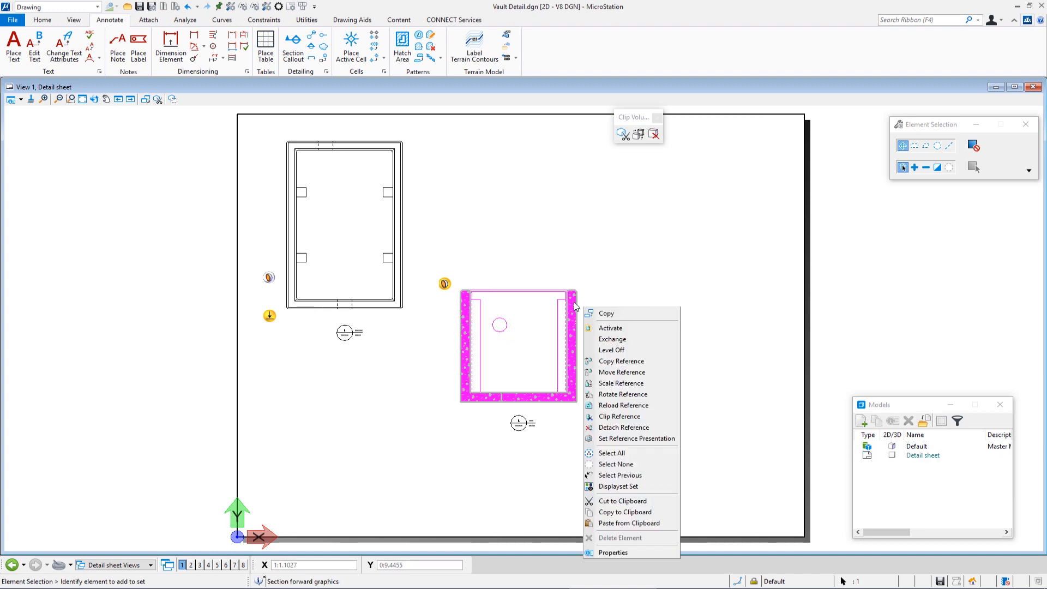
click(622, 372)
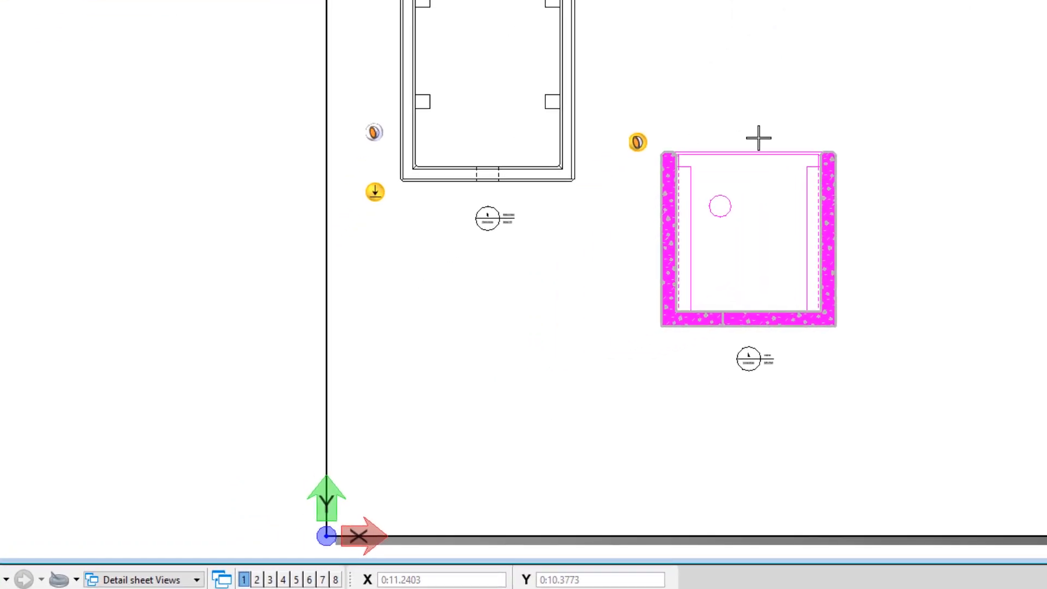
click(749, 151)
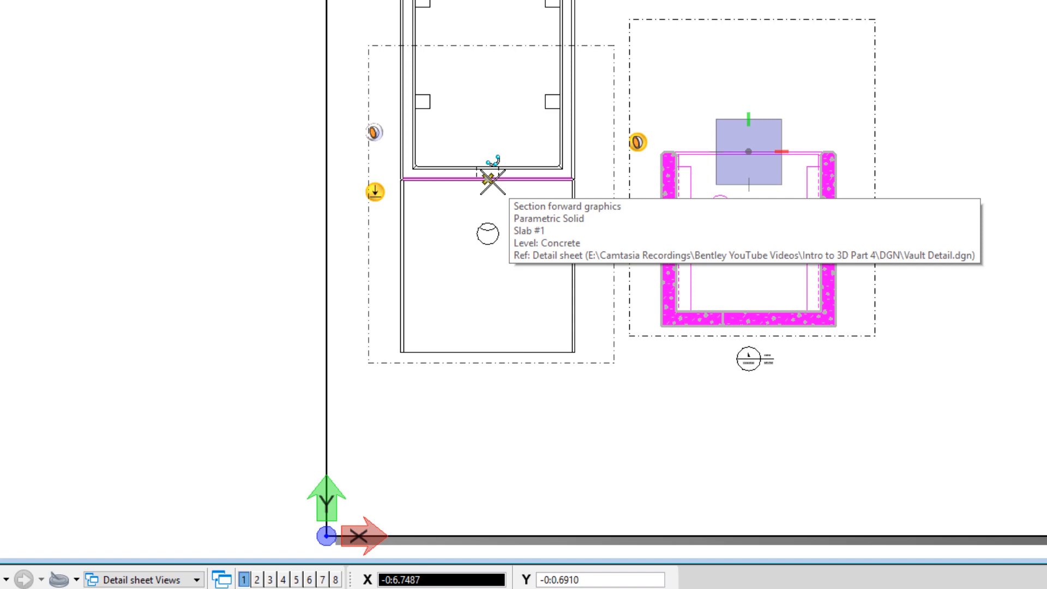
key(o)
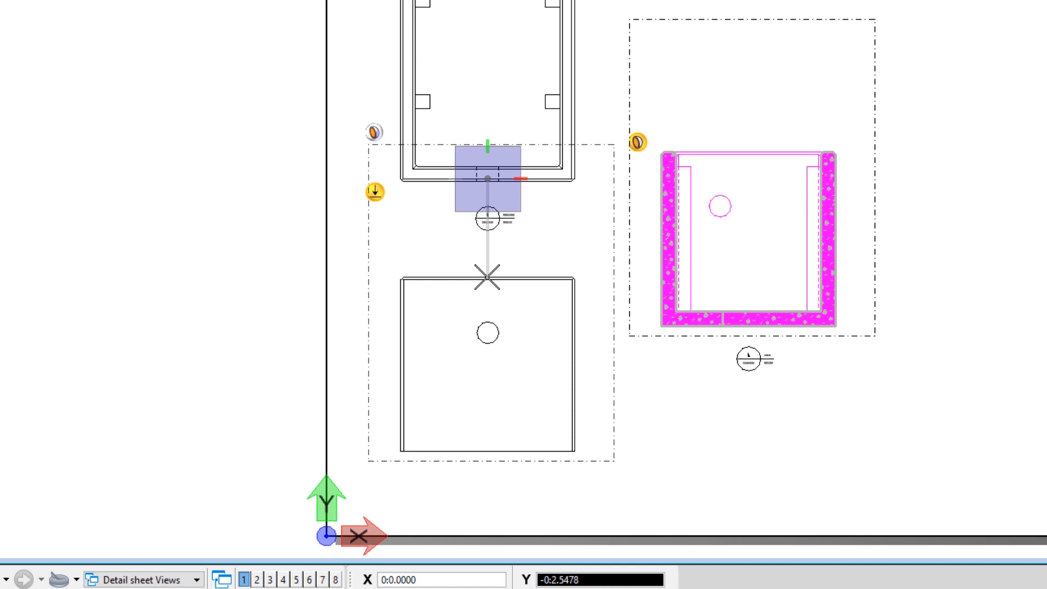
click(487, 277)
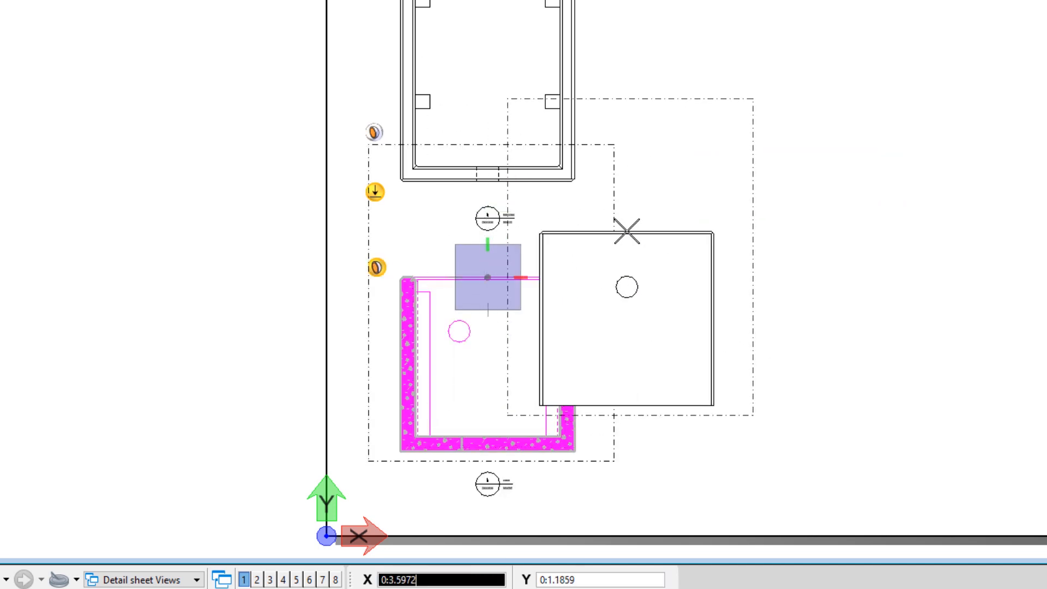
right_click(818, 287)
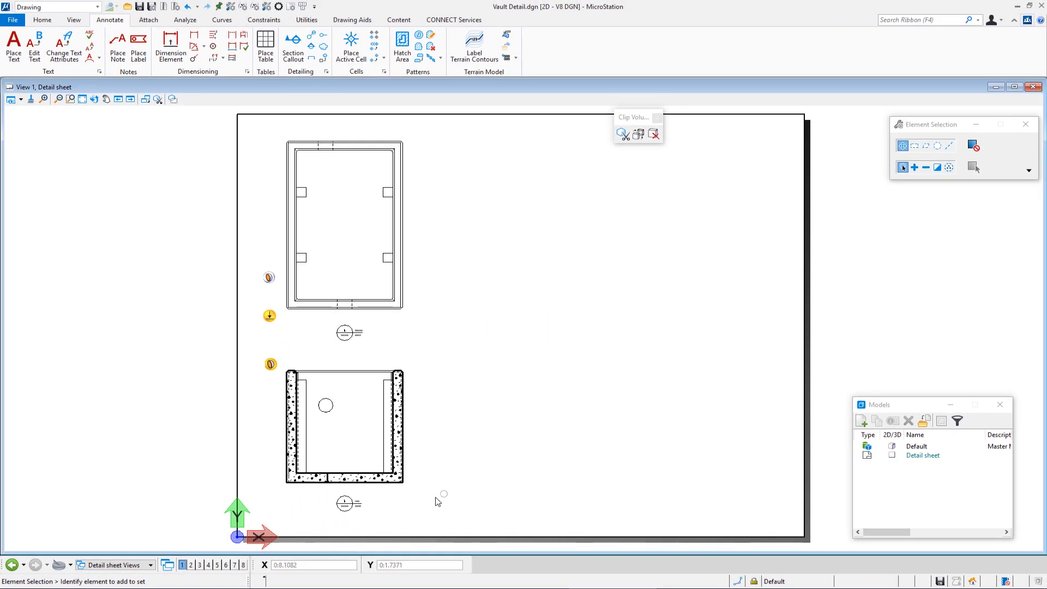
- Check the section's concrete hatching on the sheet, return to the Default model and rotate the vault into a 3D view
scroll(567, 479, up, 4)
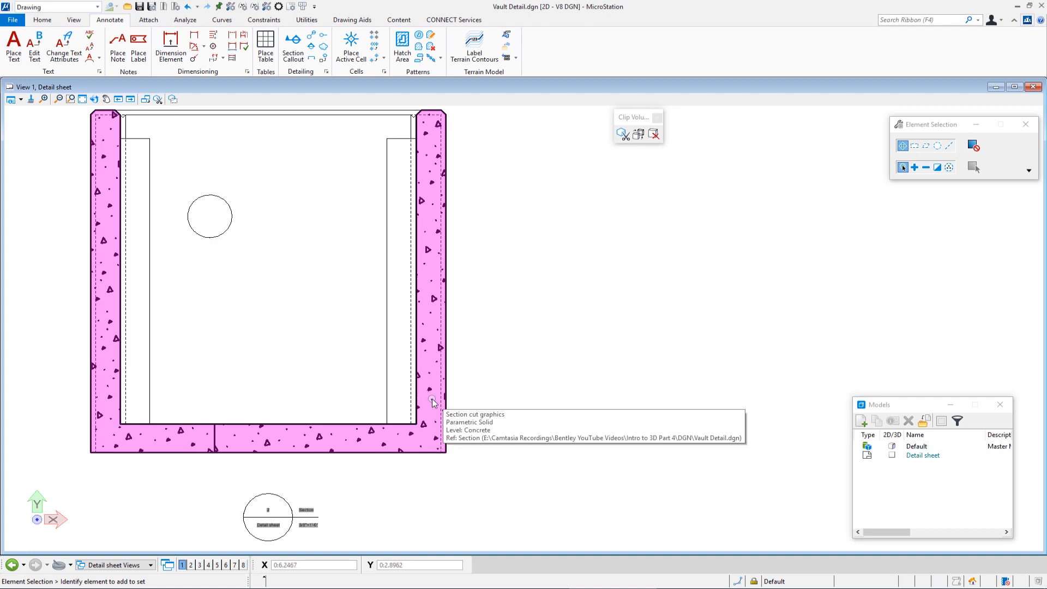
scroll(556, 356, down, 6)
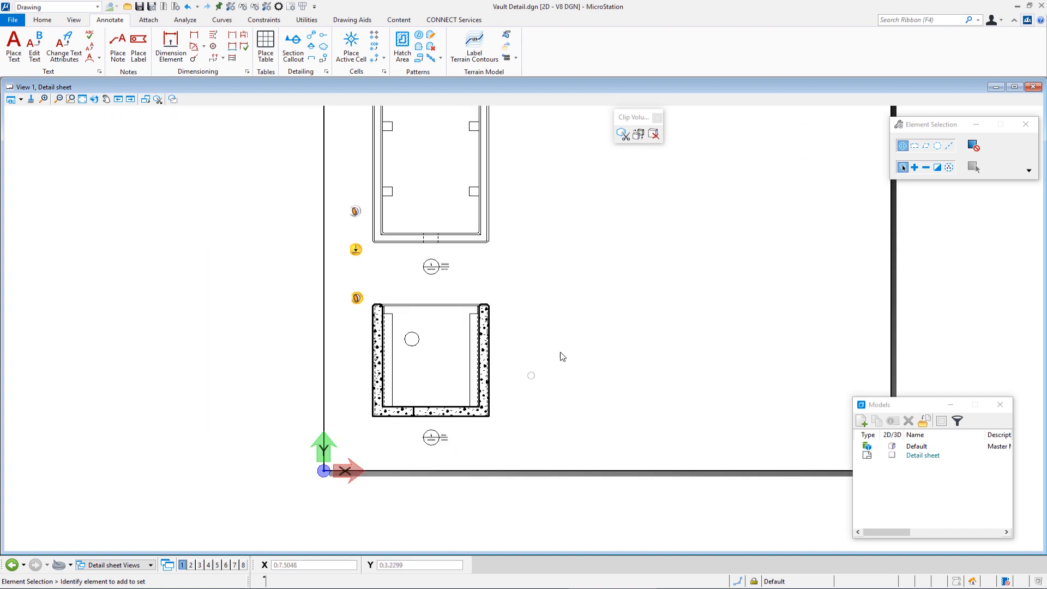
middle_drag(532, 331, 530, 334)
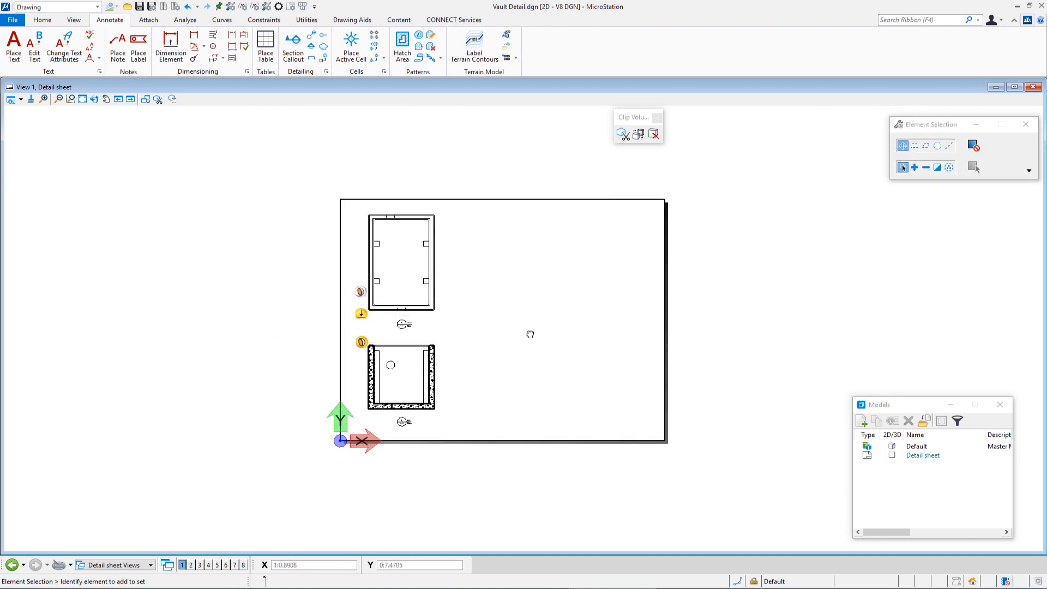
double_click(921, 447)
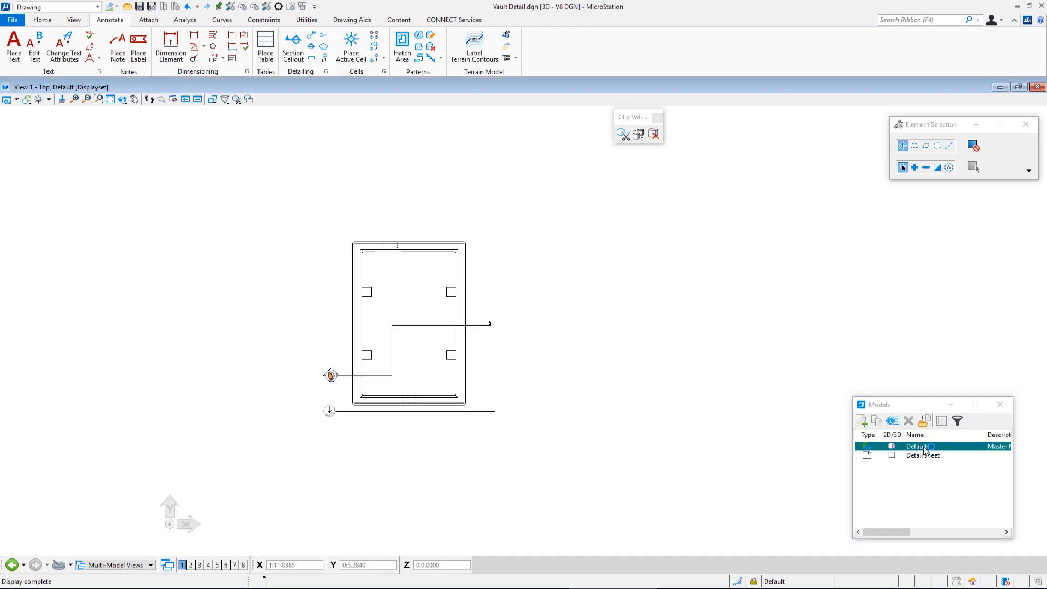
shift+middle_drag(582, 391, 355, 258)
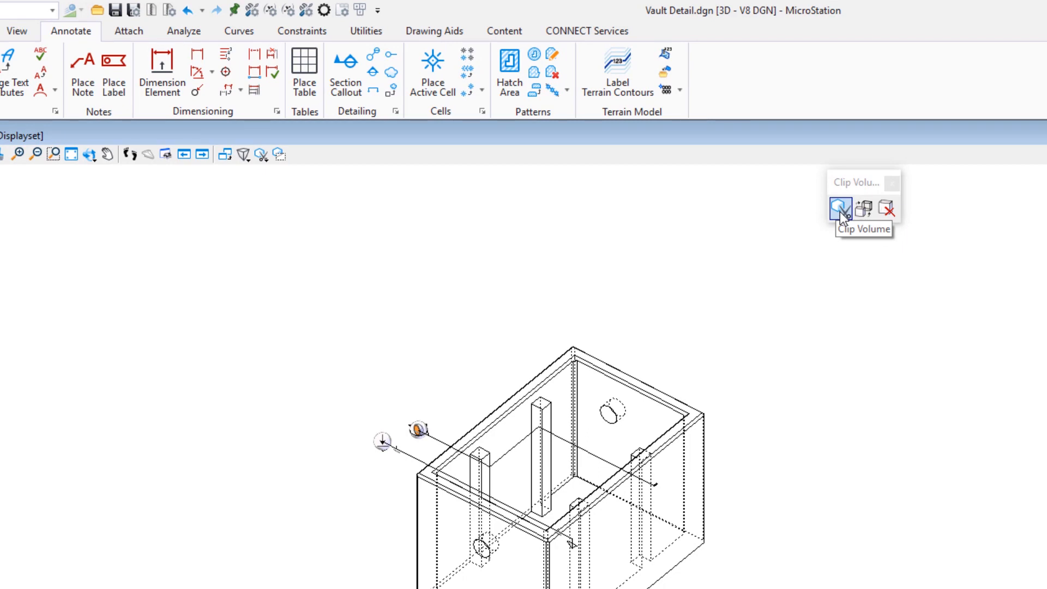
- Cut the vault with a fitted front section clip volume using the Detail_3d_English drawing seed and Display Clip Element enabled
click(263, 157)
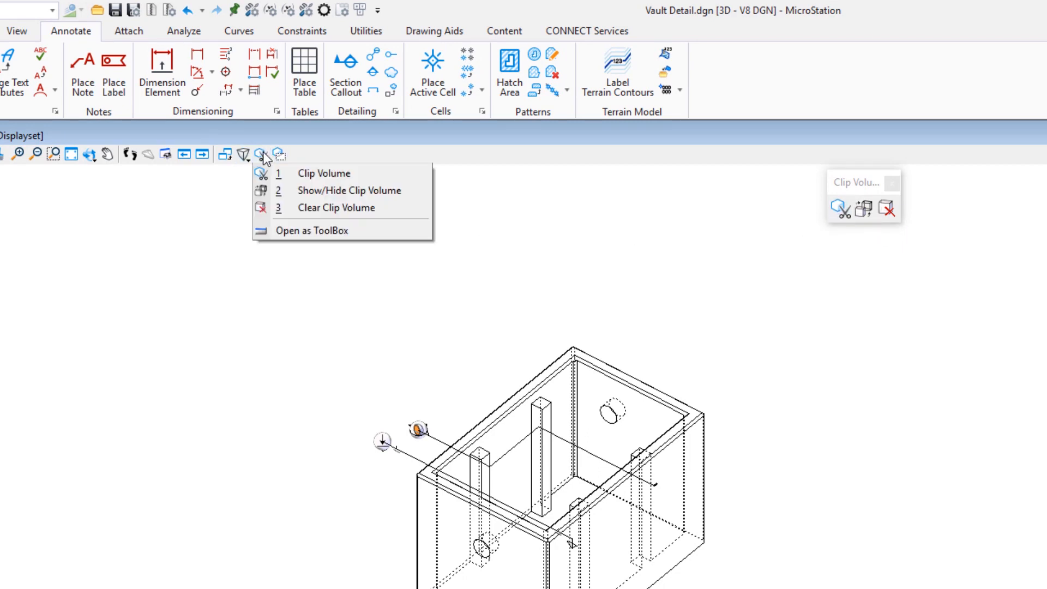
click(295, 230)
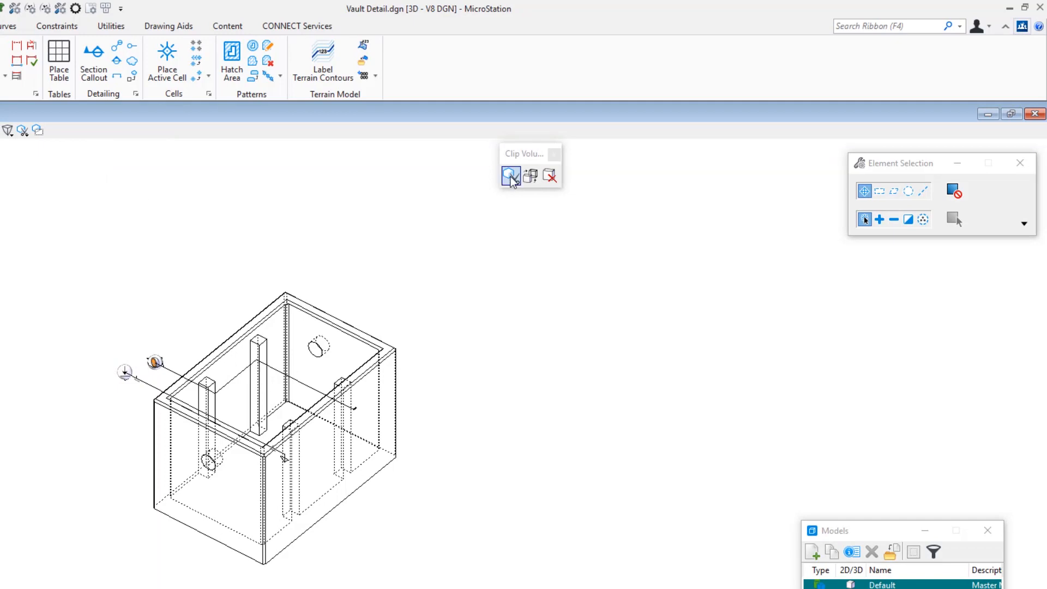
click(511, 176)
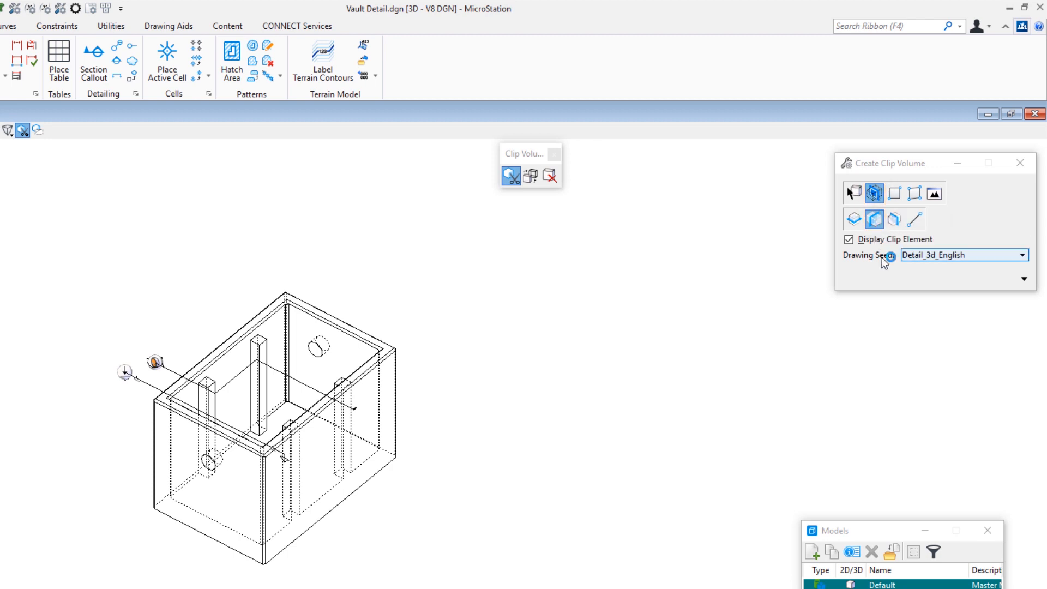
click(911, 254)
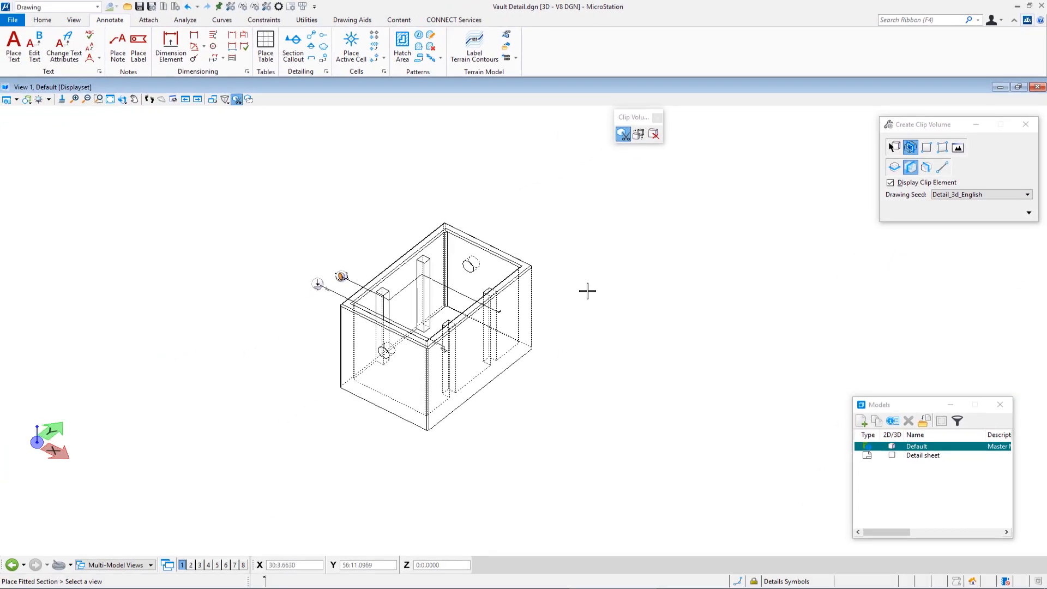
click(587, 290)
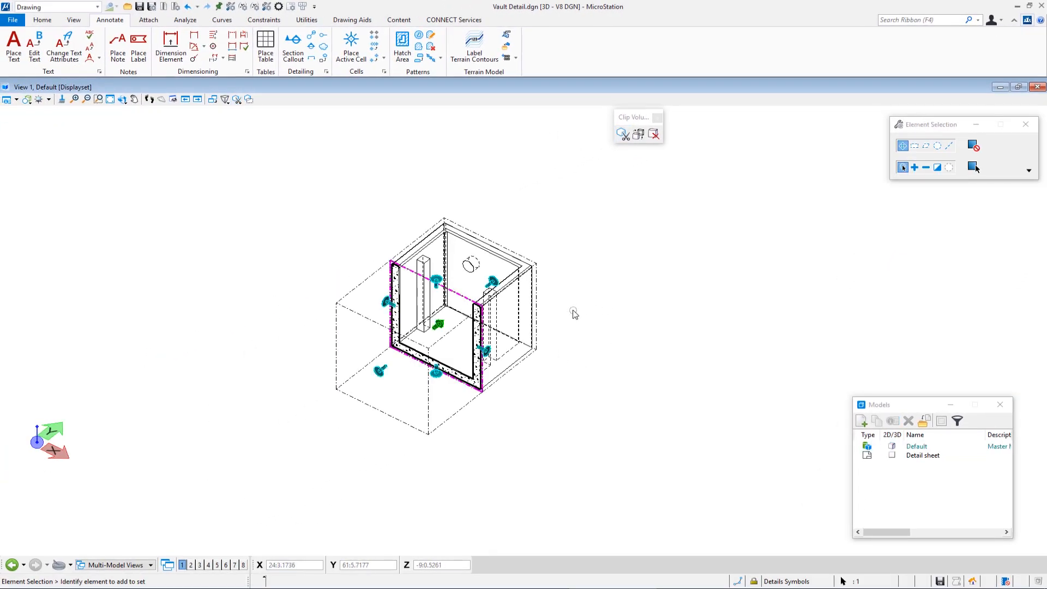
- Create a step in the vault's section clip, starting at its top-edge midpoint and jogging horizontally back toward the rear wall
scroll(572, 310, up, 3)
middle_drag(568, 307, 801, 303)
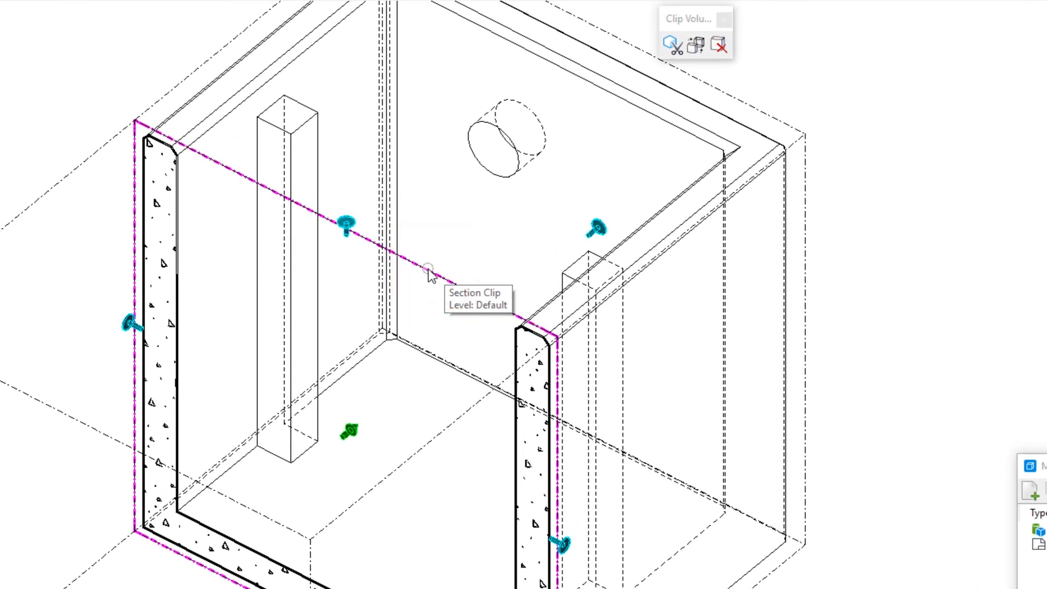
right_click(428, 272)
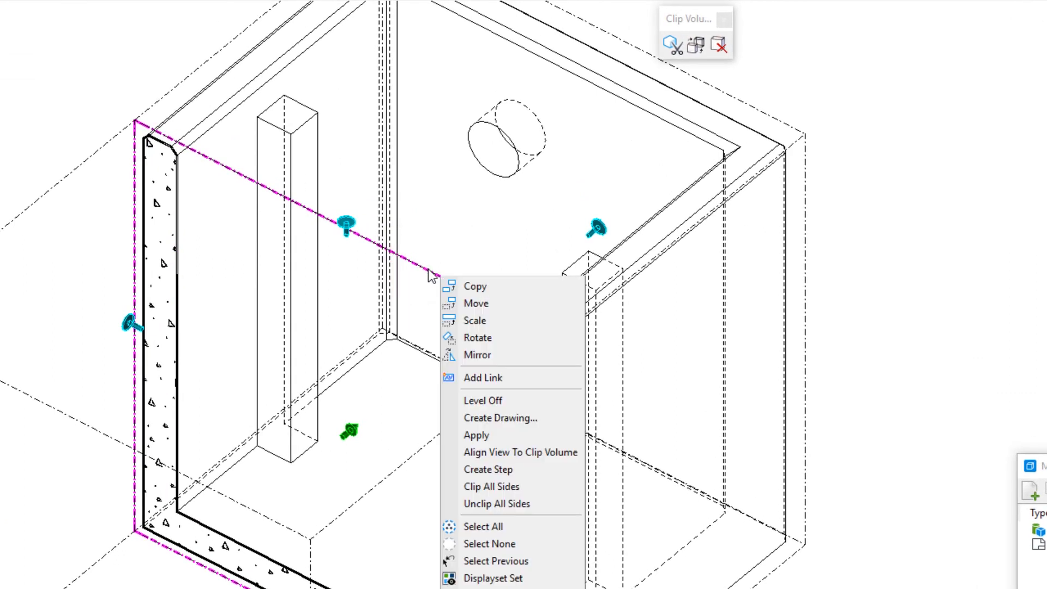
click(482, 470)
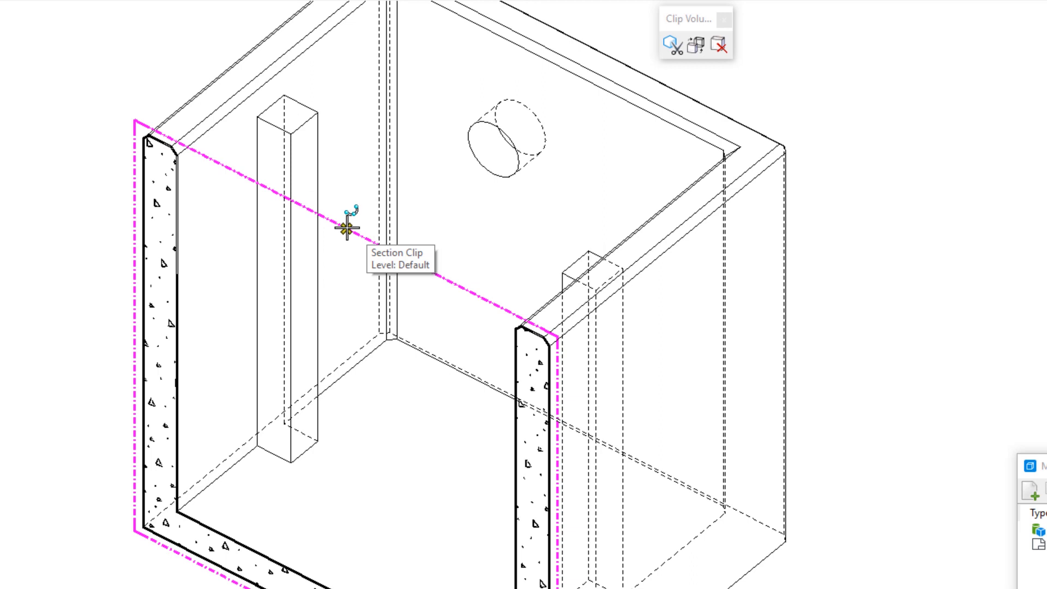
click(347, 227)
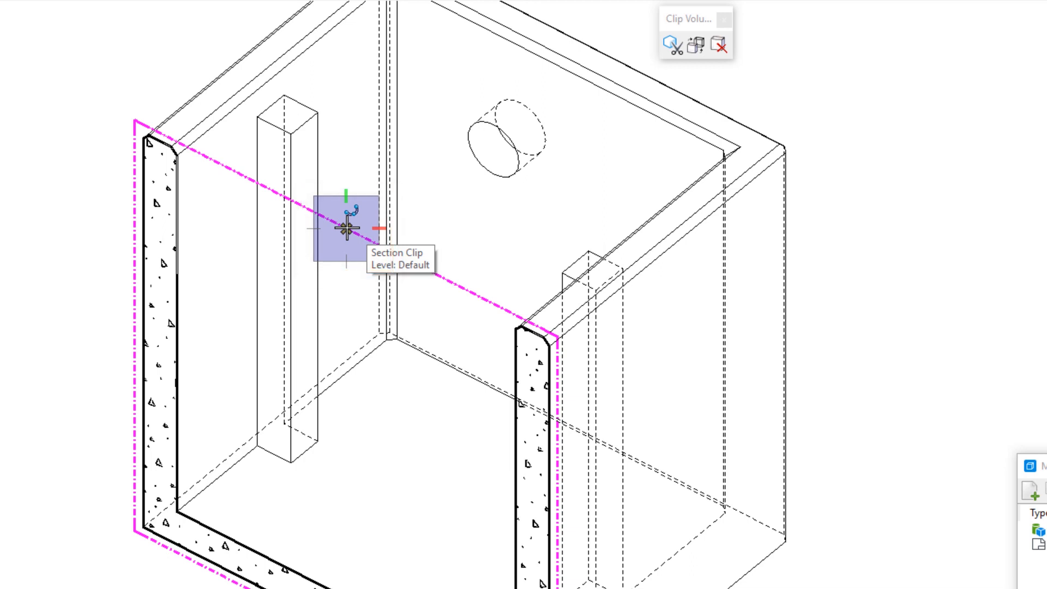
key(t)
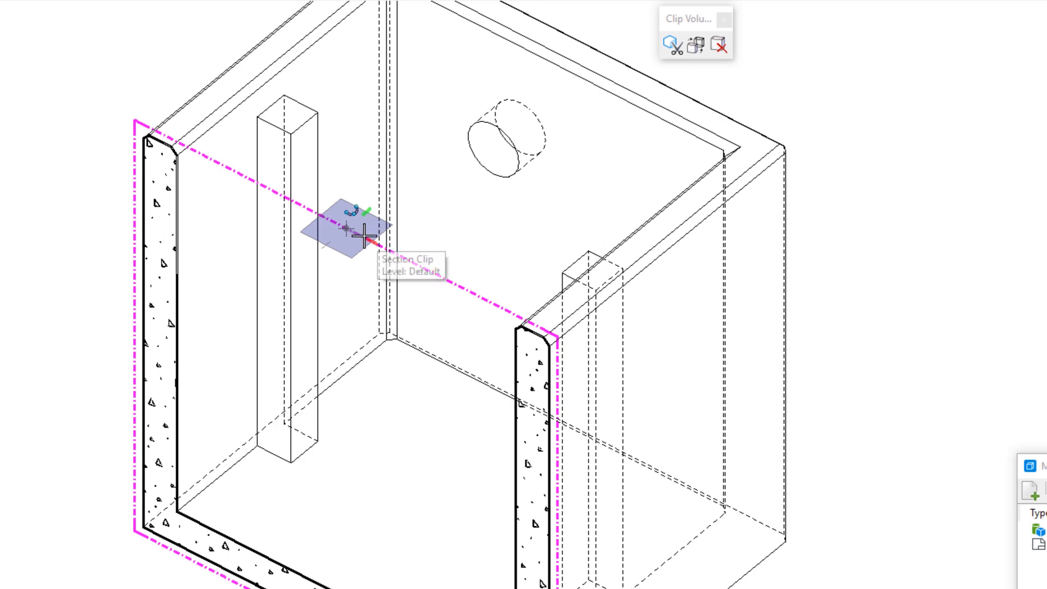
click(451, 282)
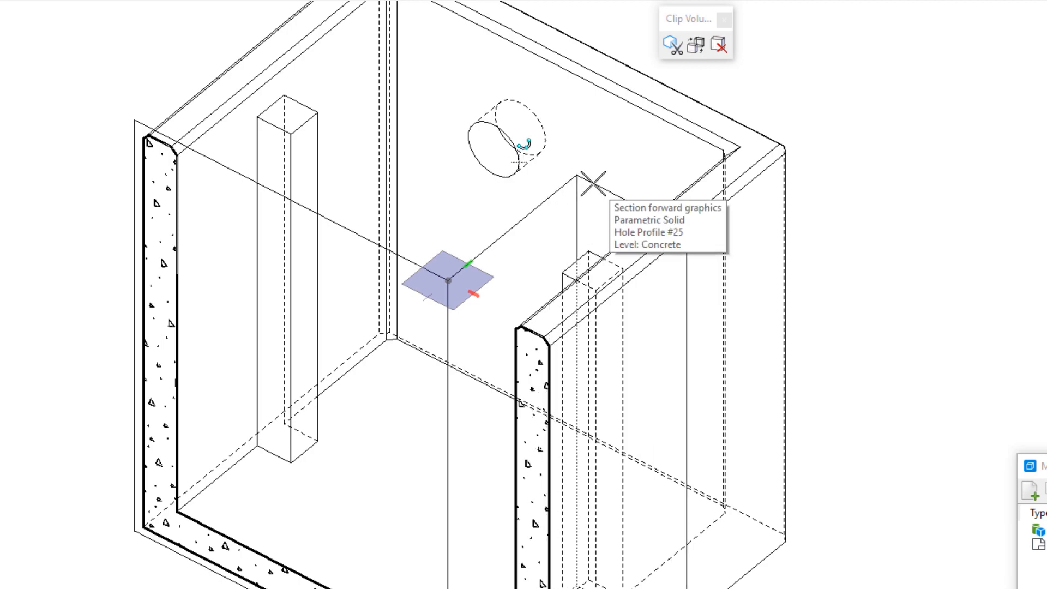
click(592, 184)
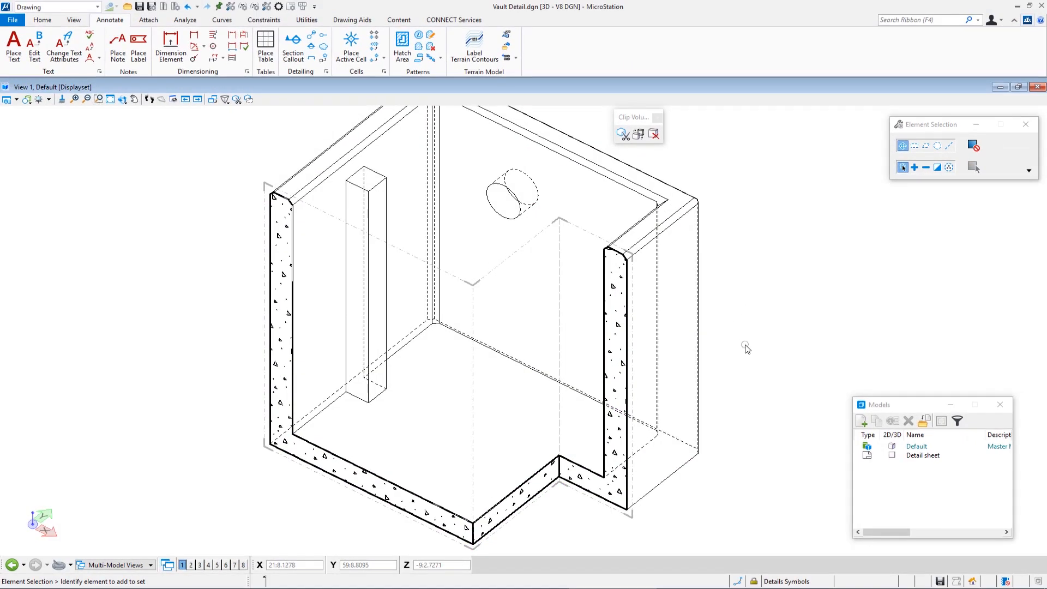
- Shift the section clip's step sideways so its jog lines up with the round opening in the rear wall, then deselect the clip
scroll(734, 325, down, 4)
scroll(728, 360, up, 2)
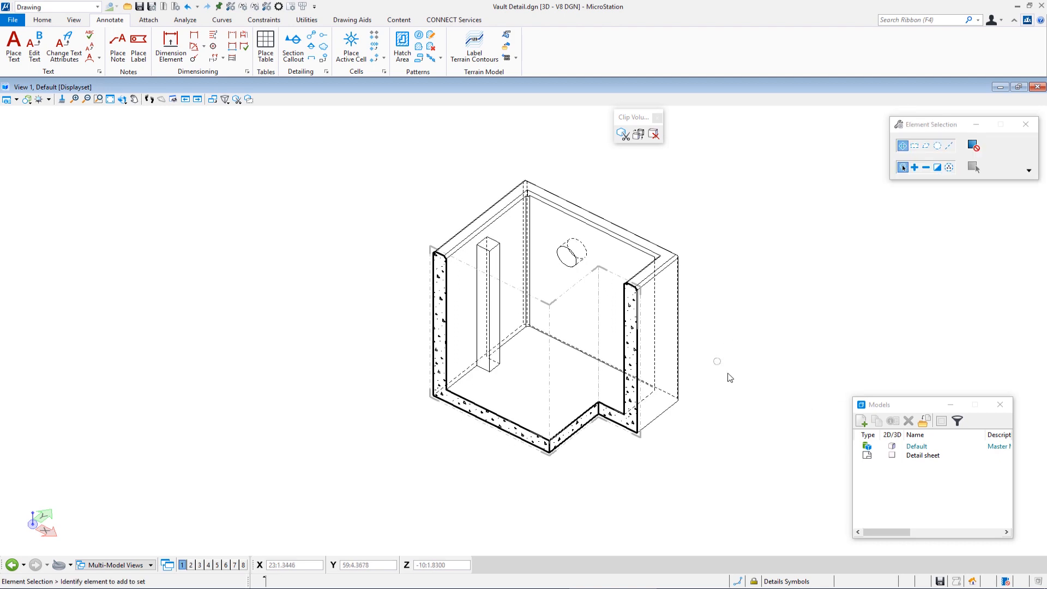
click(548, 391)
click(572, 362)
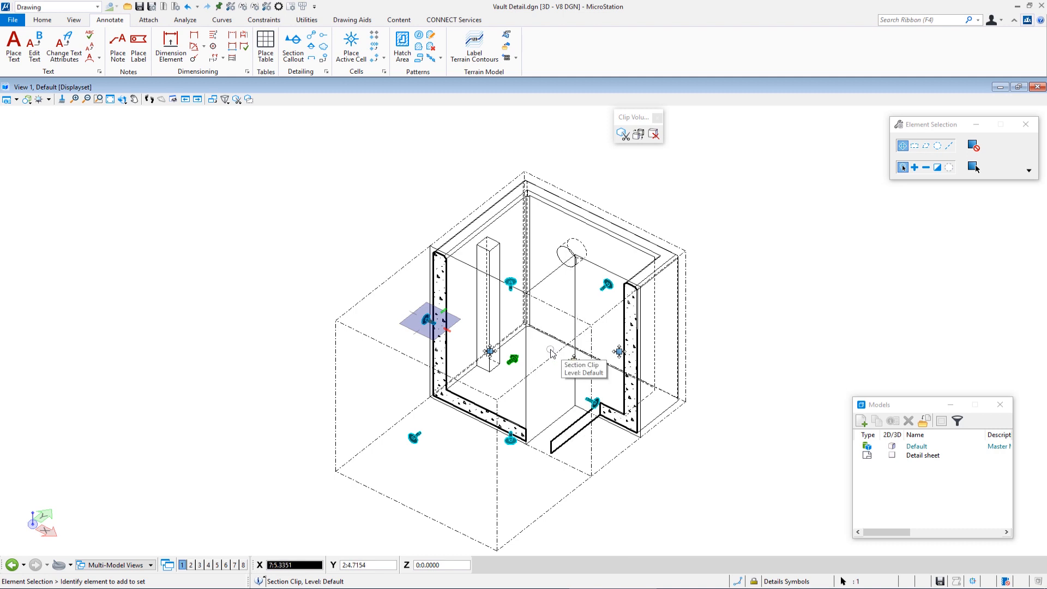
click(550, 349)
click(743, 450)
middle_drag(744, 449, 704, 458)
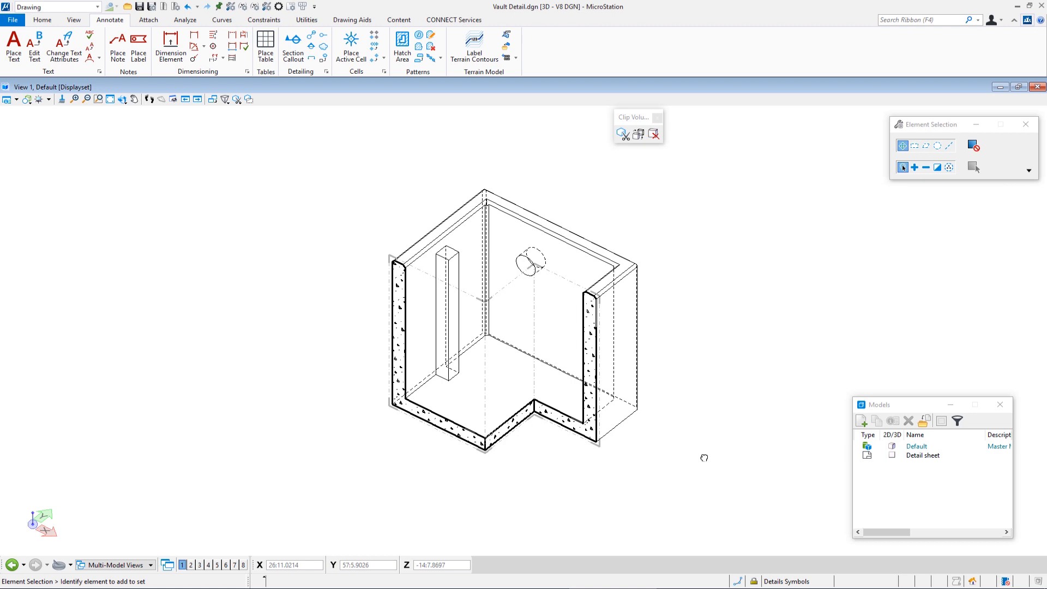
middle_drag(758, 343, 745, 341)
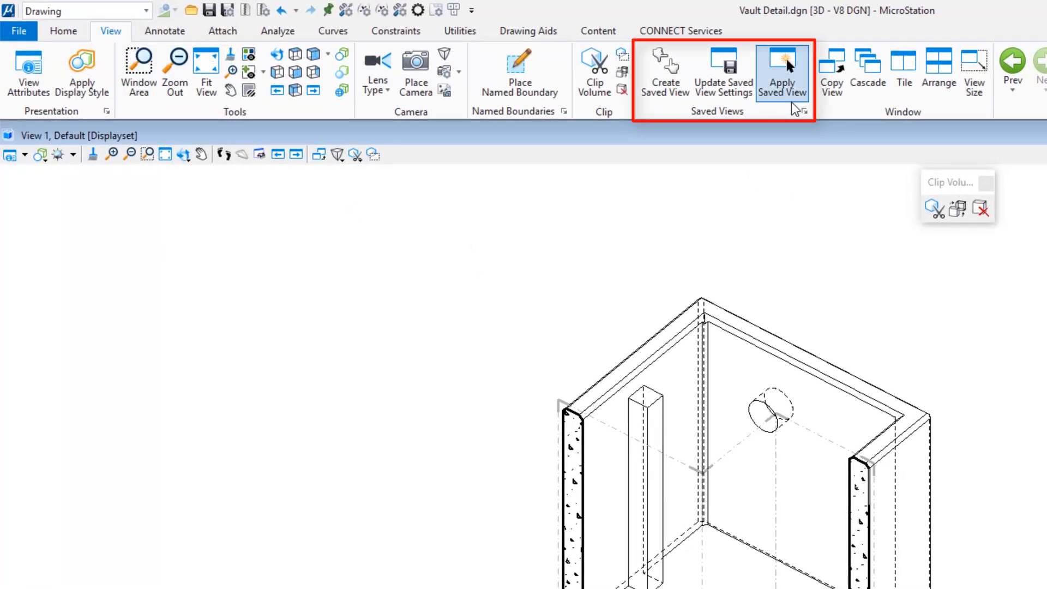
- Create a General saved view named Iso using From 2-Points around the whole vault, with the clip volume from the view and Associative enabled
click(804, 112)
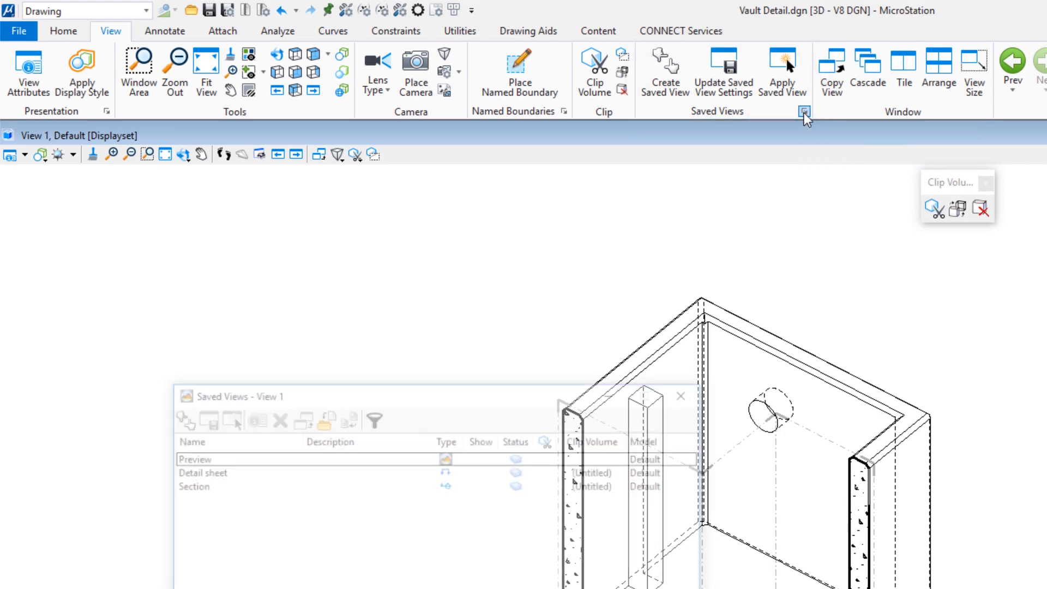
drag(518, 397, 469, 244)
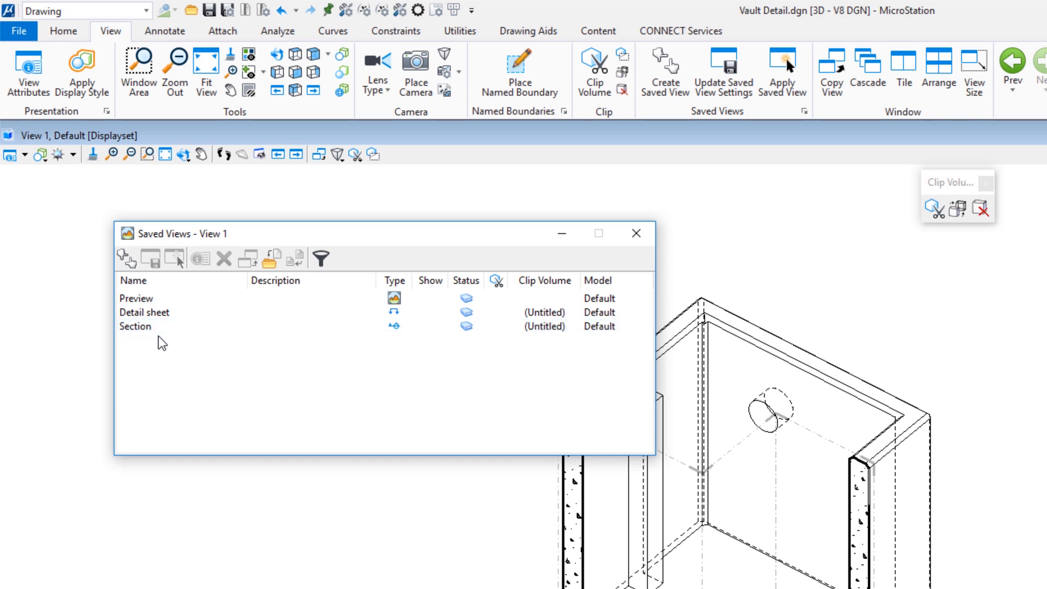
click(127, 262)
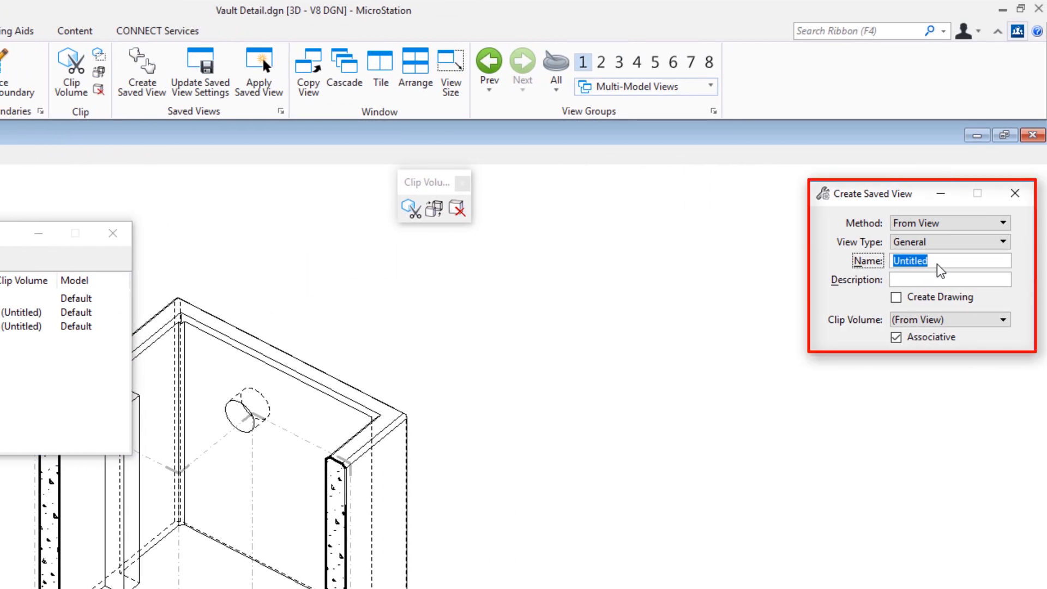
text(Iso)
key(Tab)
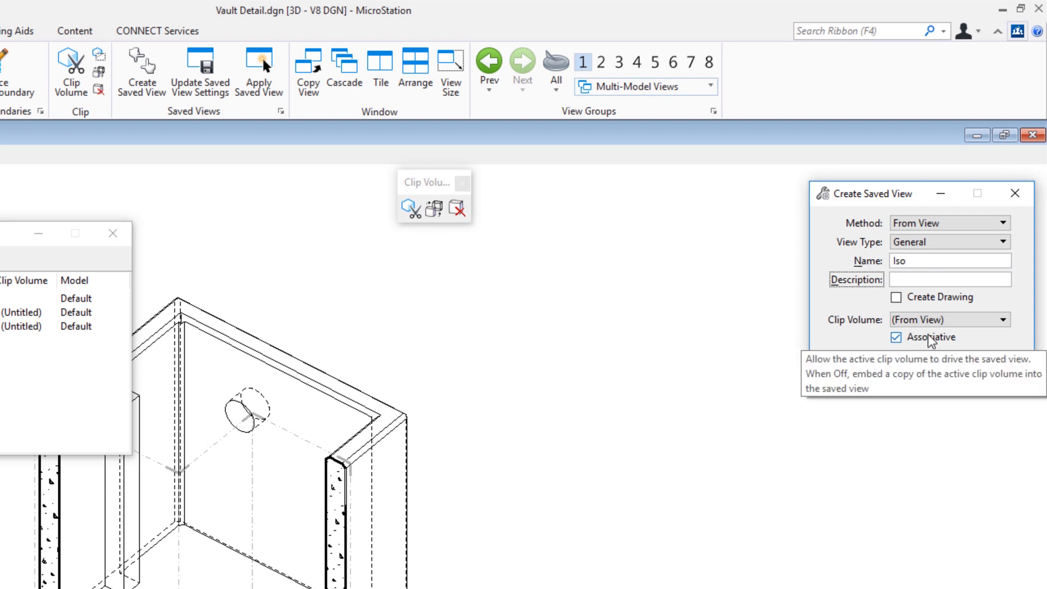
click(930, 228)
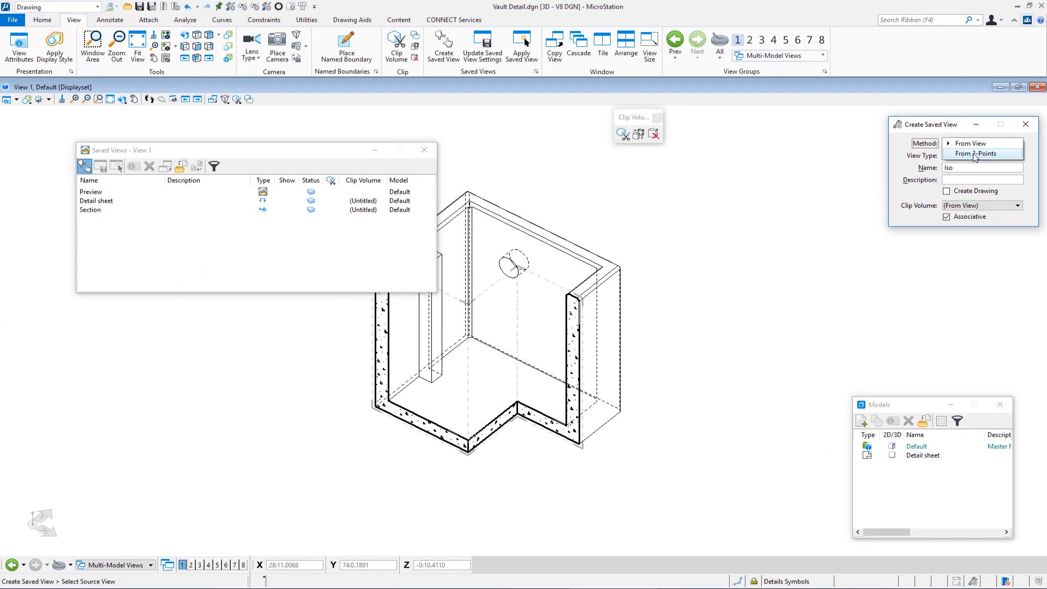
click(974, 154)
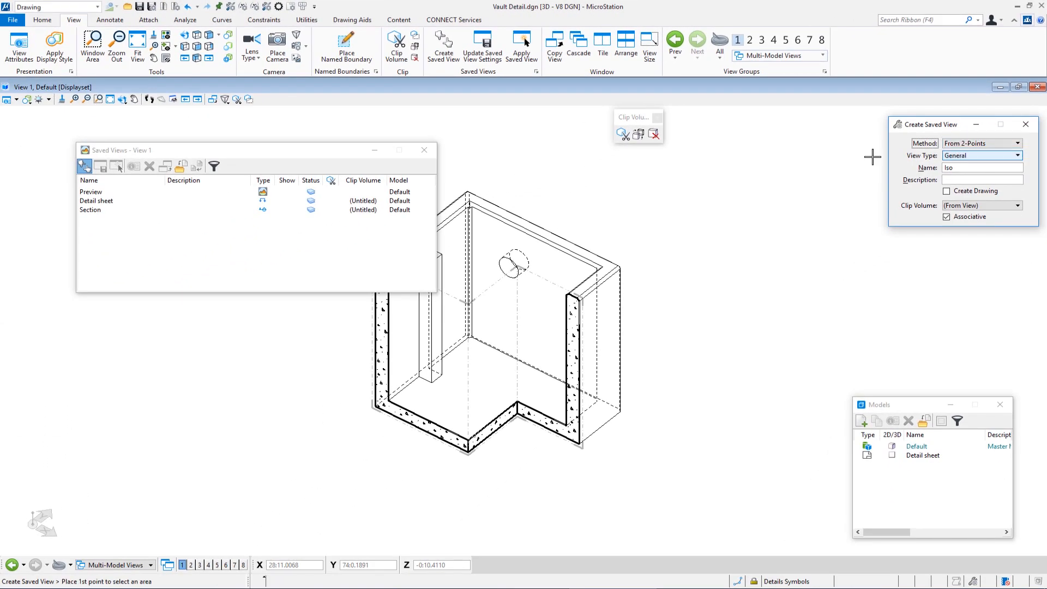
click(333, 480)
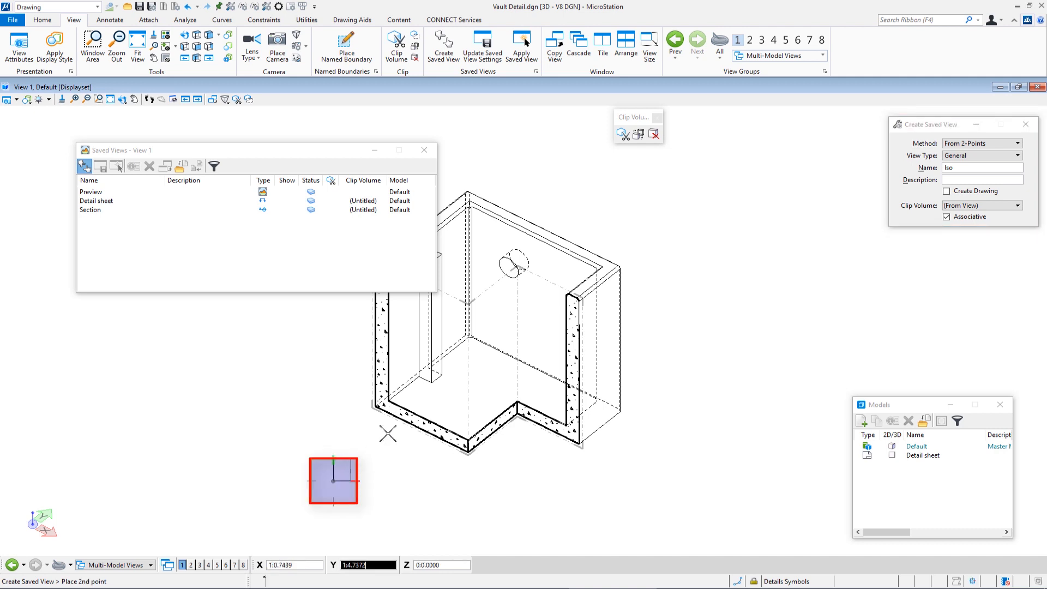
click(649, 176)
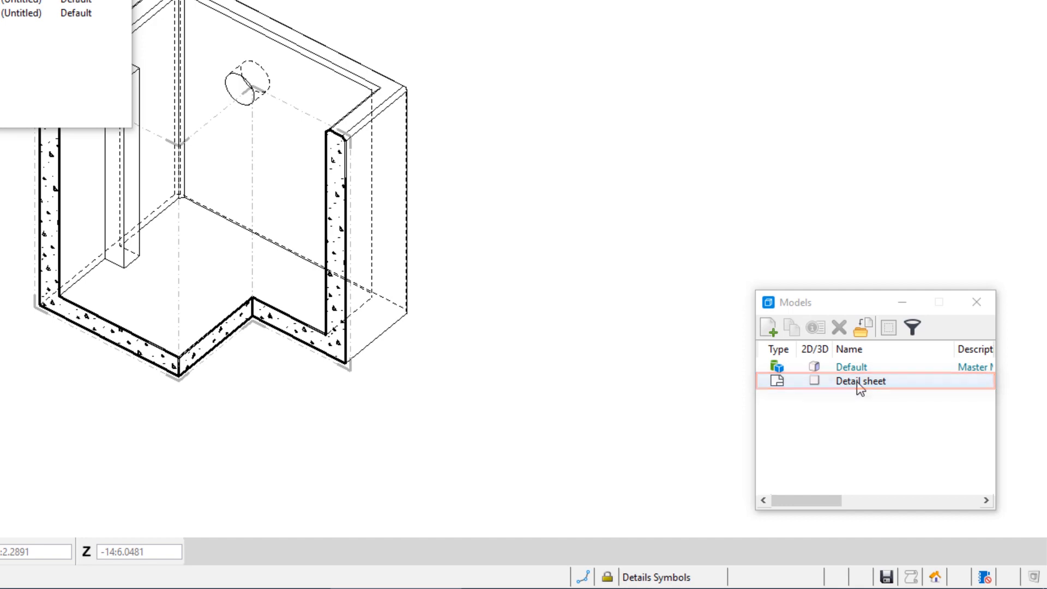
- Open the Detail sheet model and start attaching the Iso saved view to it with the Interactive method
double_click(859, 381)
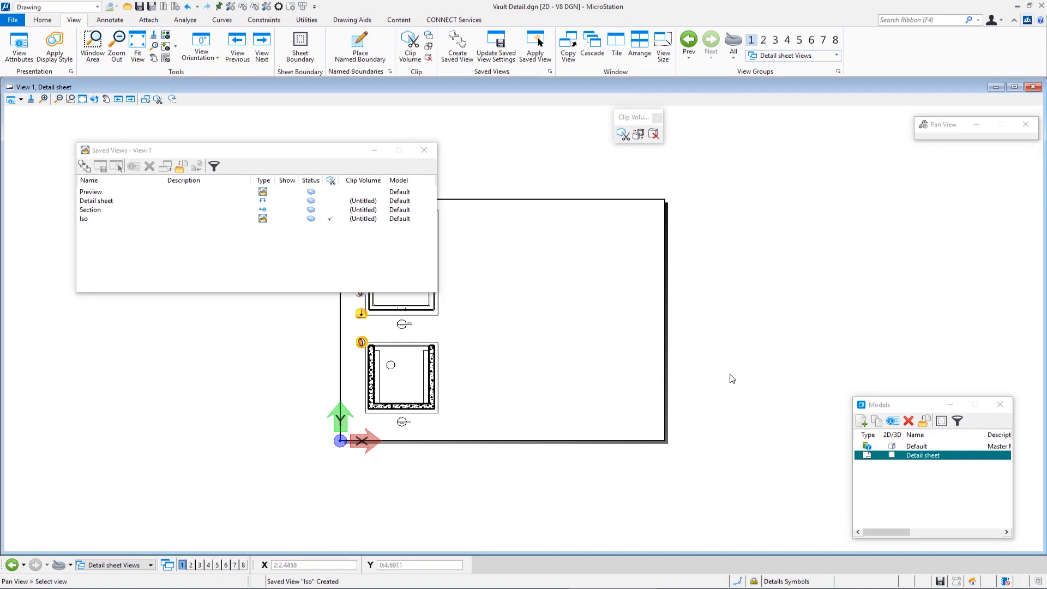
middle_drag(729, 373, 797, 377)
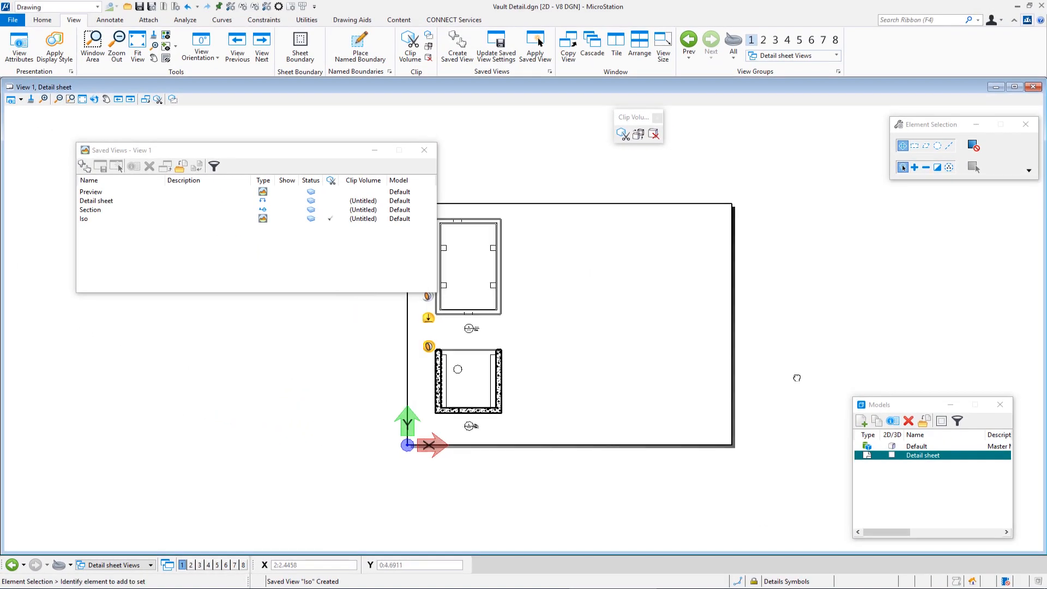
click(119, 219)
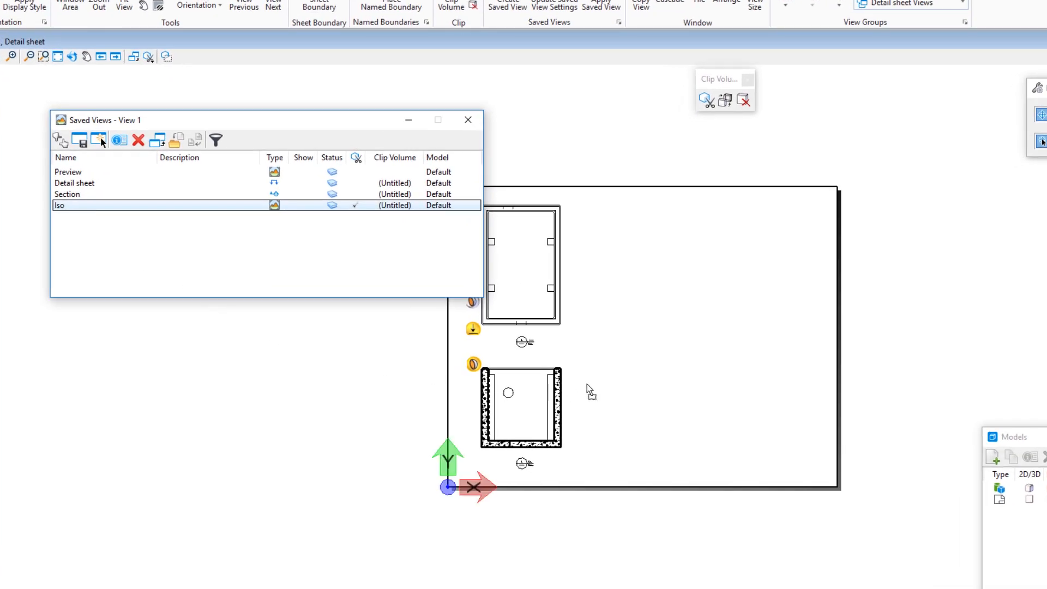
click(696, 315)
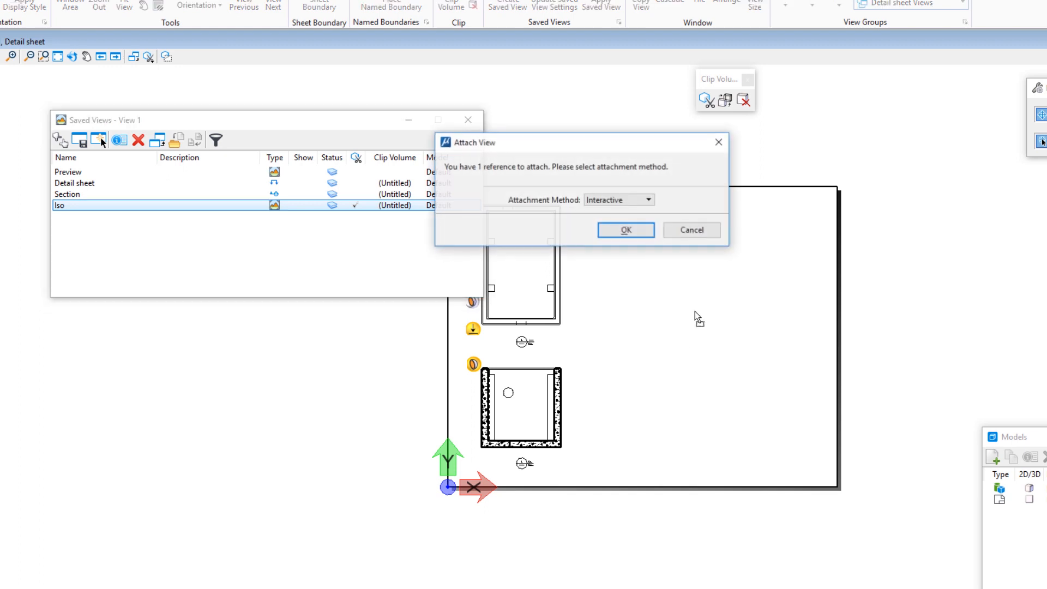
click(626, 201)
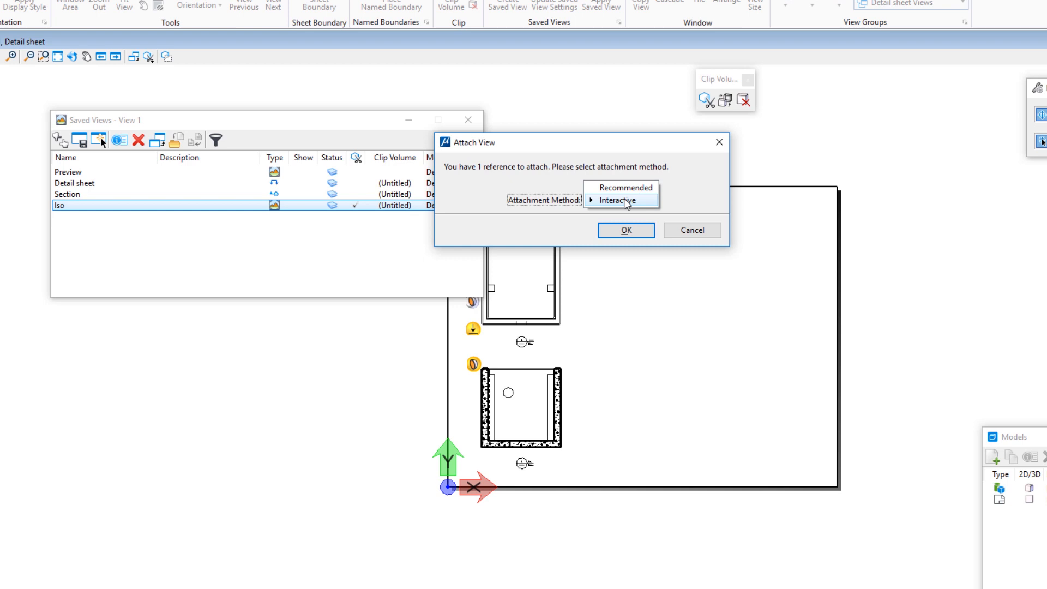
click(625, 201)
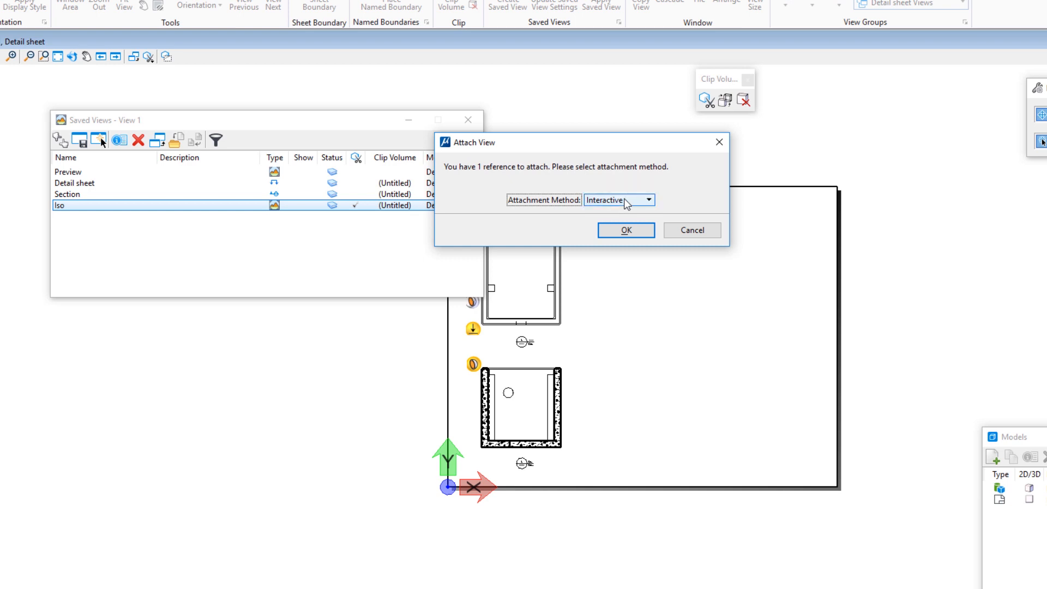
click(625, 229)
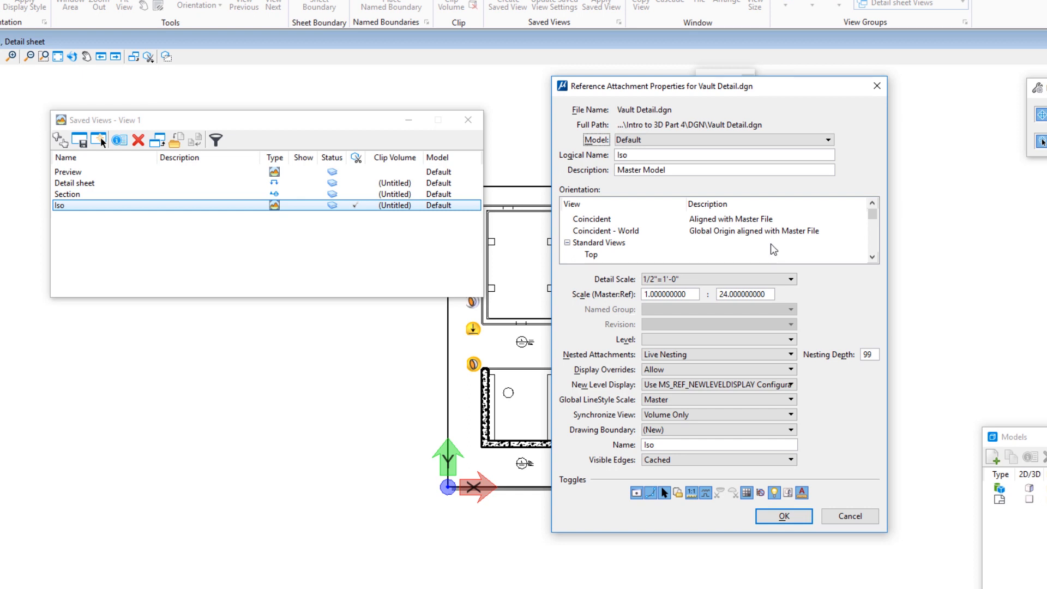
- Attach the Iso view at 3/8"=1'-0" detail scale with Dynamic visible edges, placing it in the sheet's upper-right area
click(674, 281)
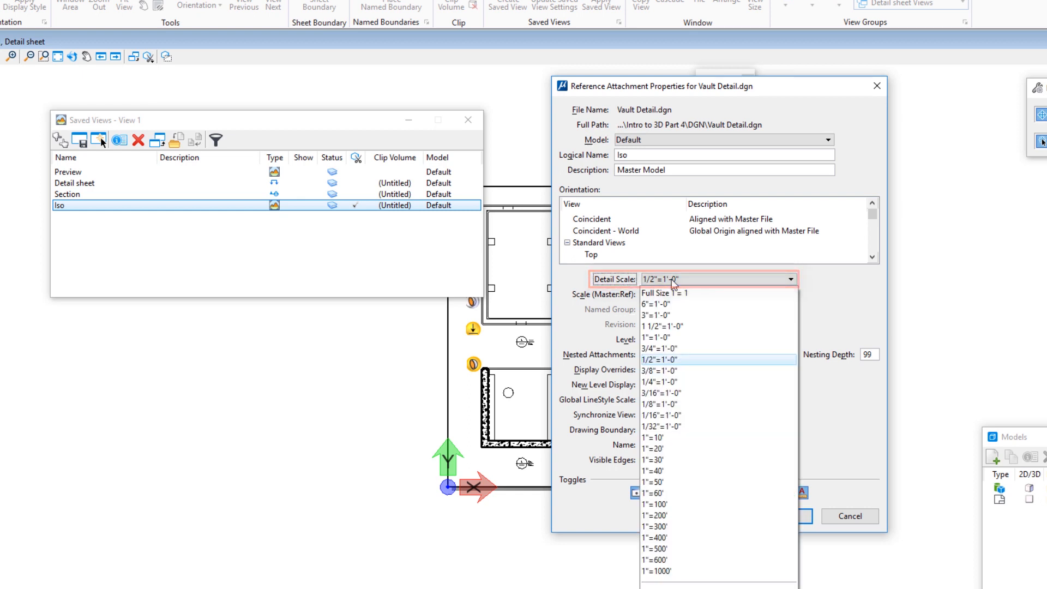
click(662, 371)
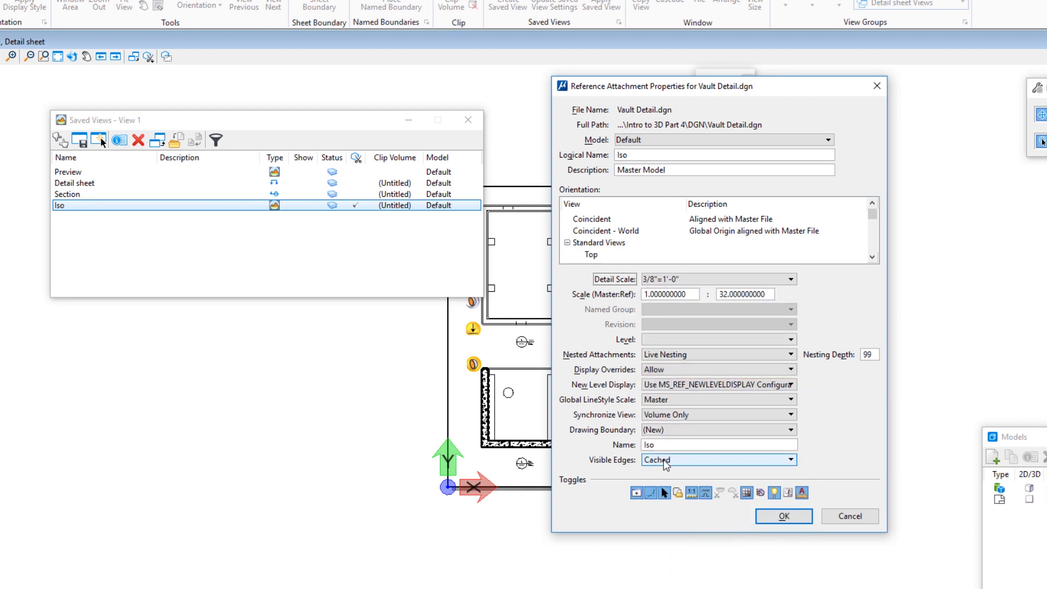
click(665, 461)
click(669, 451)
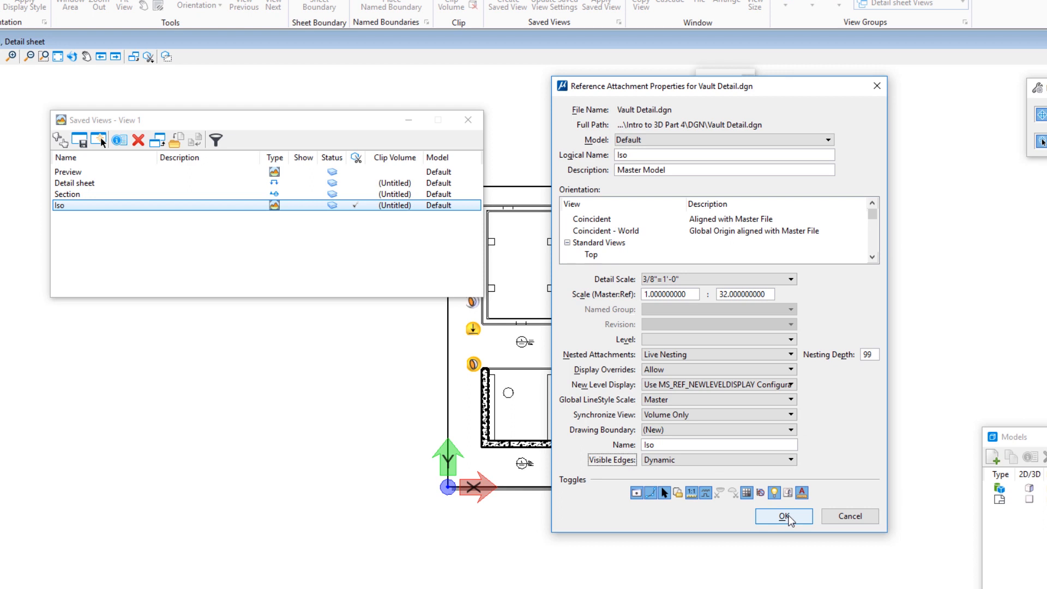
click(784, 516)
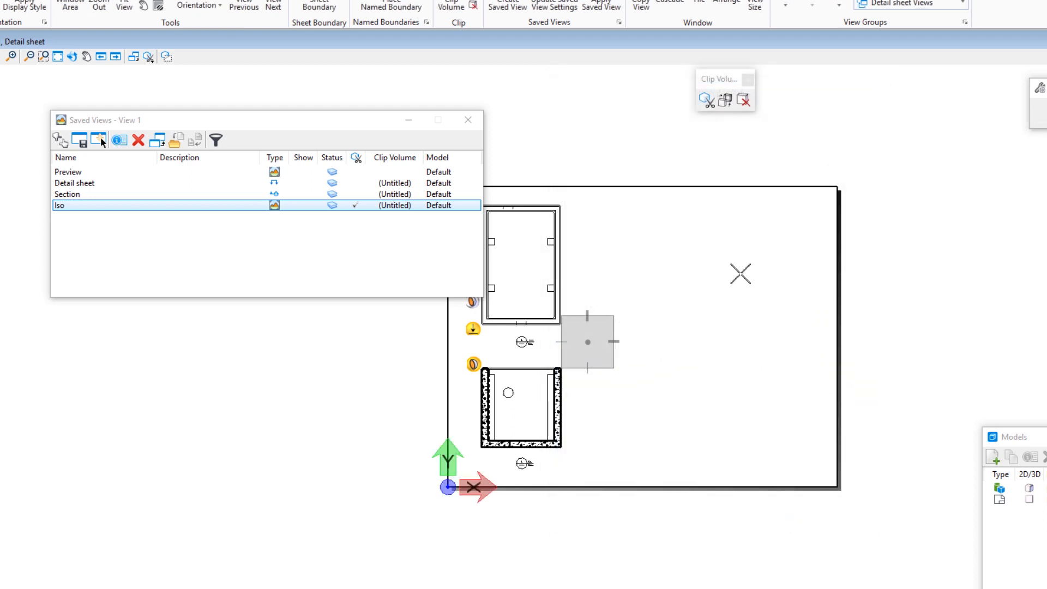
click(740, 273)
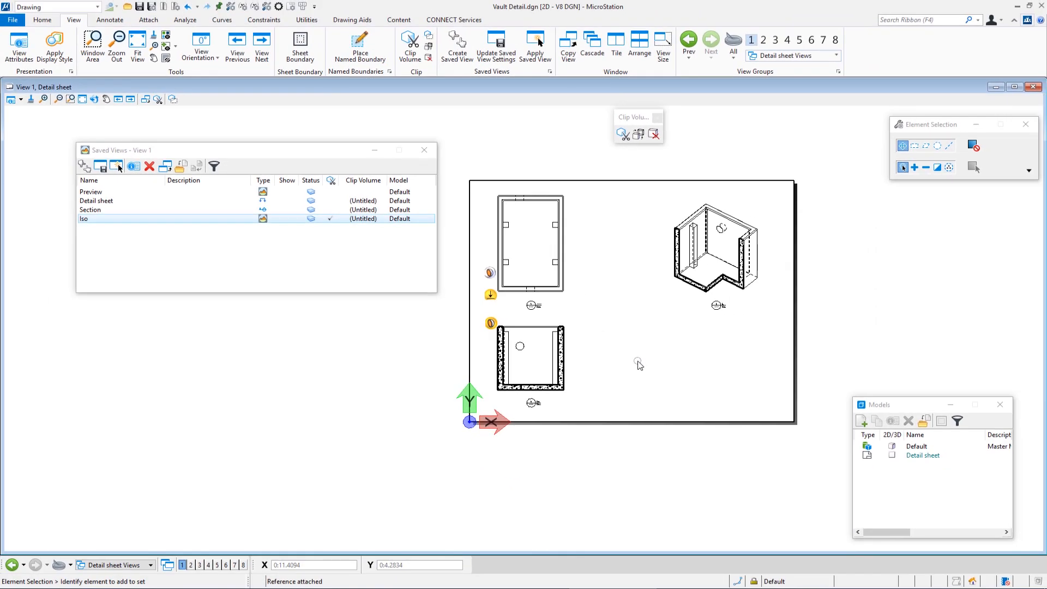
- Return to the Default model without the saved views and clip volume windows, and open View 2 tiled beside View 1
double_click(917, 449)
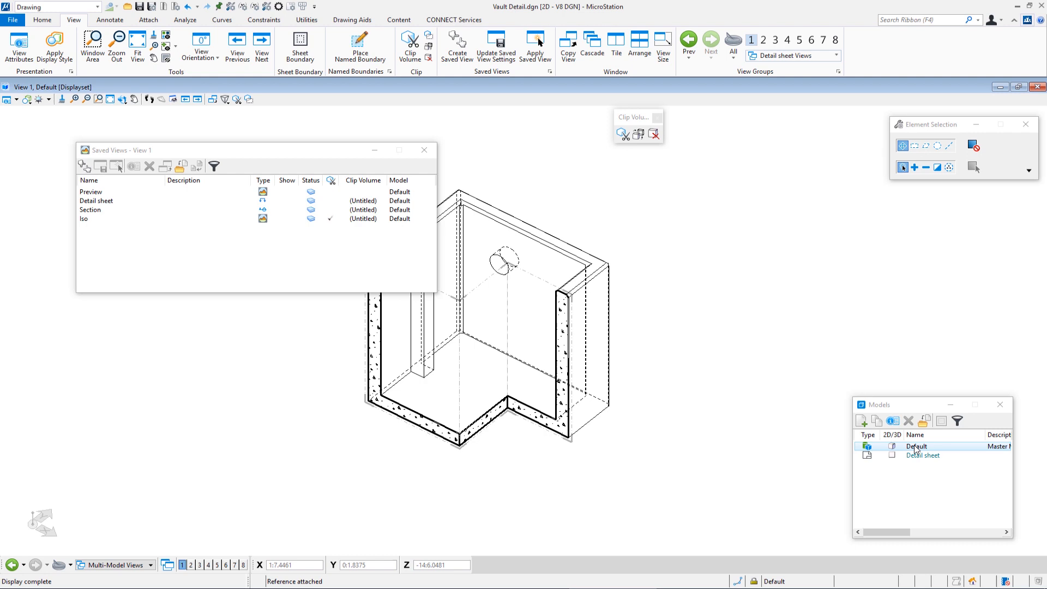
click(424, 150)
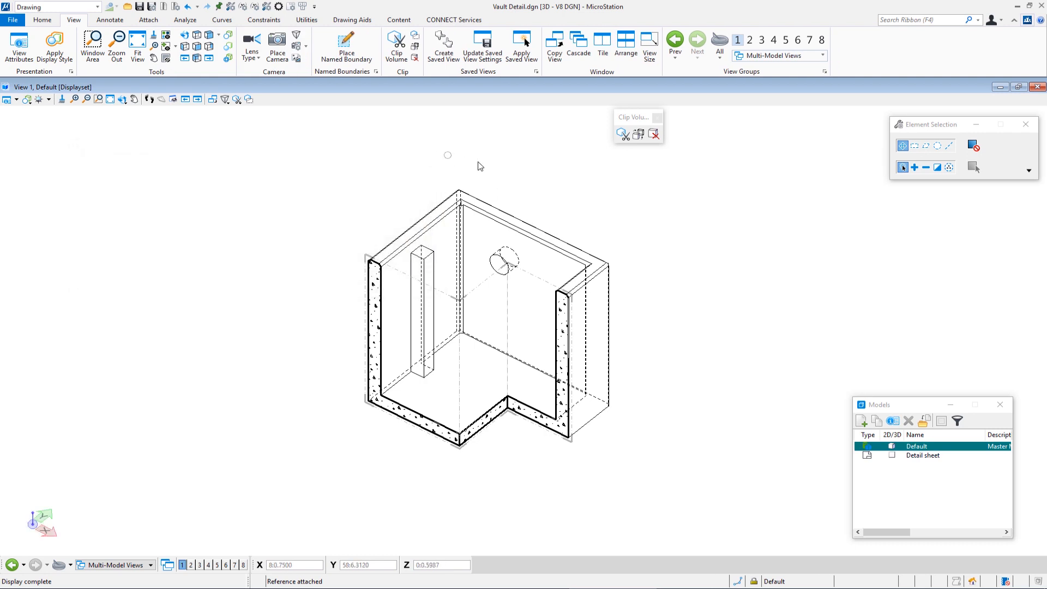
click(657, 118)
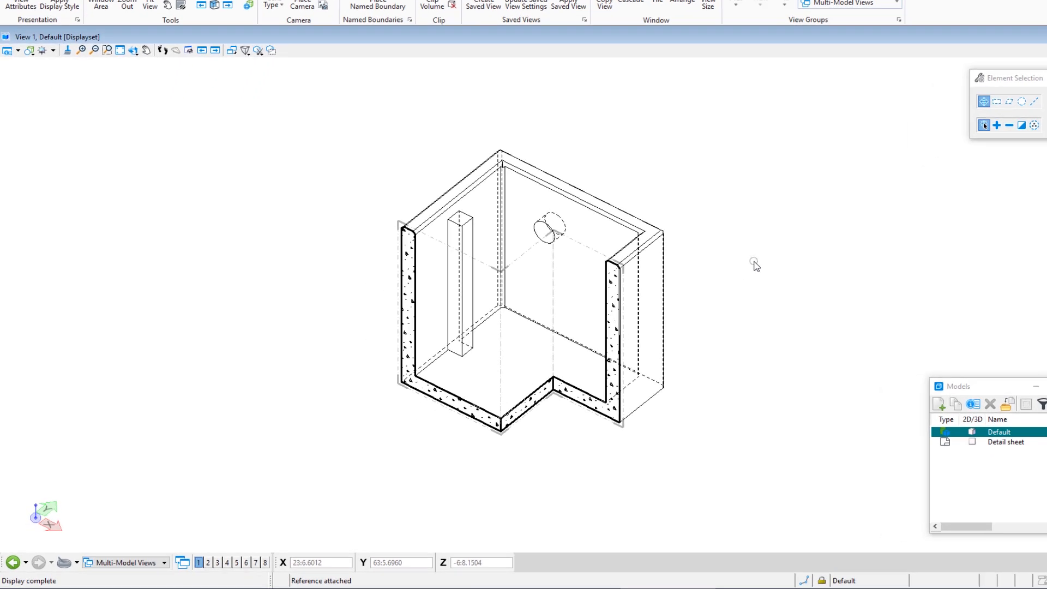
click(287, 552)
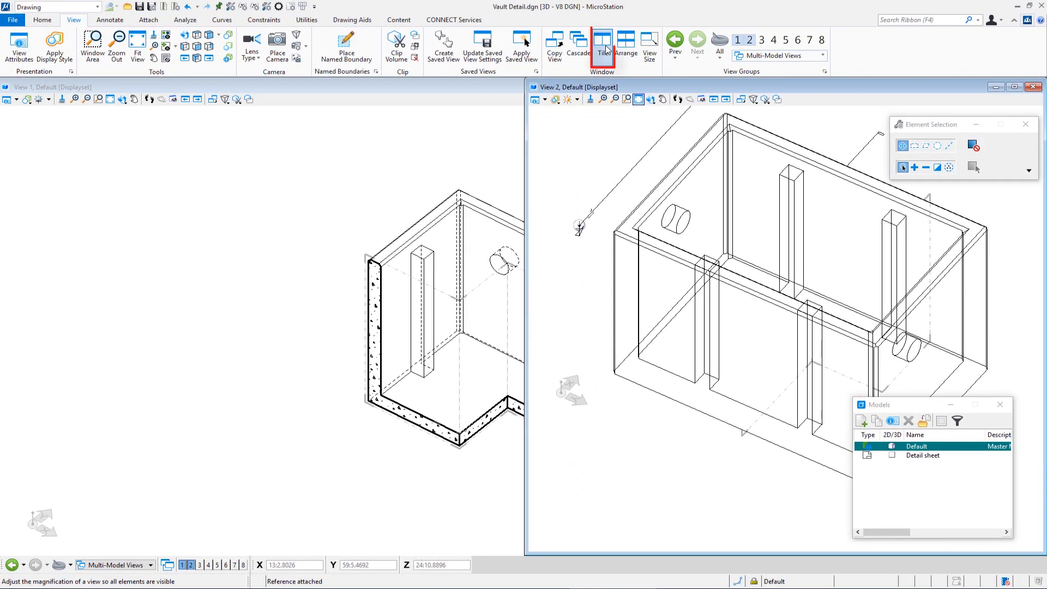
- Tile the two views and switch View 2 to the Detail sheet model, with its details filling the view
click(604, 49)
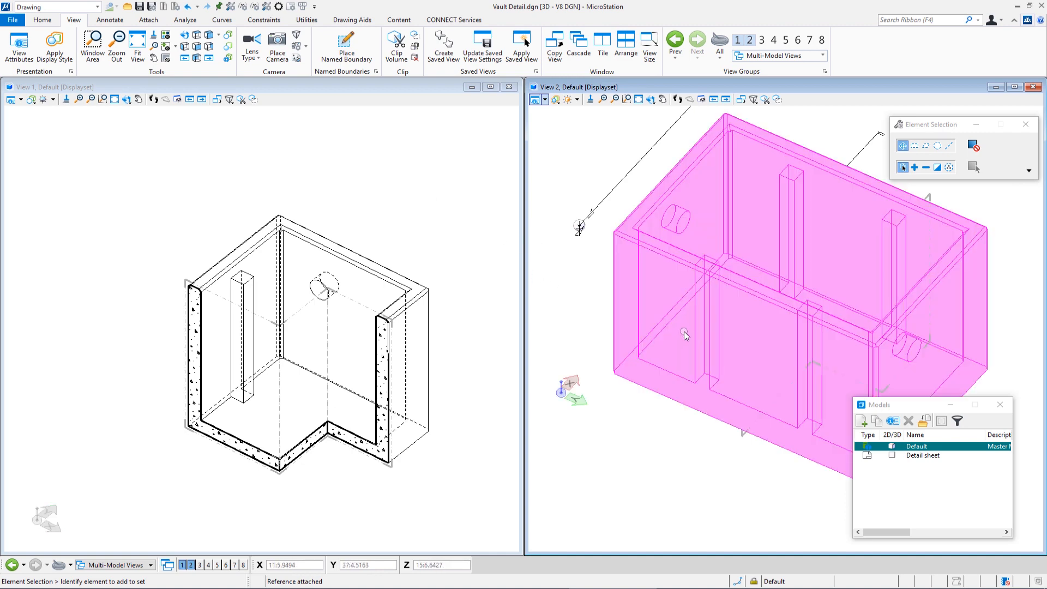
scroll(683, 331, down, 2)
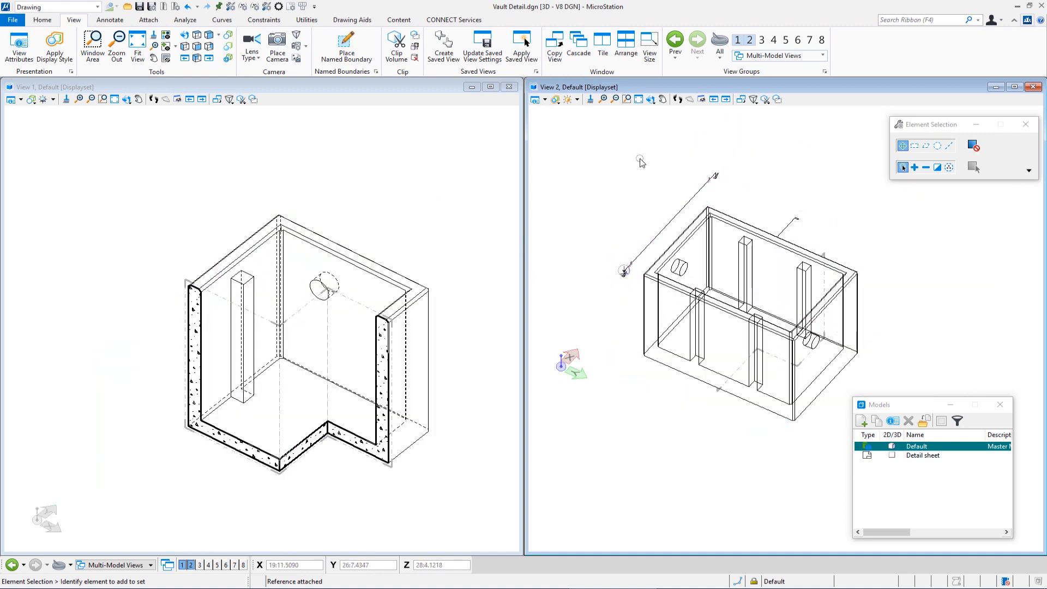
click(536, 101)
drag(145, 147, 501, 165)
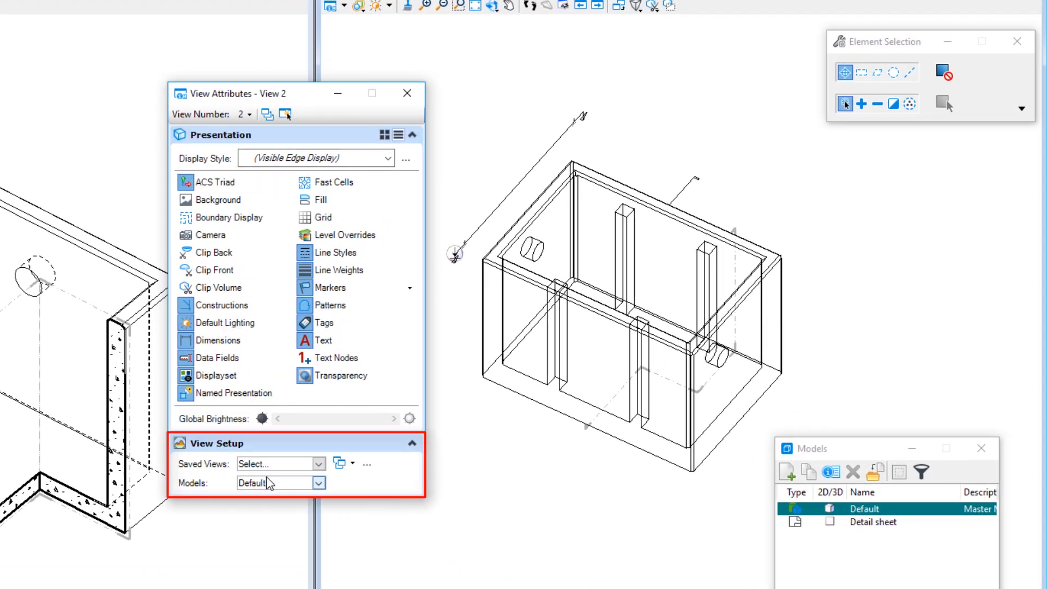
click(269, 482)
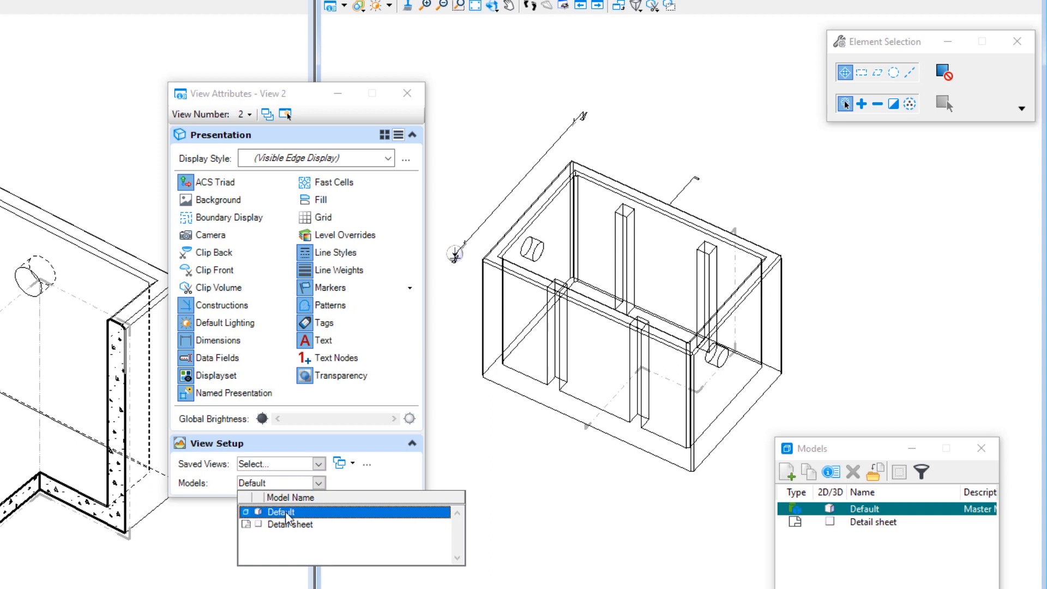
click(293, 527)
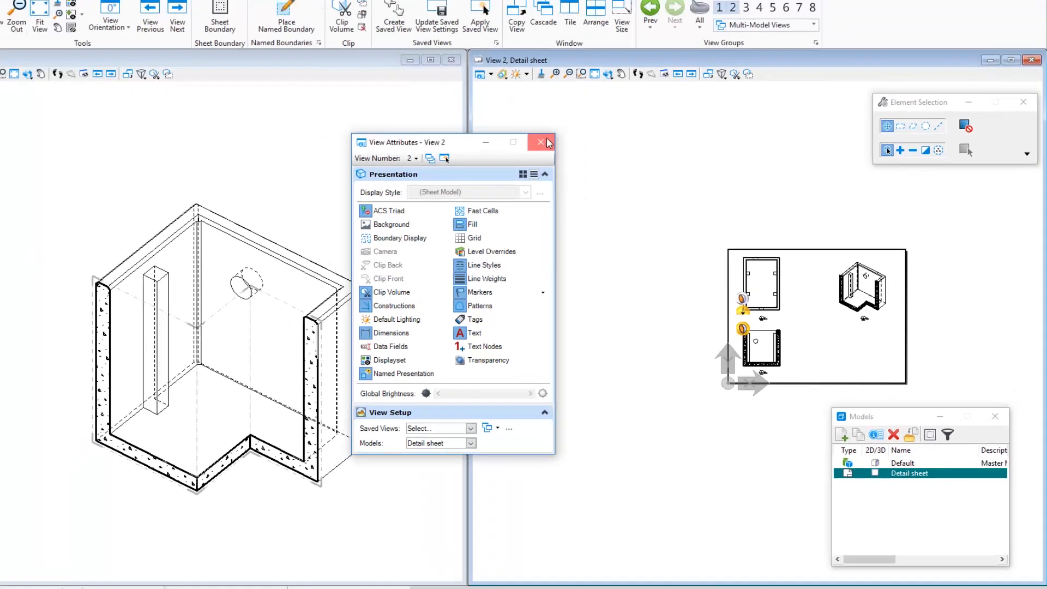
click(406, 93)
scroll(834, 310, up, 5)
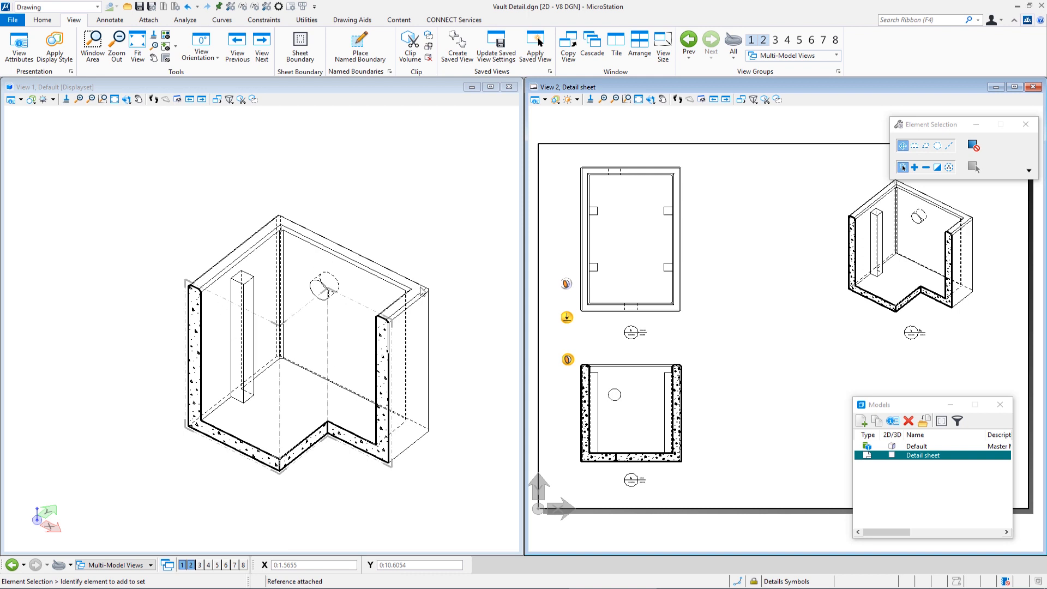
- Turn off Clip Volume in View 1 to display the whole vault in the Default model
middle_drag(421, 290, 366, 217)
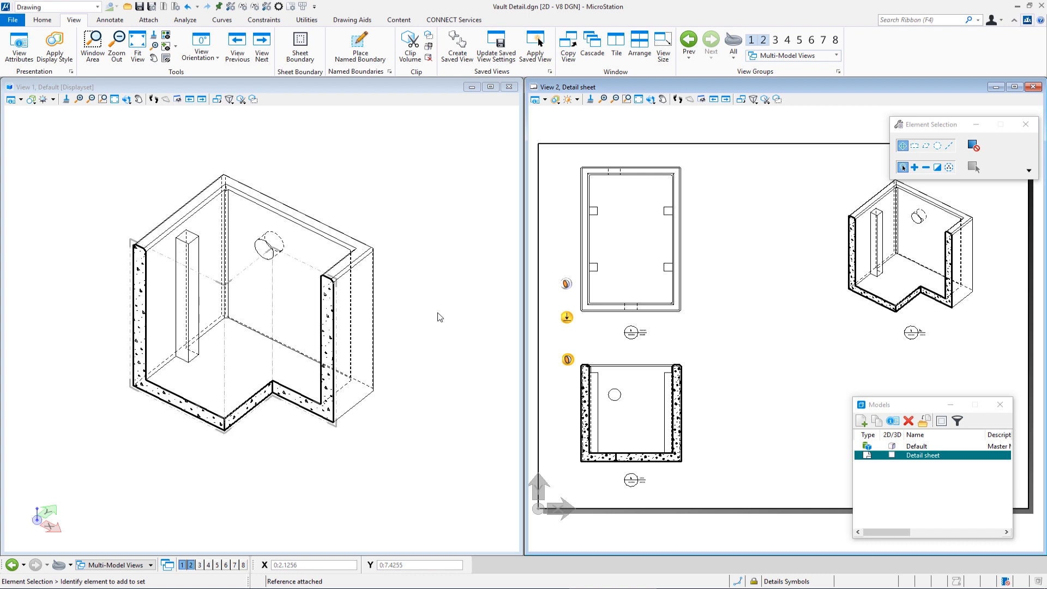
click(395, 228)
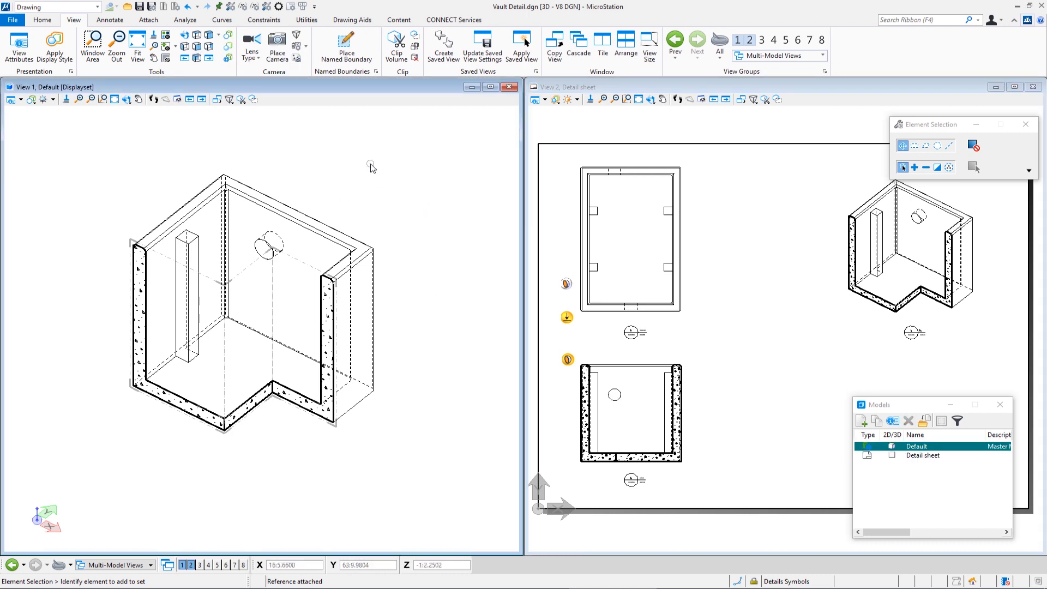
click(10, 100)
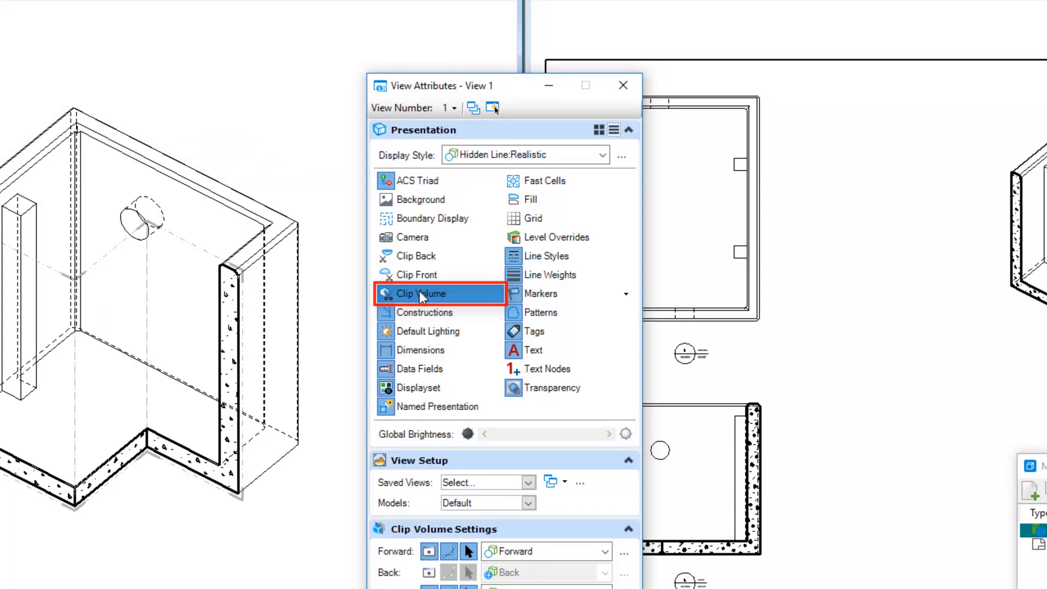
click(421, 294)
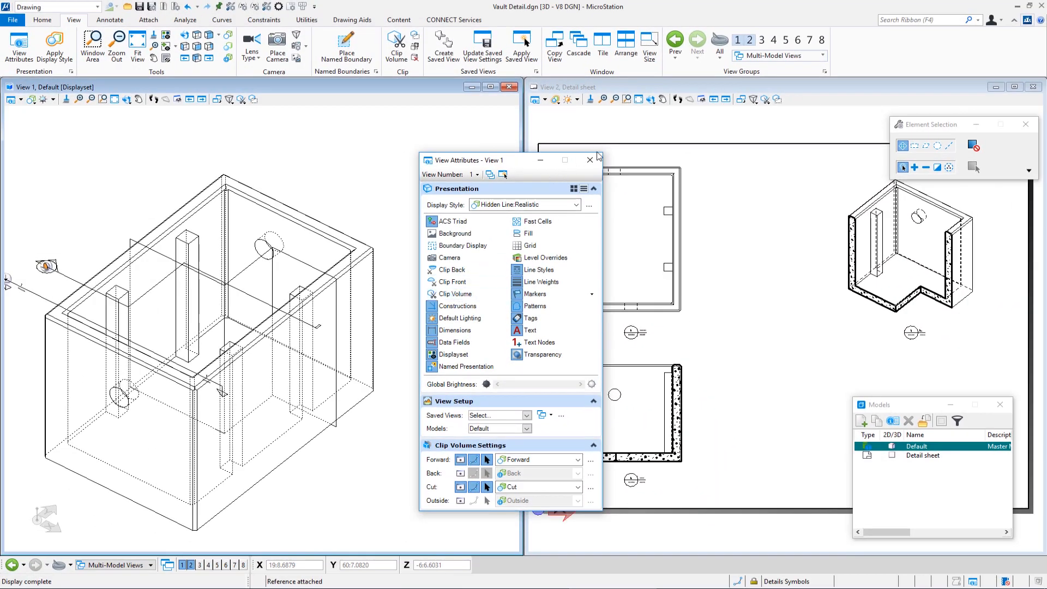
click(590, 160)
scroll(401, 223, down, 2)
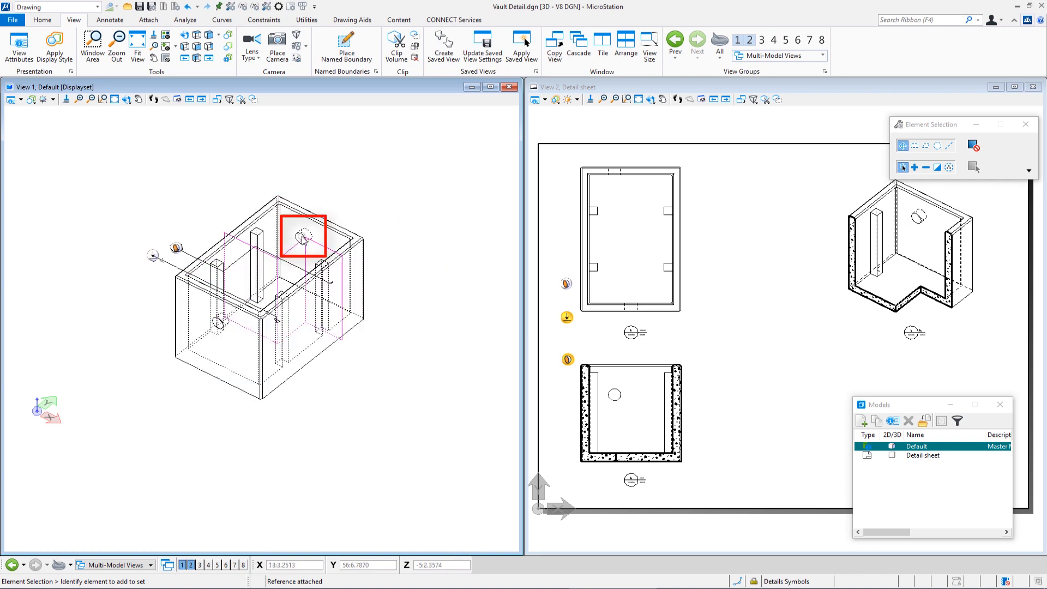
- Move the profile of the round hole in the vault's rear wall 2.5 horizontally along the wall, toward the adjacent side wall
click(313, 362)
click(313, 362)
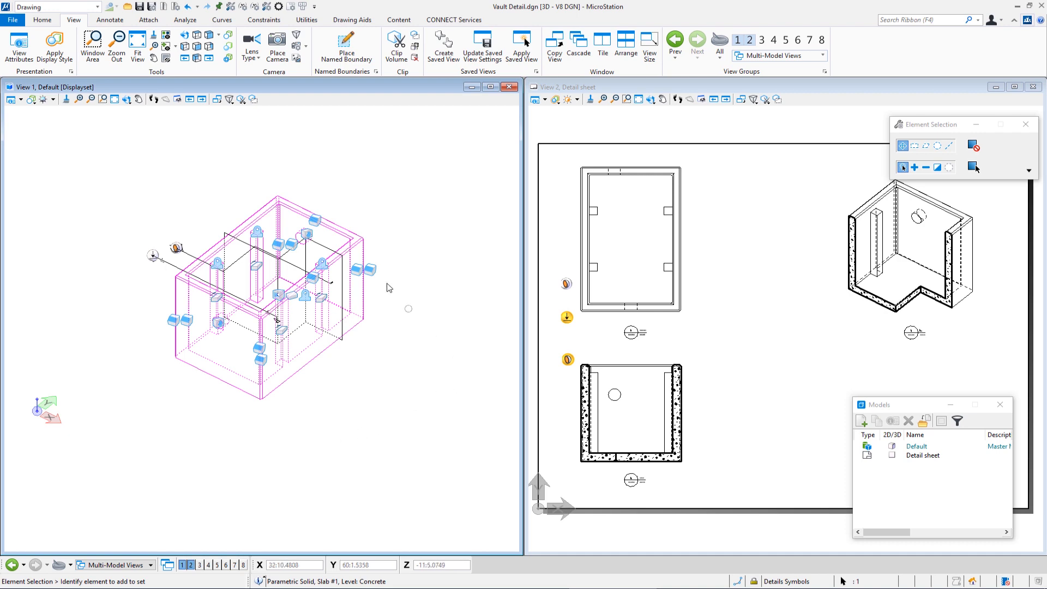
scroll(308, 240, up, 6)
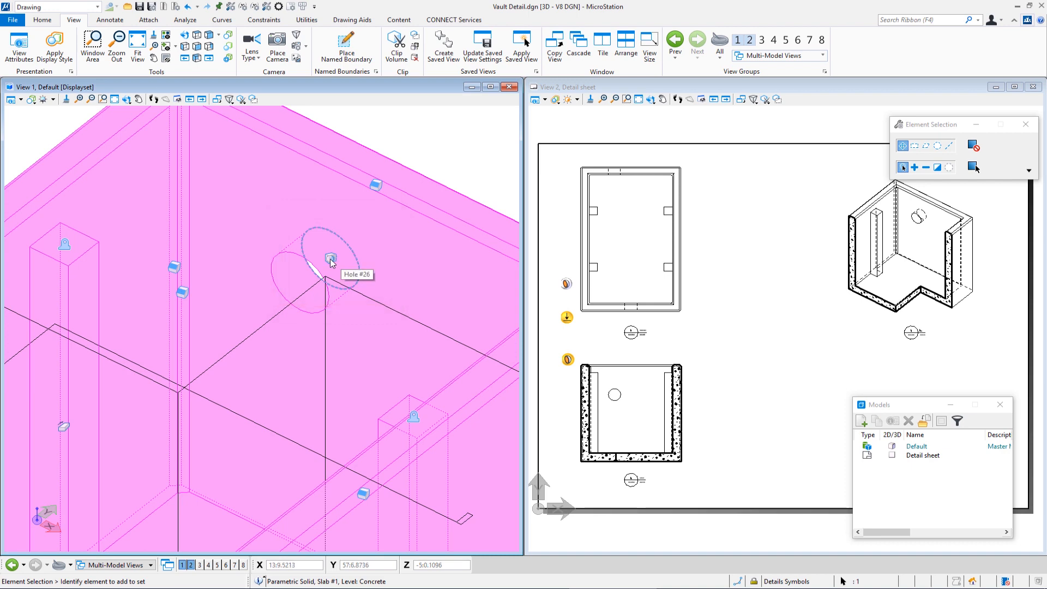
click(331, 260)
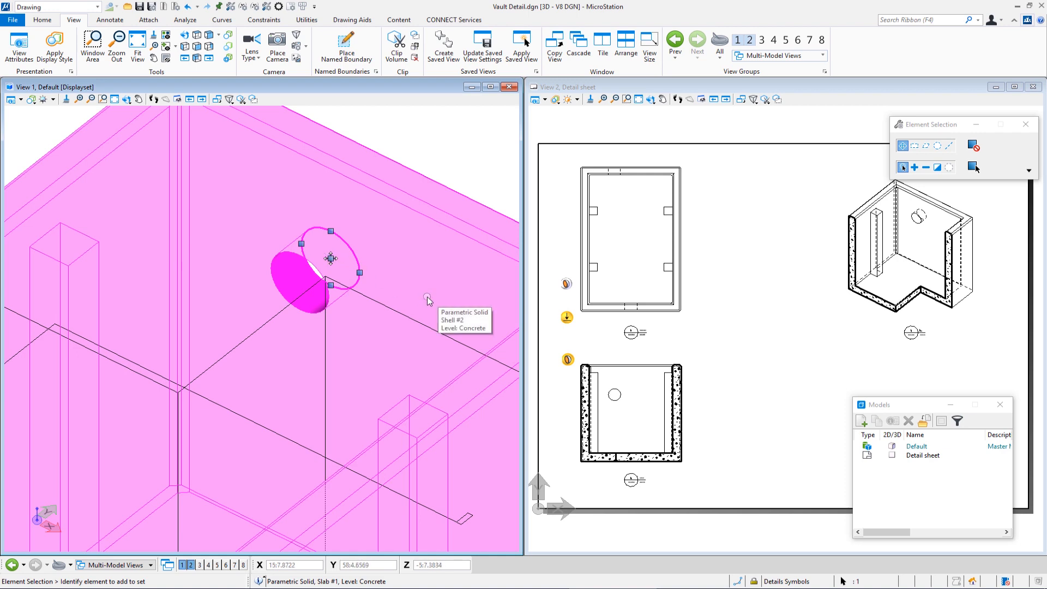
click(330, 258)
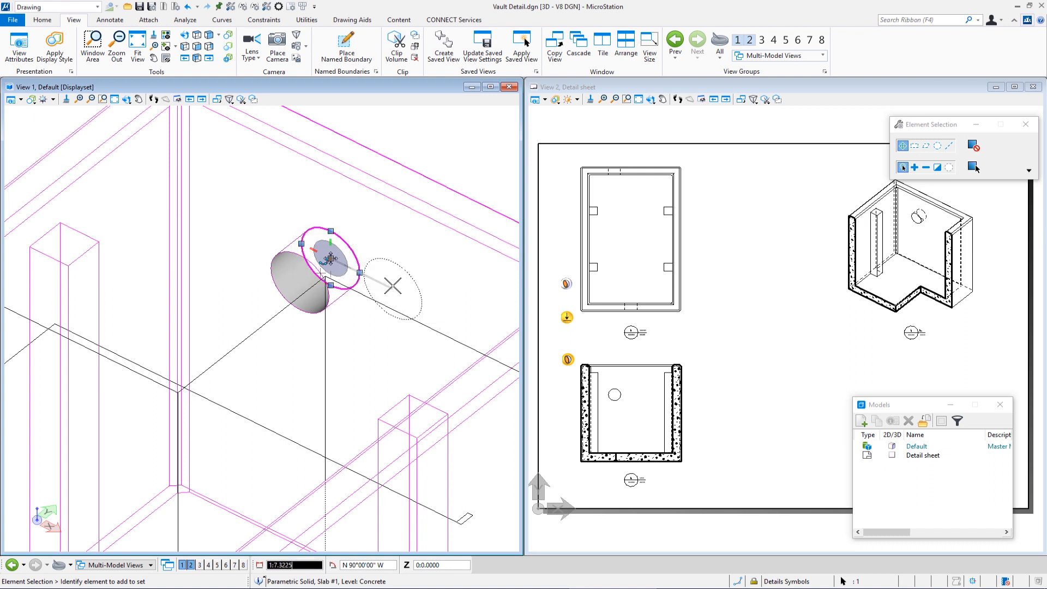
text(2.5)
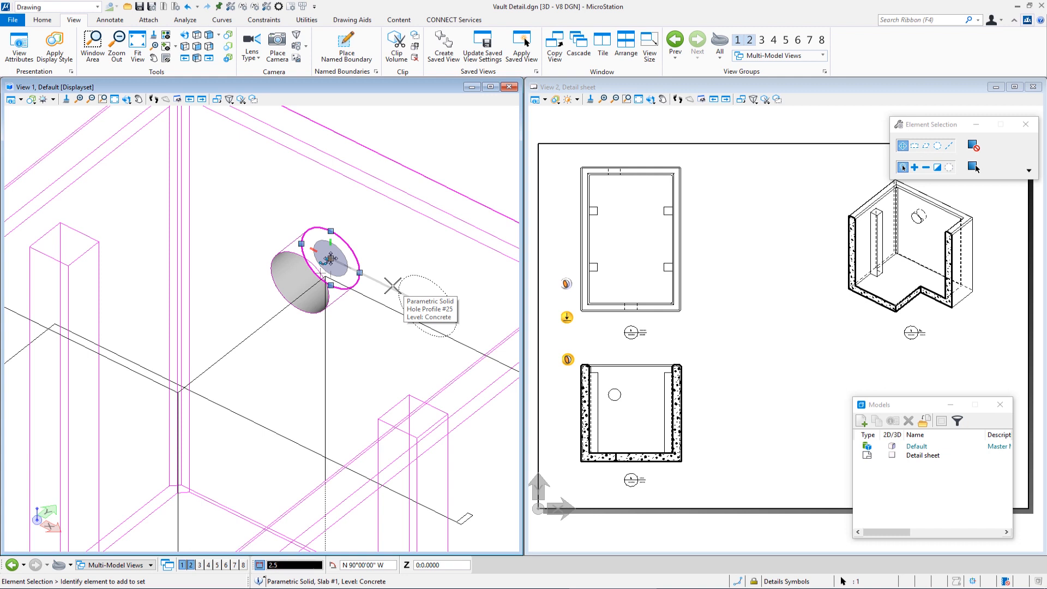
click(410, 299)
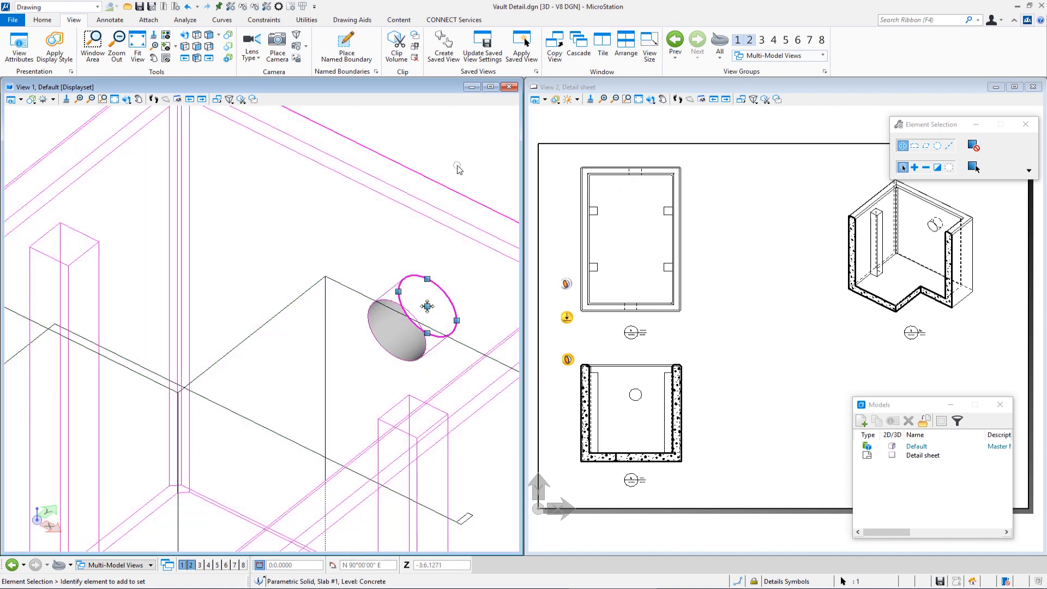
click(457, 166)
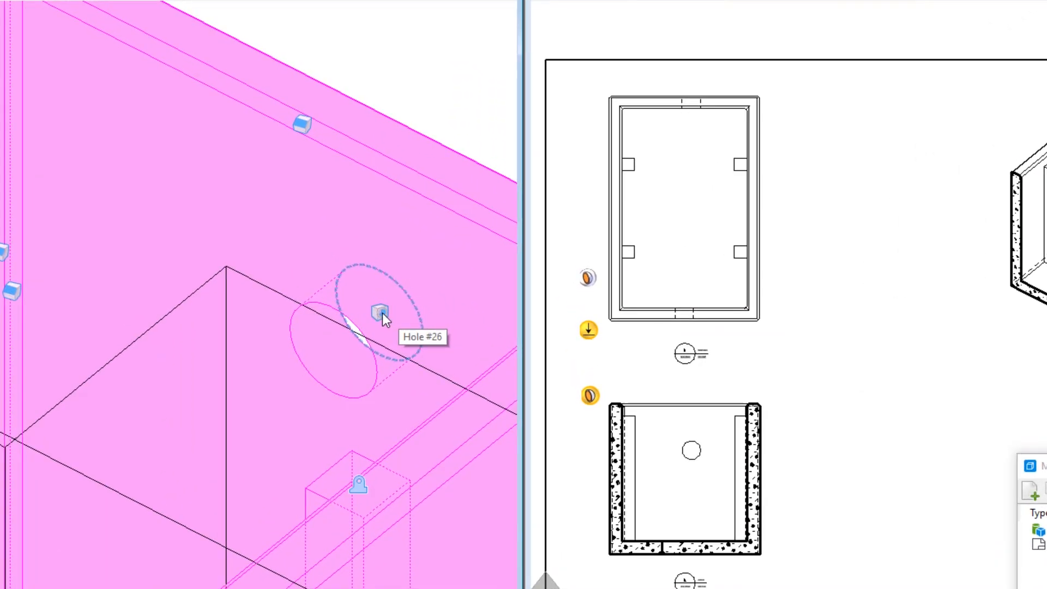
- Edit the relocated rear-wall hole feature, set its diameter to 2.5, and deselect the vault solid
right_click(428, 308)
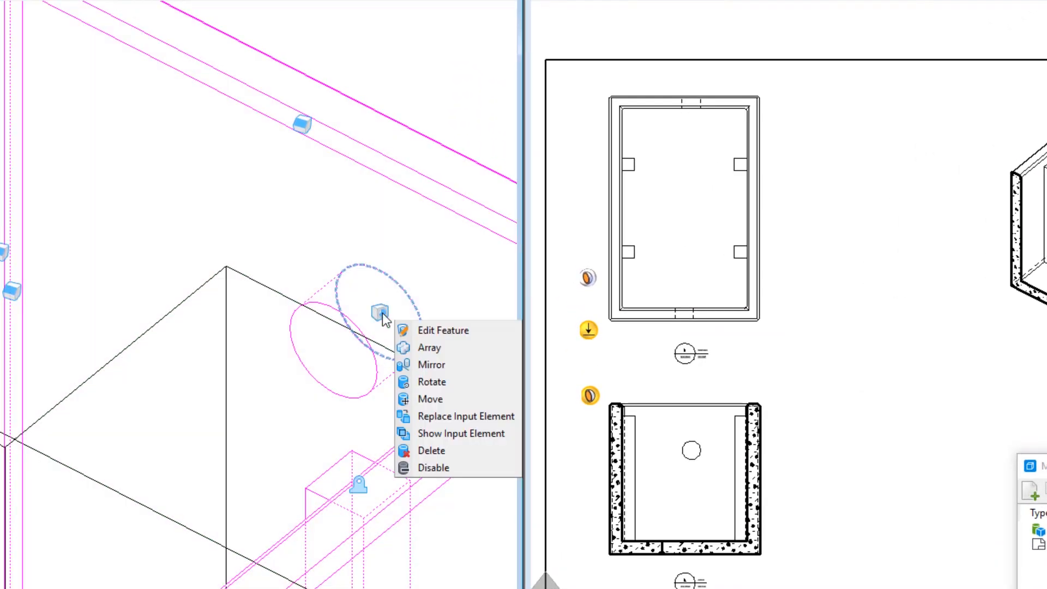
click(426, 331)
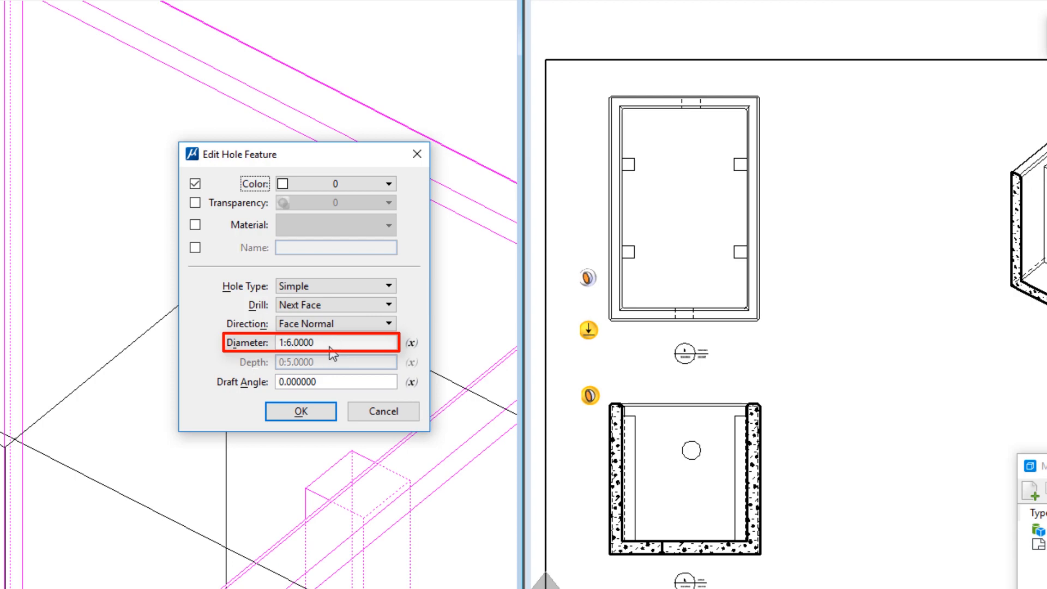
click(263, 345)
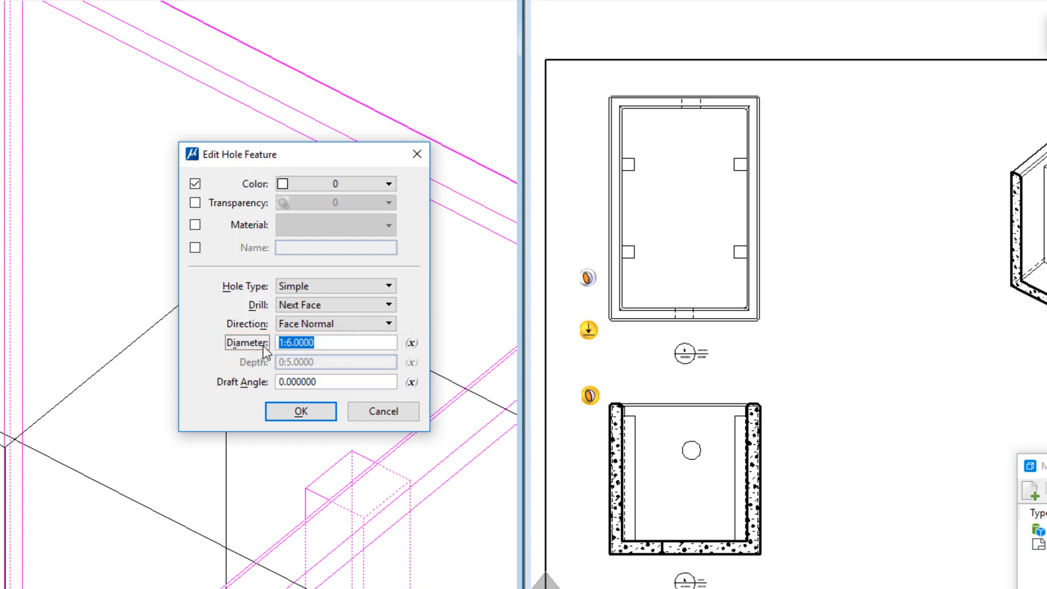
text(2.5)
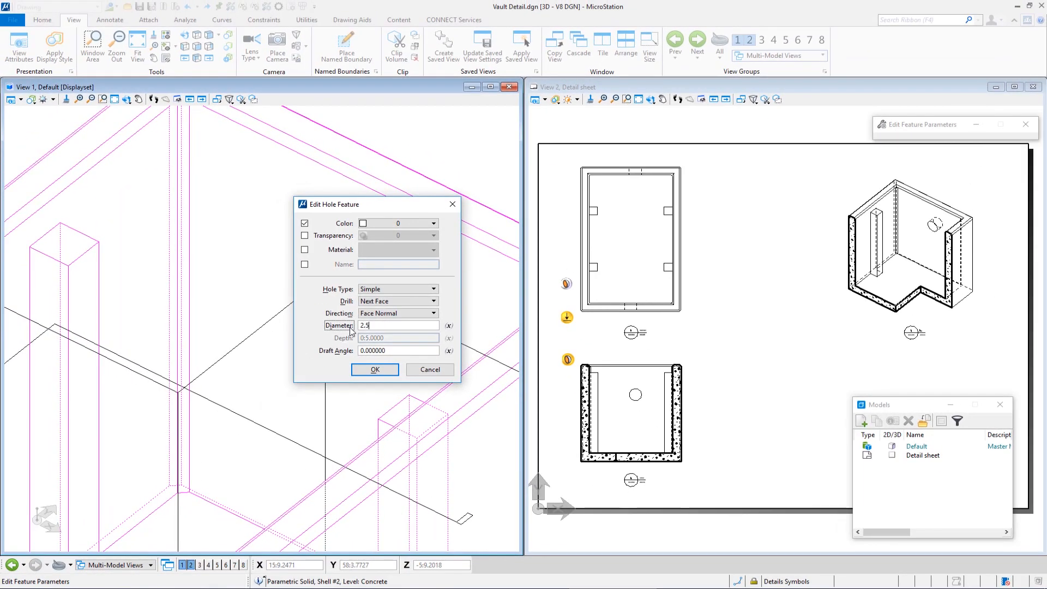
click(376, 369)
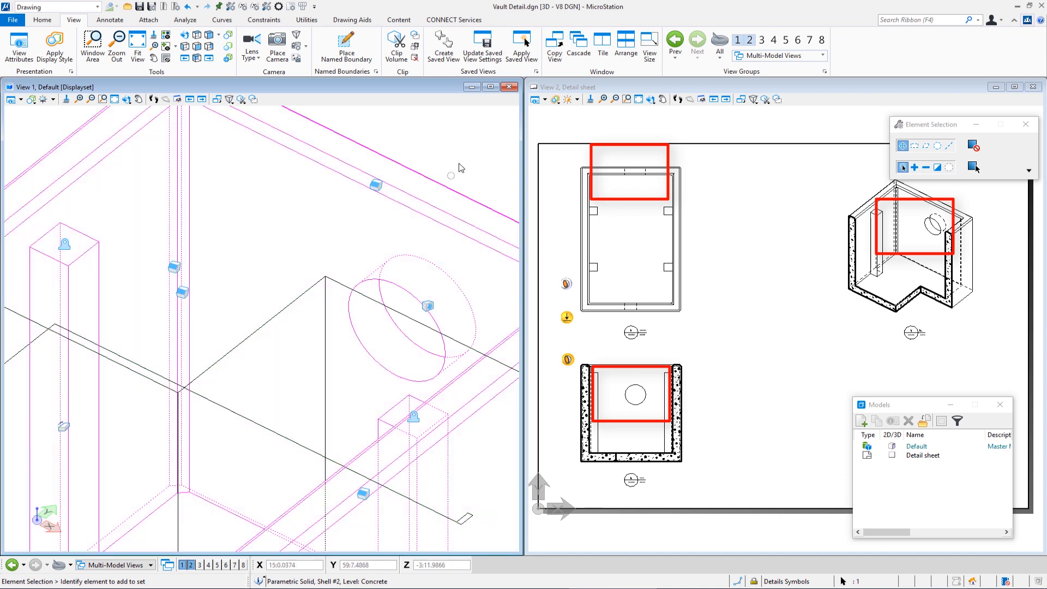
click(465, 158)
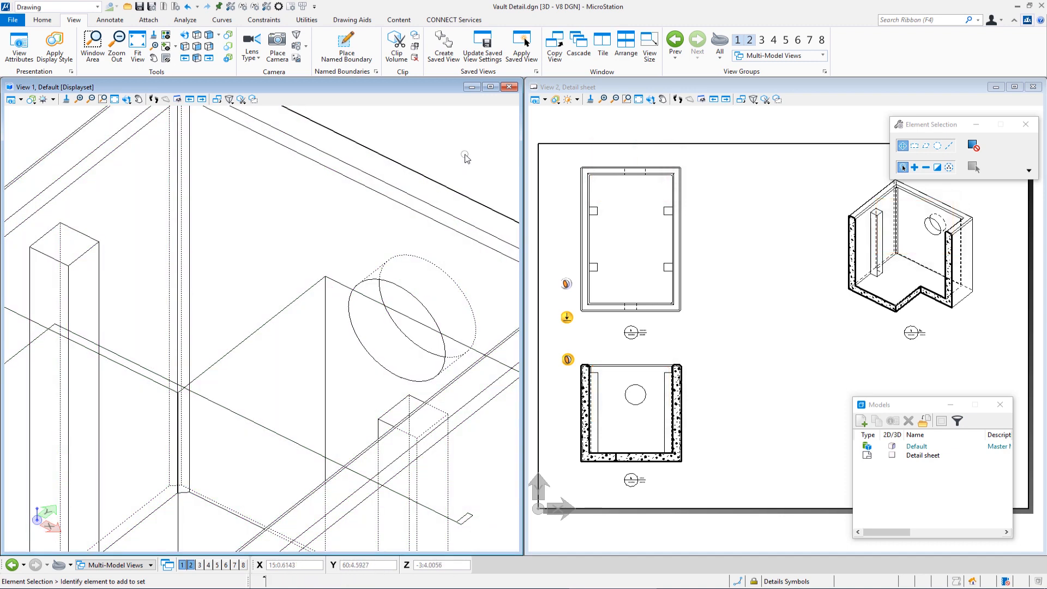